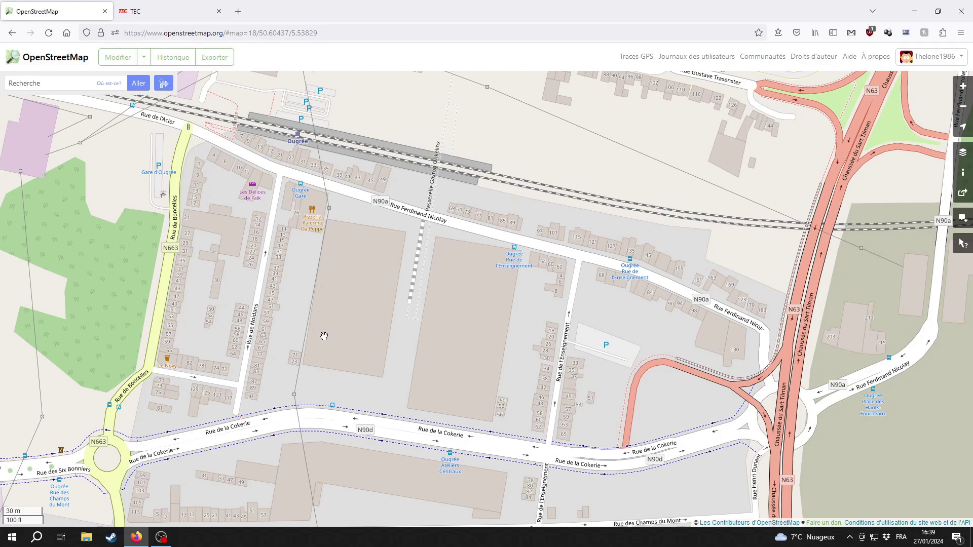
Examine Rue de la Cokerie on the map, from the N663 roundabout to the junction with Chaussée du Sart Tilman
{"action": "left_click_drag", "start_coordinate": [235, 434], "coordinate": [202, 416]}
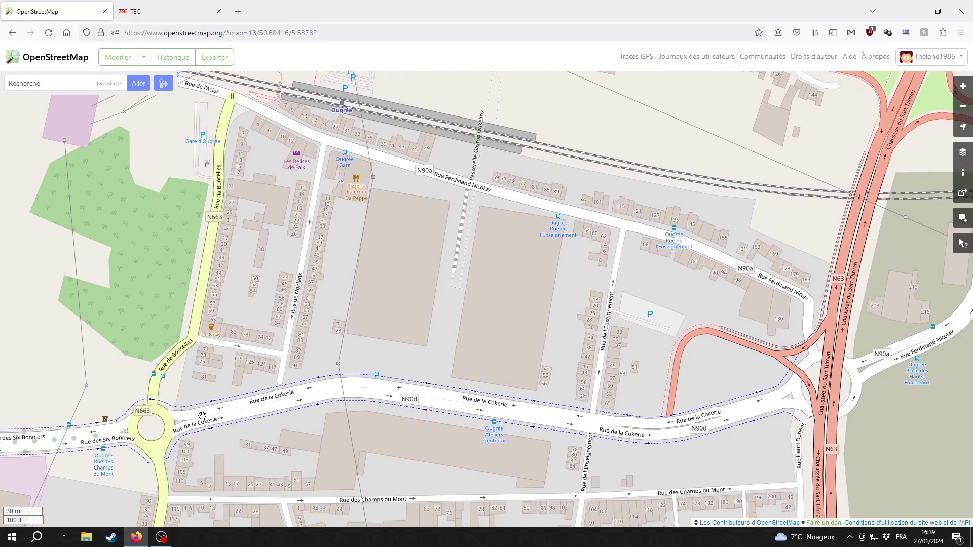
{"action": "scroll", "coordinate": [395, 397], "scroll_direction": "up", "scroll_amount": 1}
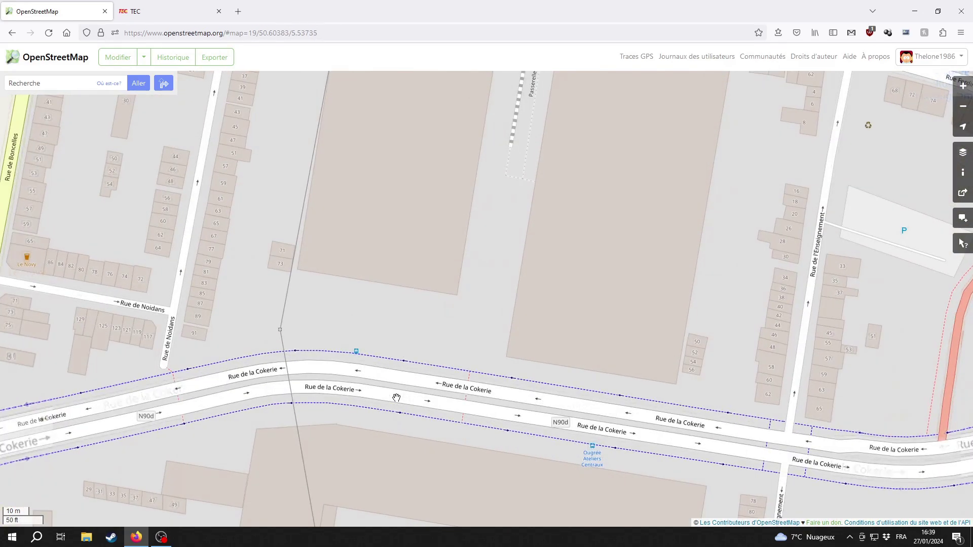
{"action": "left_click_drag", "start_coordinate": [591, 443], "coordinate": [516, 379]}
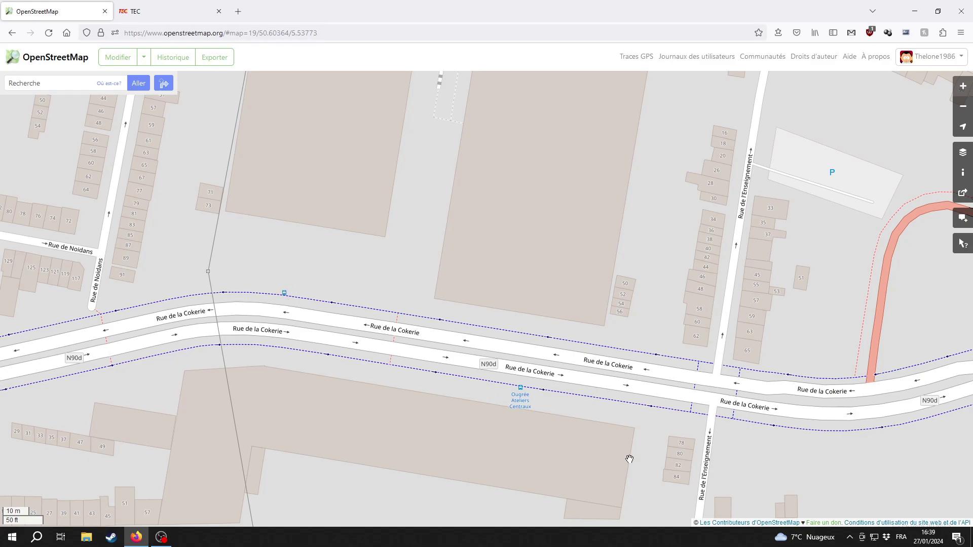
{"action": "left_click_drag", "start_coordinate": [735, 383], "coordinate": [449, 411]}
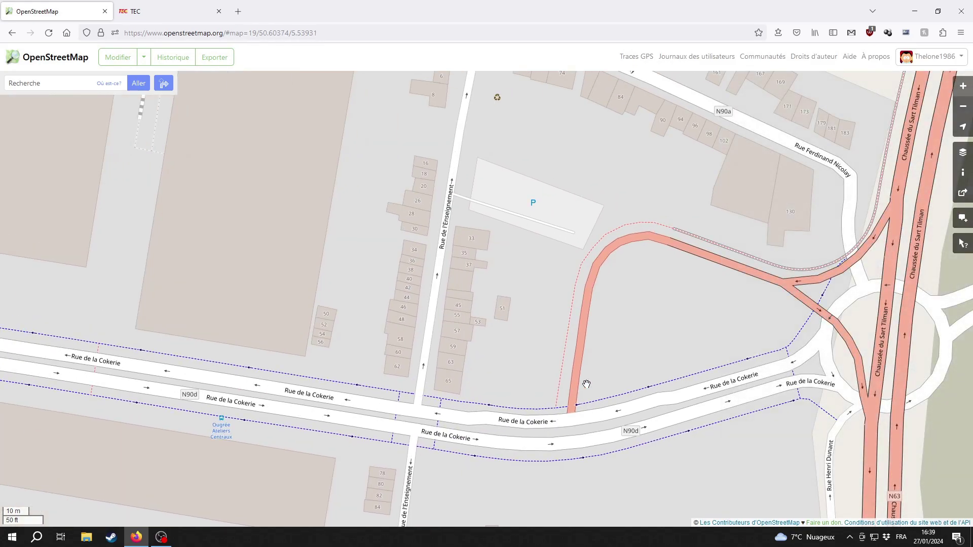
{"action": "left_click_drag", "start_coordinate": [649, 370], "coordinate": [523, 366]}
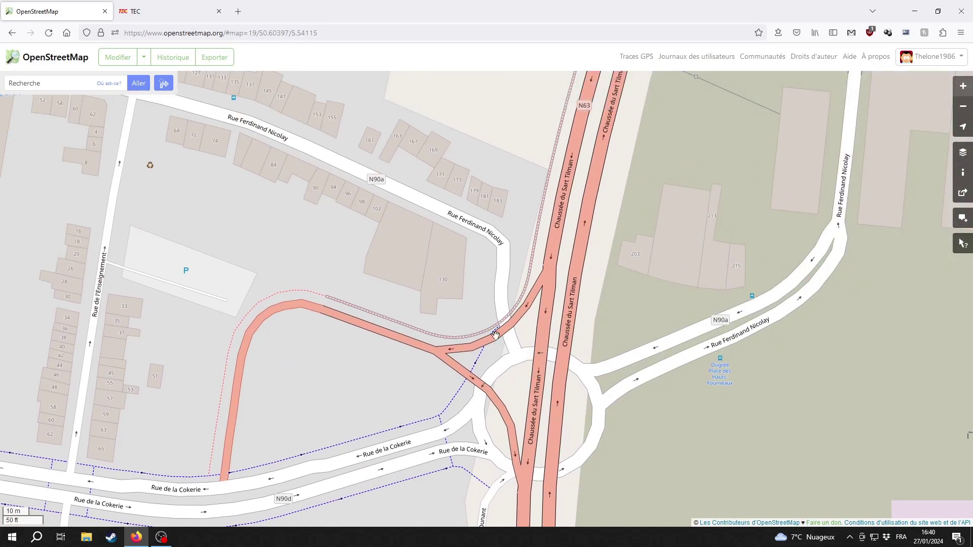
Examine the surrounding road network east of Chaussée du Sart Tilman, including Rue Ferdinand Nicolay and Rue de Renory
{"action": "scroll", "coordinate": [352, 389], "scroll_direction": "down", "scroll_amount": 1}
{"action": "left_click_drag", "start_coordinate": [329, 385], "coordinate": [479, 370]}
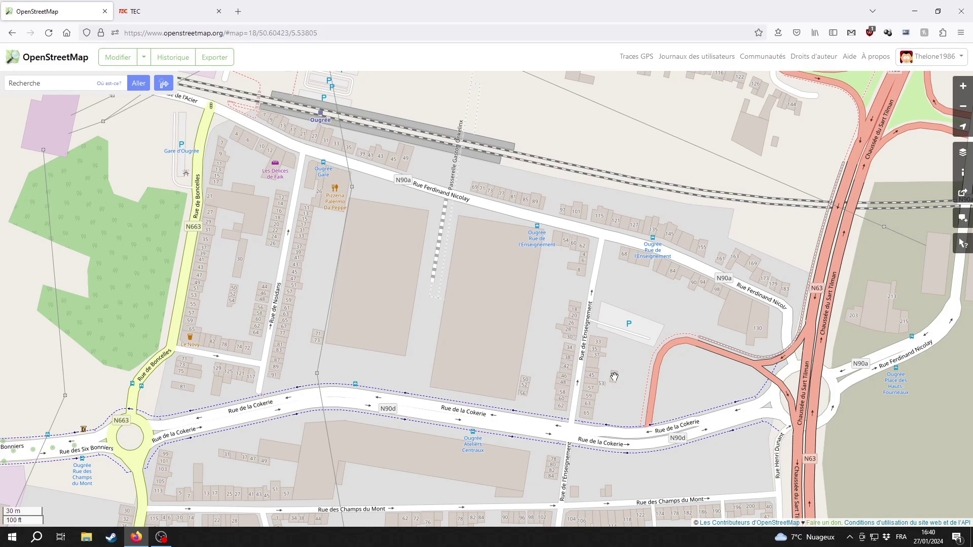
{"action": "left_click_drag", "start_coordinate": [710, 382], "coordinate": [513, 354]}
{"action": "left_click_drag", "start_coordinate": [640, 380], "coordinate": [532, 289]}
{"action": "scroll", "coordinate": [610, 261], "scroll_direction": "down", "scroll_amount": 1}
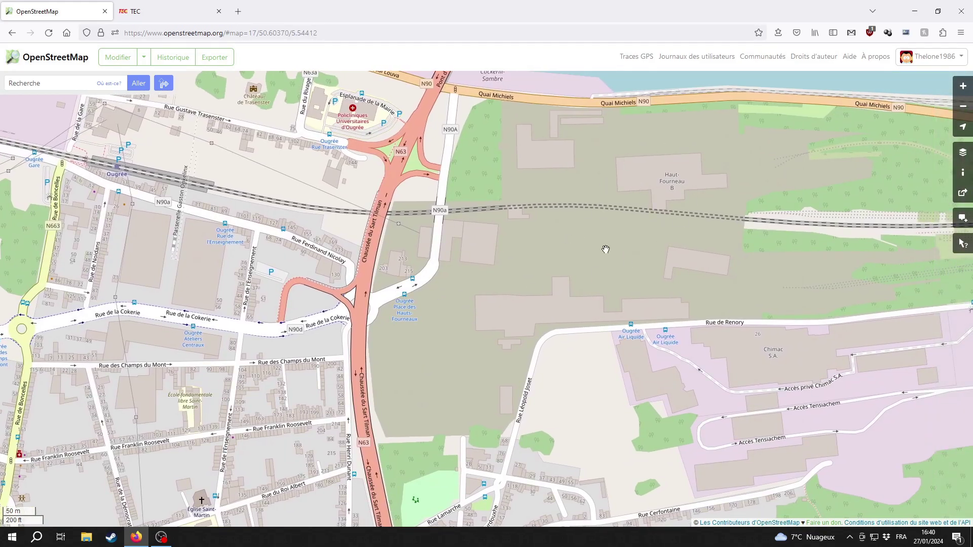
{"action": "left_click_drag", "start_coordinate": [607, 278], "coordinate": [566, 292]}
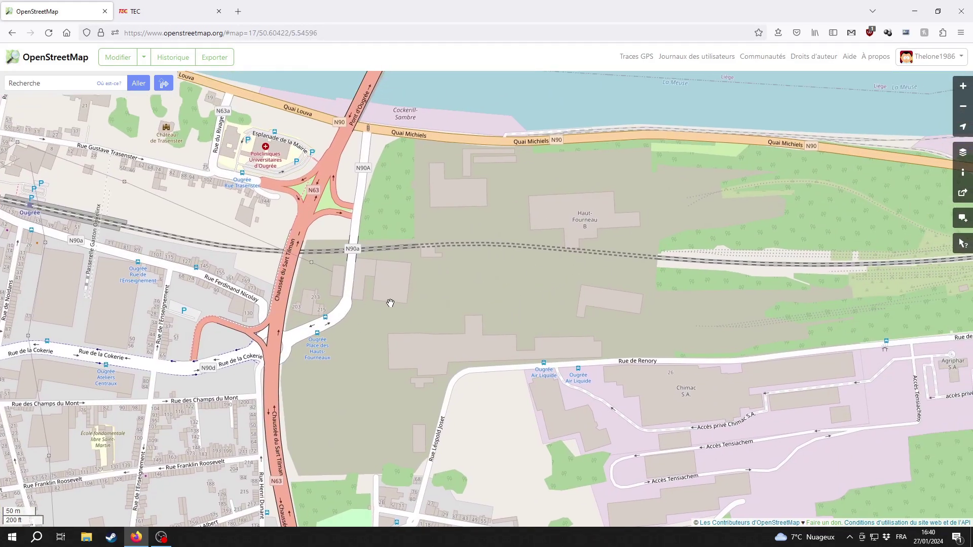
{"action": "left_click_drag", "start_coordinate": [377, 324], "coordinate": [428, 324]}
{"action": "scroll", "coordinate": [429, 307], "scroll_direction": "up", "scroll_amount": 1}
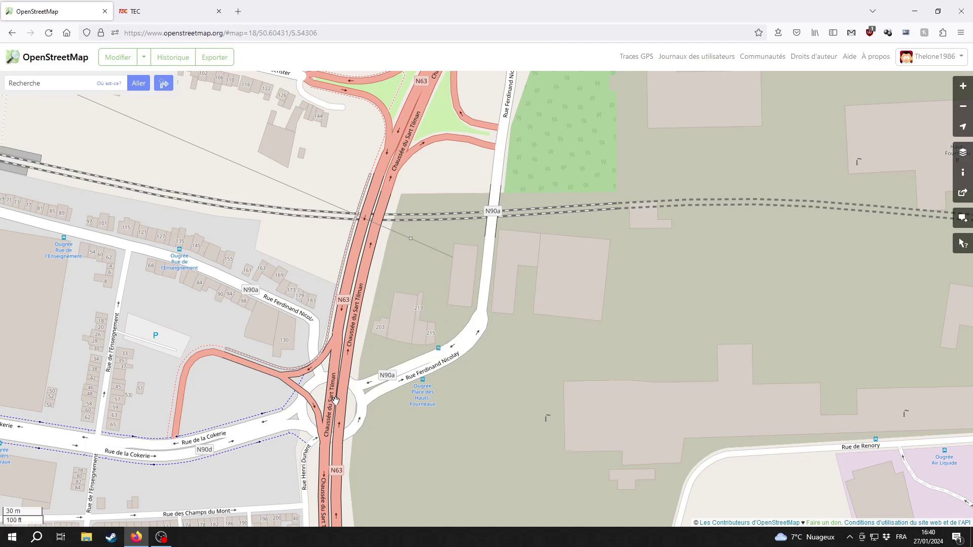
Examine the roundabout under Chaussée du Sart Tilman and its connections to Rue de la Cokerie and Rue Ferdinand Nicolay
{"action": "scroll", "coordinate": [401, 356], "scroll_direction": "down", "scroll_amount": 1}
{"action": "left_click_drag", "start_coordinate": [402, 356], "coordinate": [349, 371]}
{"action": "scroll", "coordinate": [504, 407], "scroll_direction": "up", "scroll_amount": 1}
{"action": "scroll", "coordinate": [465, 385], "scroll_direction": "up", "scroll_amount": 1}
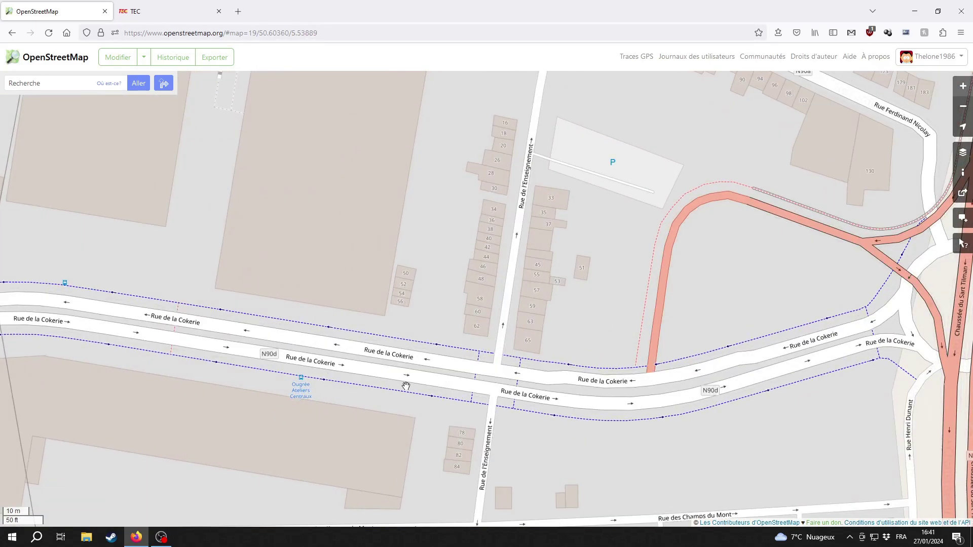
{"action": "left_click_drag", "start_coordinate": [659, 407], "coordinate": [292, 417]}
{"action": "left_click_drag", "start_coordinate": [544, 356], "coordinate": [490, 351]}
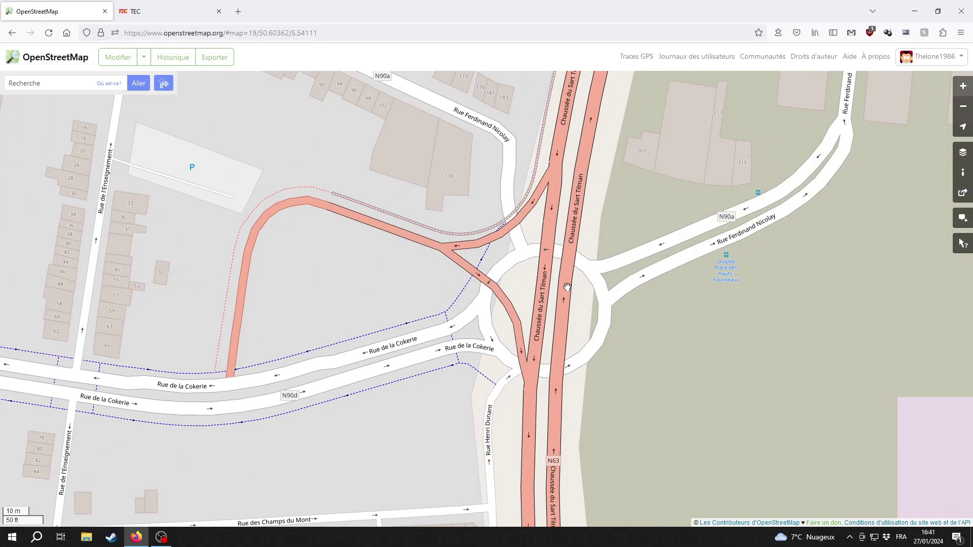
{"action": "left_click_drag", "start_coordinate": [651, 268], "coordinate": [572, 296]}
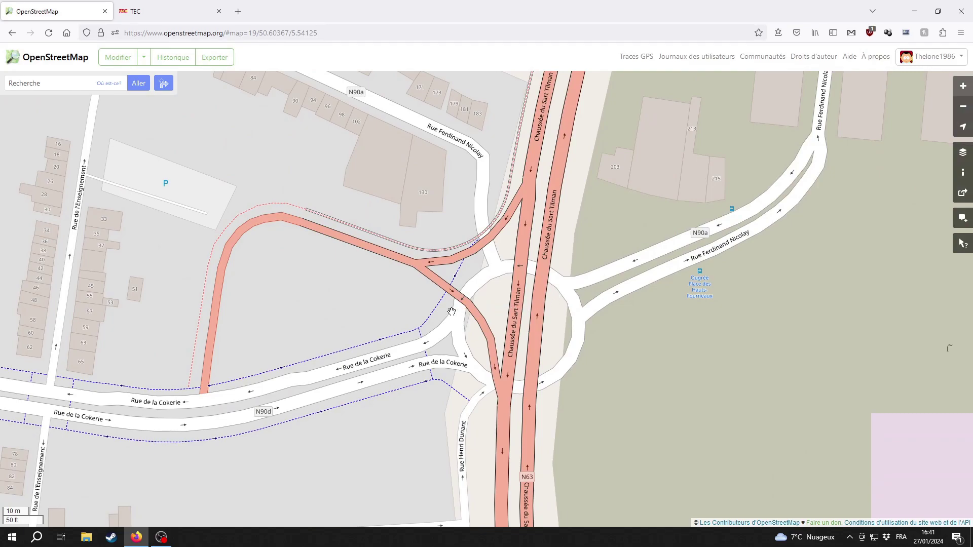
{"action": "left_click_drag", "start_coordinate": [377, 420], "coordinate": [496, 387]}
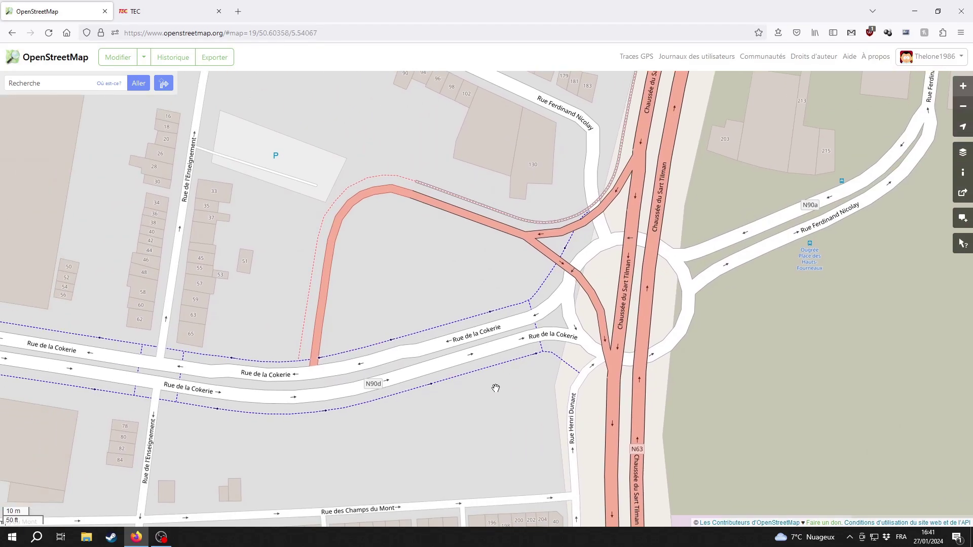
{"action": "left_click_drag", "start_coordinate": [318, 377], "coordinate": [350, 381]}
{"action": "scroll", "coordinate": [504, 354], "scroll_direction": "down", "scroll_amount": 1}
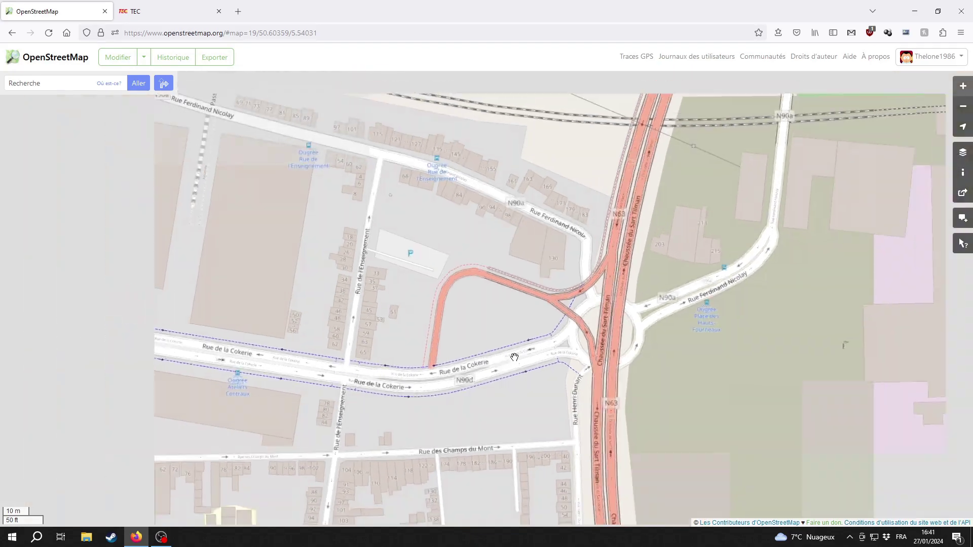
{"action": "scroll", "coordinate": [477, 302], "scroll_direction": "up", "scroll_amount": 1}
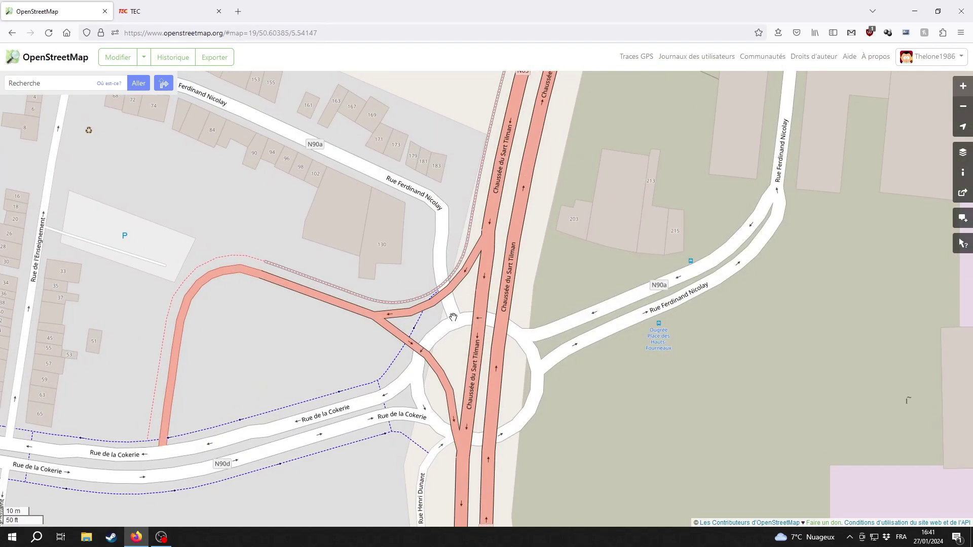
{"action": "left_click_drag", "start_coordinate": [221, 402], "coordinate": [456, 334]}
{"action": "left_click_drag", "start_coordinate": [357, 357], "coordinate": [506, 356]}
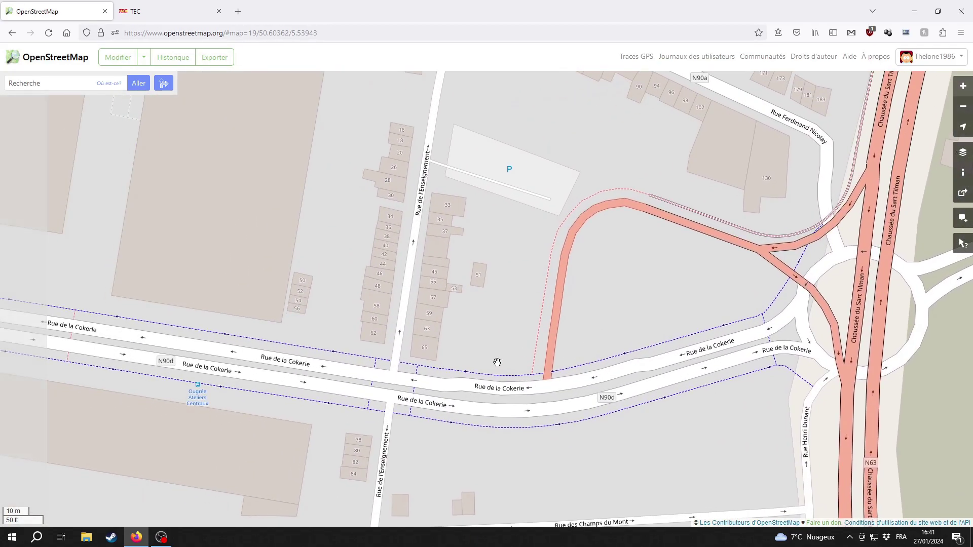
Examine the route west of Rue de la Cokerie, along Rue des Six Bonniers and around the Seraing business park
{"action": "scroll", "coordinate": [476, 358], "scroll_direction": "down", "scroll_amount": 1}
{"action": "left_click_drag", "start_coordinate": [337, 379], "coordinate": [363, 372]}
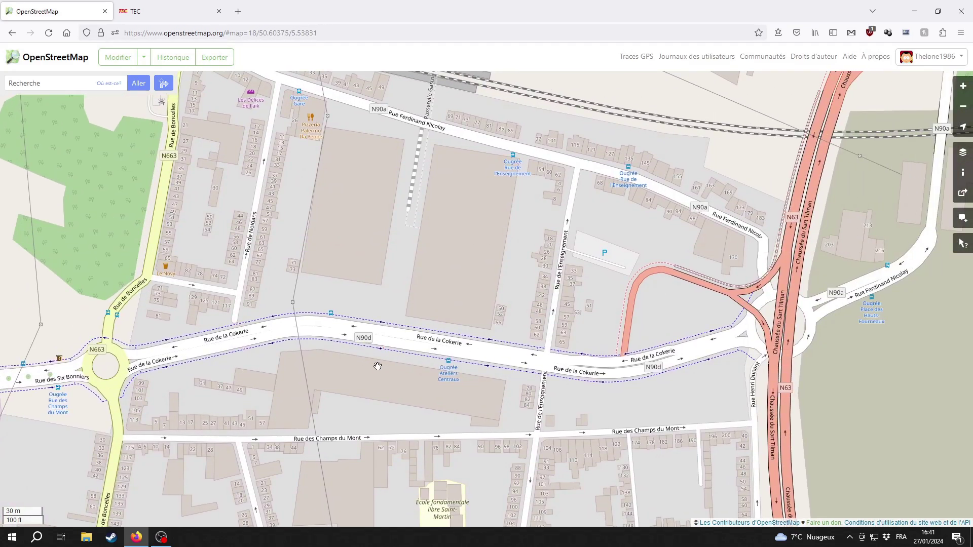
{"action": "left_click_drag", "start_coordinate": [261, 375], "coordinate": [536, 374]}
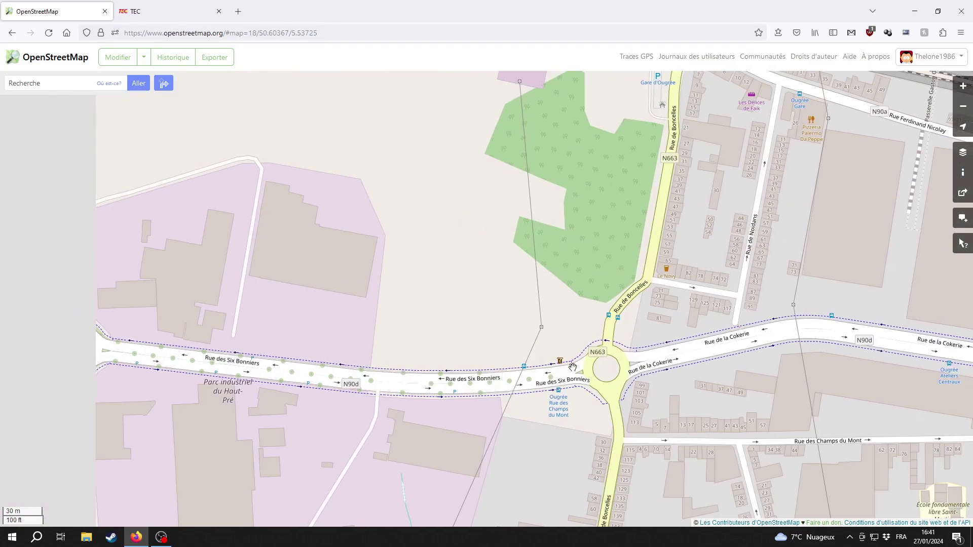
{"action": "scroll", "coordinate": [536, 373], "scroll_direction": "down", "scroll_amount": 1}
{"action": "left_click_drag", "start_coordinate": [324, 390], "coordinate": [421, 389]}
{"action": "left_click_drag", "start_coordinate": [275, 323], "coordinate": [397, 225]}
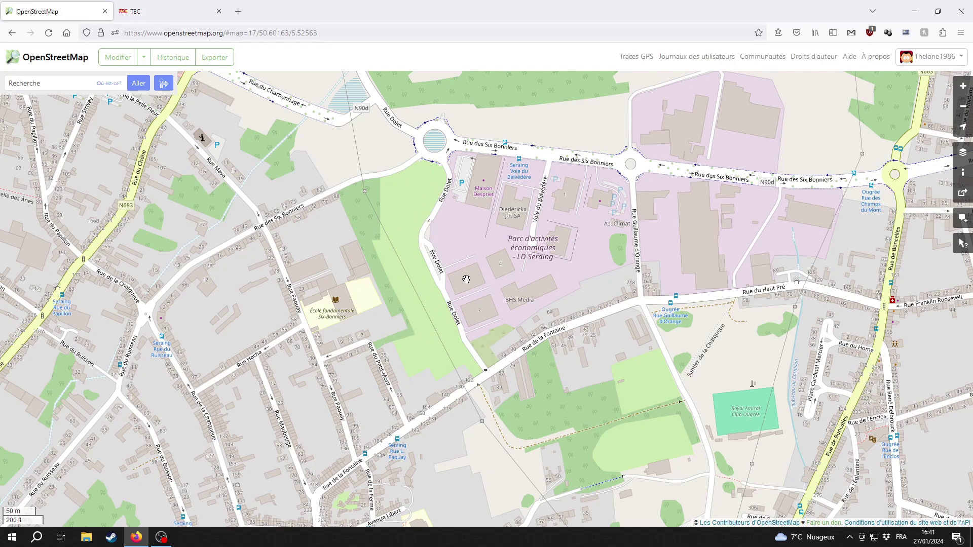
{"action": "left_click_drag", "start_coordinate": [516, 325], "coordinate": [503, 320]}
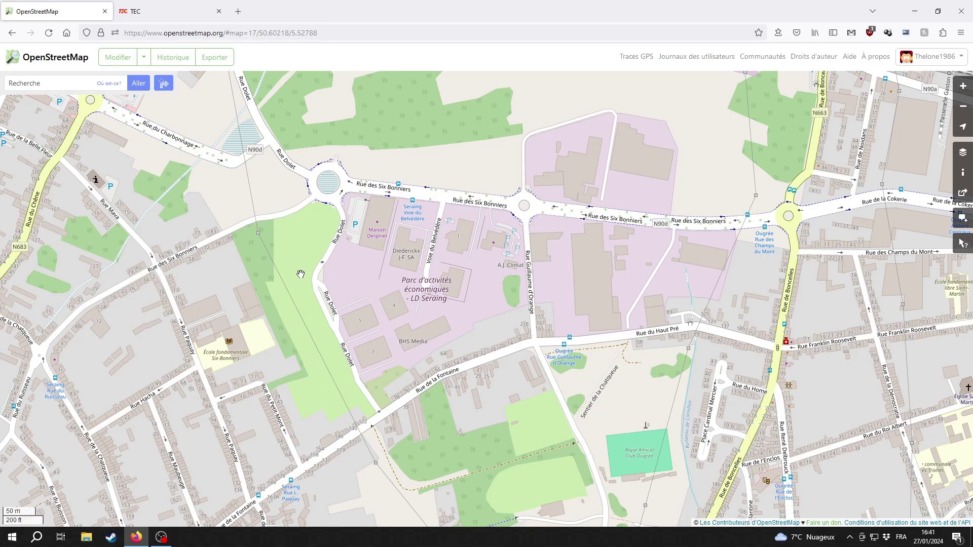
{"action": "left_click_drag", "start_coordinate": [565, 319], "coordinate": [345, 413]}
{"action": "left_click_drag", "start_coordinate": [598, 350], "coordinate": [422, 355]}
Open the Rue de la Cokerie area in the map editor and inspect the attributes of one of its carriageways
{"action": "scroll", "coordinate": [539, 310], "scroll_direction": "up", "scroll_amount": 1}
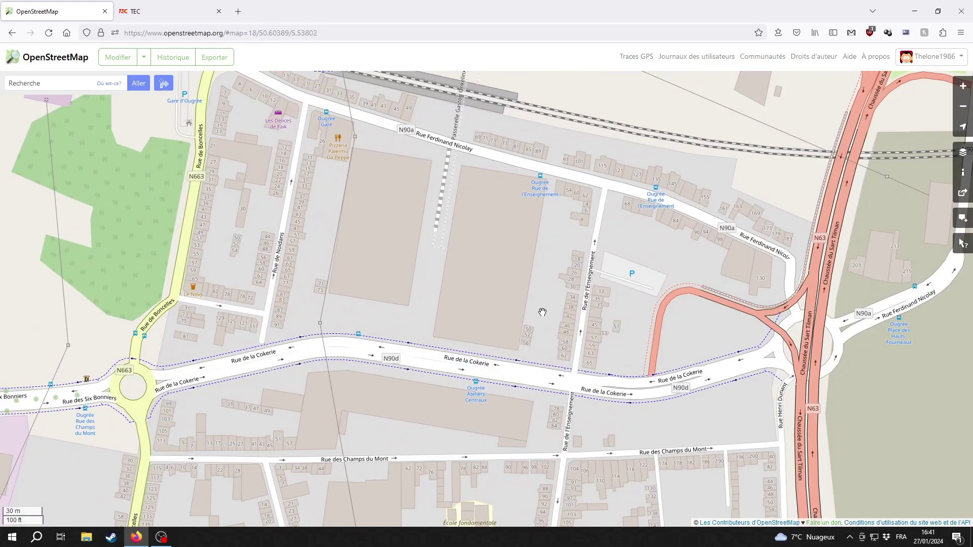
{"action": "left_click_drag", "start_coordinate": [539, 311], "coordinate": [527, 336]}
{"action": "left_click", "coordinate": [117, 57]}
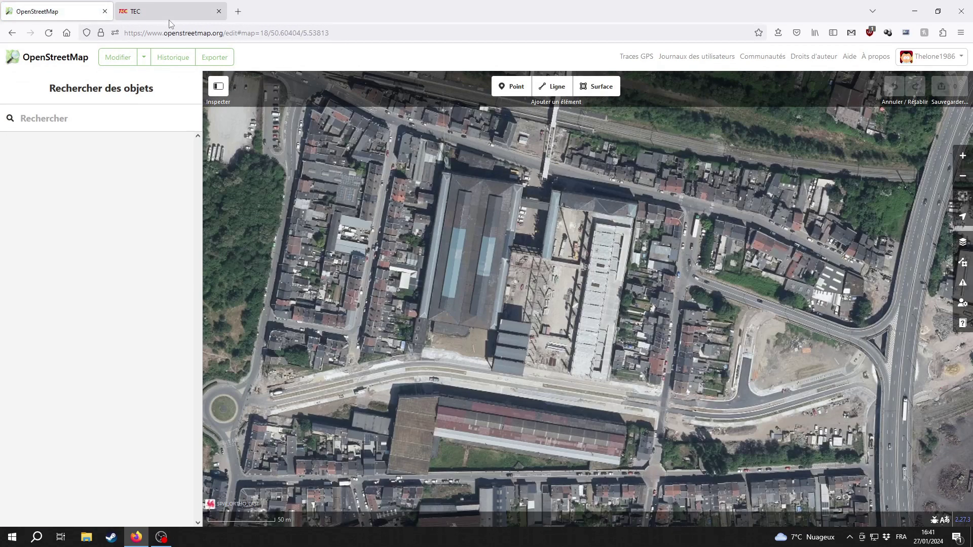
{"action": "left_click", "coordinate": [165, 11]}
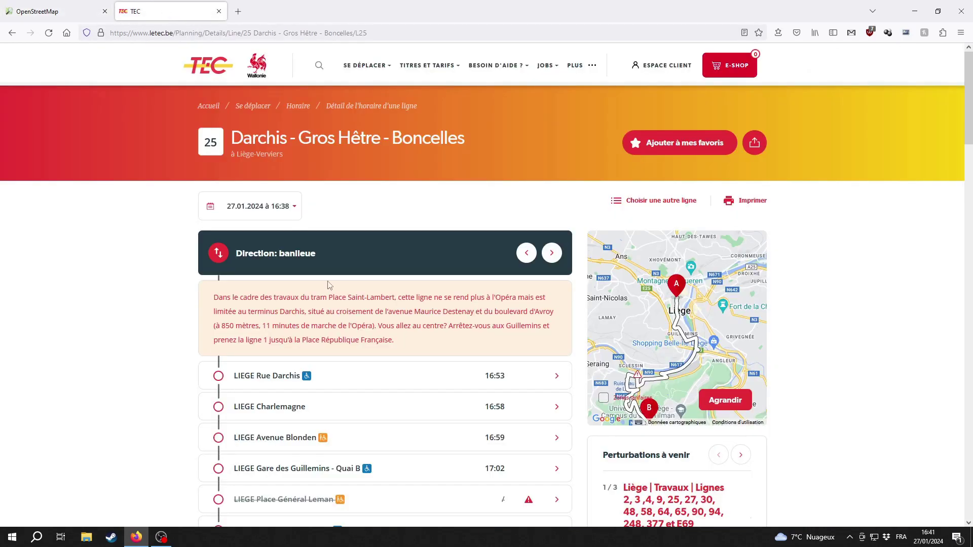
{"action": "left_click", "coordinate": [37, 11]}
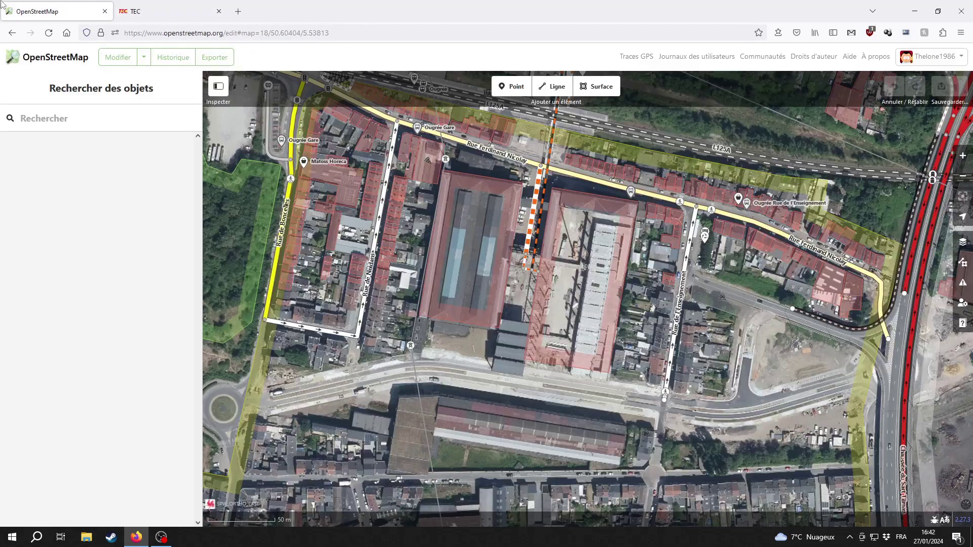
{"action": "left_click", "coordinate": [632, 397]}
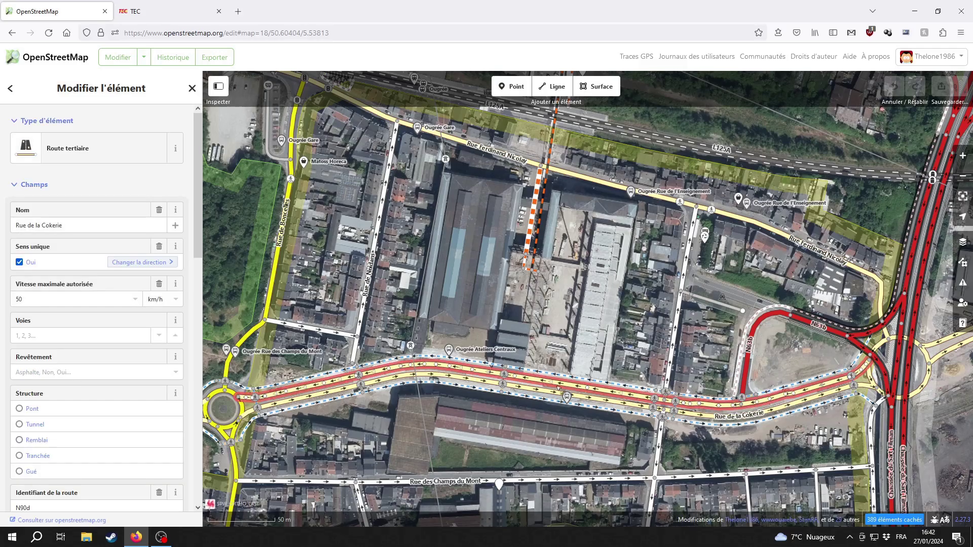
{"action": "left_click_drag", "start_coordinate": [592, 259], "coordinate": [463, 151]}
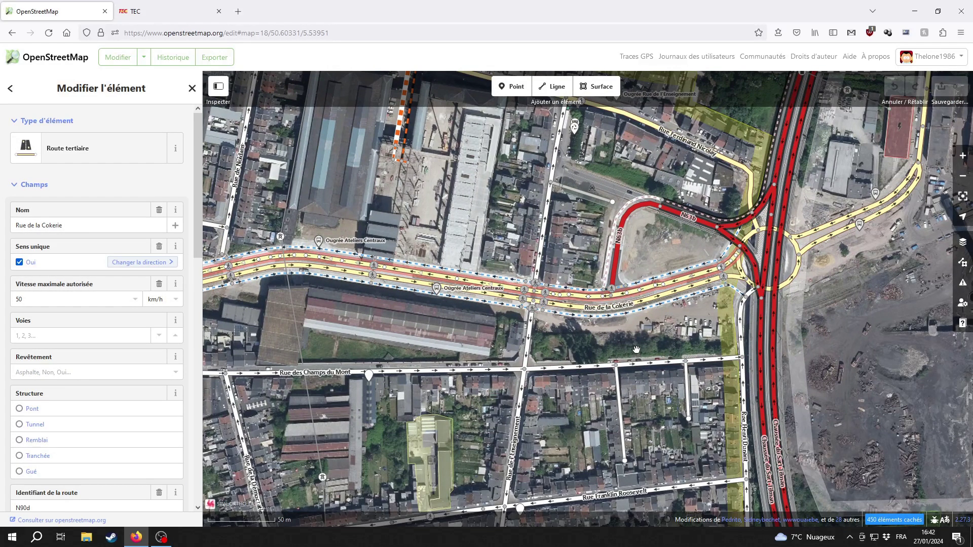
{"action": "left_click", "coordinate": [607, 345]}
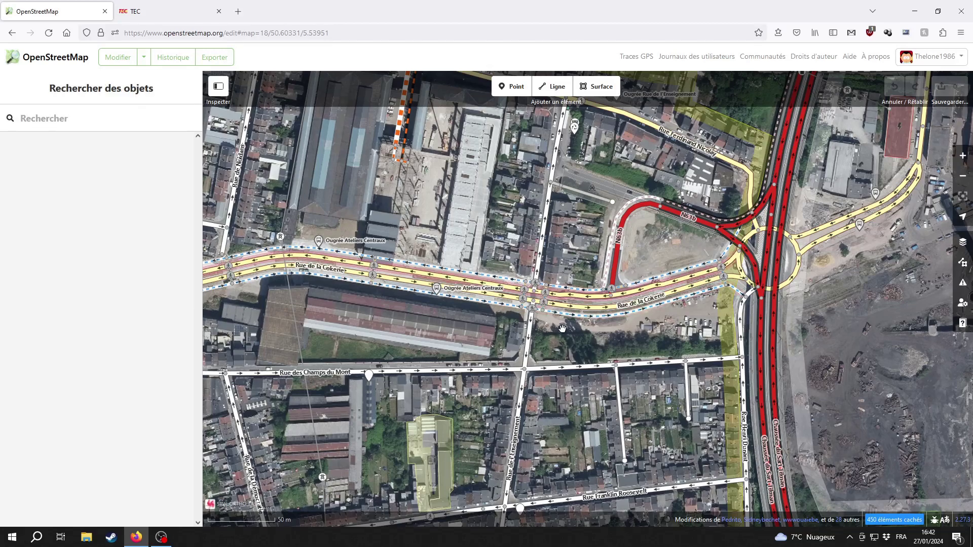
Review the stops of bus line 25 on the TEC website, down to the downloadable documents
{"action": "left_click", "coordinate": [140, 12]}
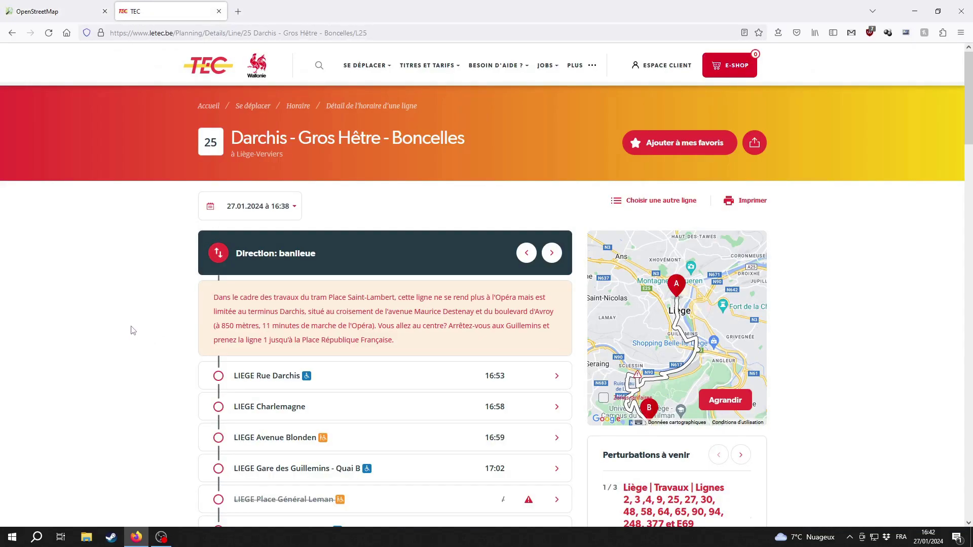
{"action": "scroll", "coordinate": [141, 309], "scroll_direction": "down", "scroll_amount": 4}
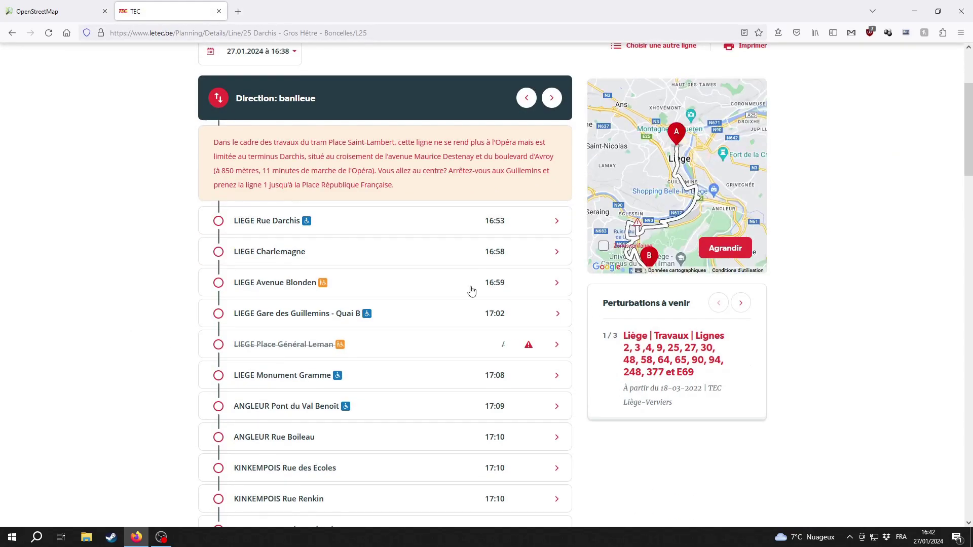
{"action": "scroll", "coordinate": [95, 299], "scroll_direction": "down", "scroll_amount": 6}
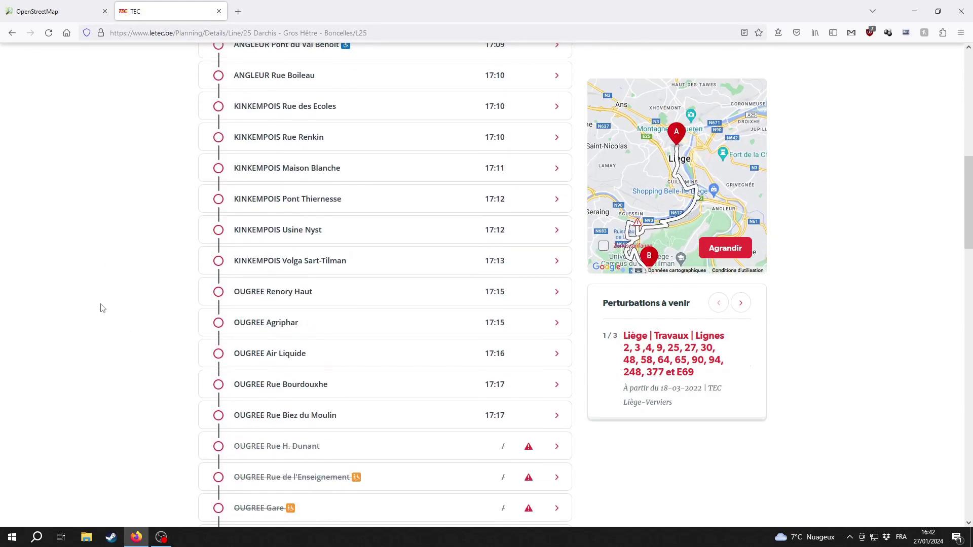
{"action": "scroll", "coordinate": [103, 308], "scroll_direction": "down", "scroll_amount": 16}
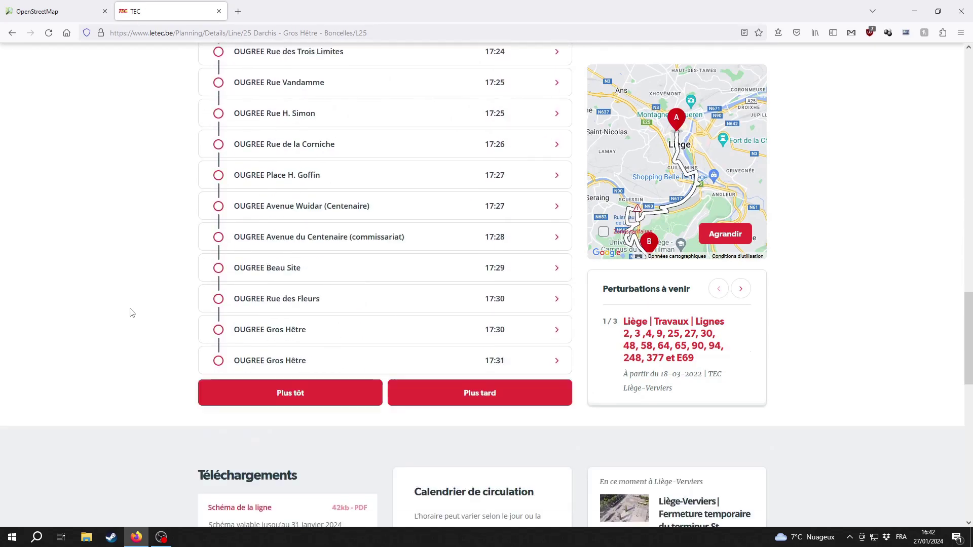
{"action": "scroll", "coordinate": [139, 337], "scroll_direction": "down", "scroll_amount": 2}
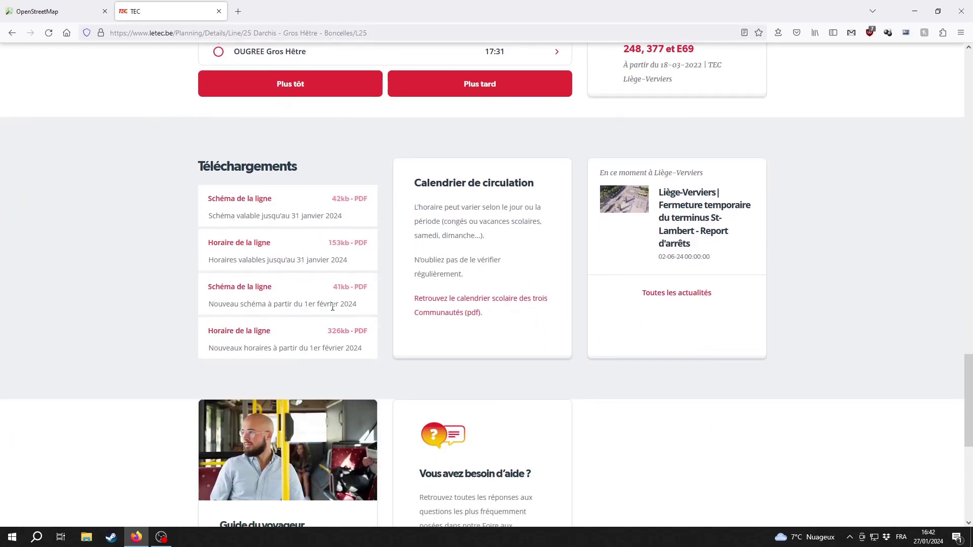
Open both line 25 diagrams, valid until 31 January 2024 and from 1 February 2024, in separate tabs with the older one first
{"action": "middle_click", "coordinate": [250, 294]}
{"action": "middle_click", "coordinate": [238, 199]}
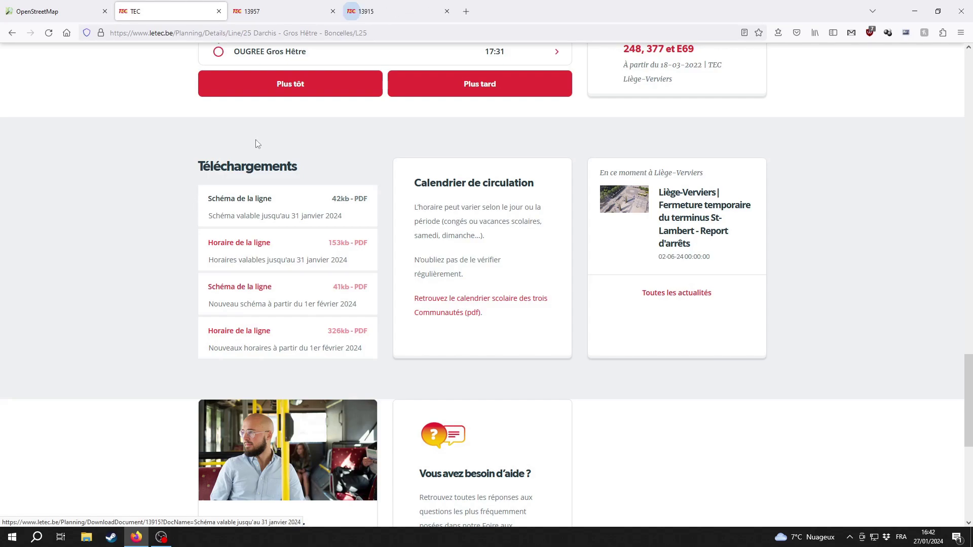
{"action": "left_click_drag", "start_coordinate": [382, 14], "coordinate": [284, 15]}
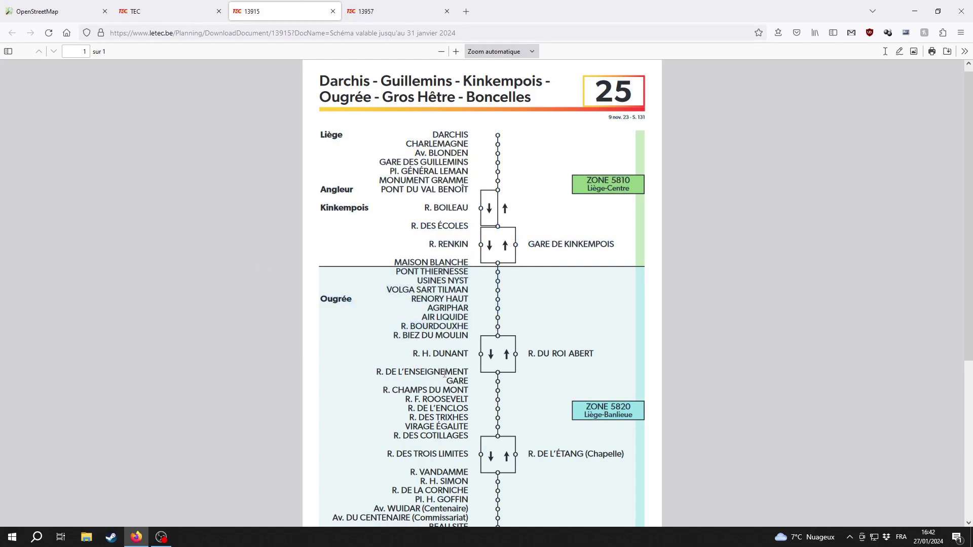
Compare the Ougrée stops in the current line 25 diagram with those in the diagram valid from 1 February 2024
{"action": "left_click_drag", "start_coordinate": [429, 399], "coordinate": [461, 400]}
{"action": "left_click", "coordinate": [462, 400]}
{"action": "left_click", "coordinate": [381, 4]}
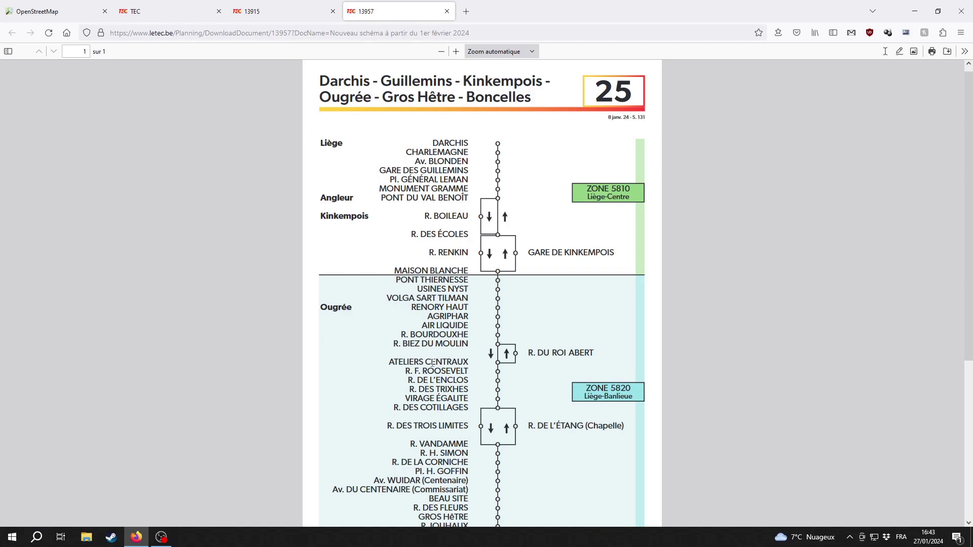
Return to the OpenStreetMap editor and check which bus relations use the northern carriageway of Rue de la Cokerie
{"action": "left_click", "coordinate": [51, 11]}
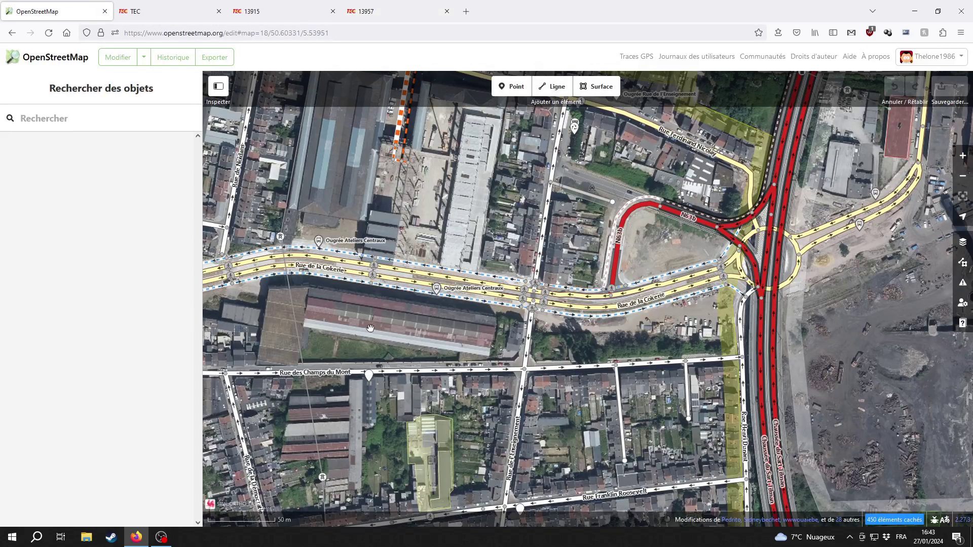
{"action": "left_click_drag", "start_coordinate": [580, 363], "coordinate": [595, 338]}
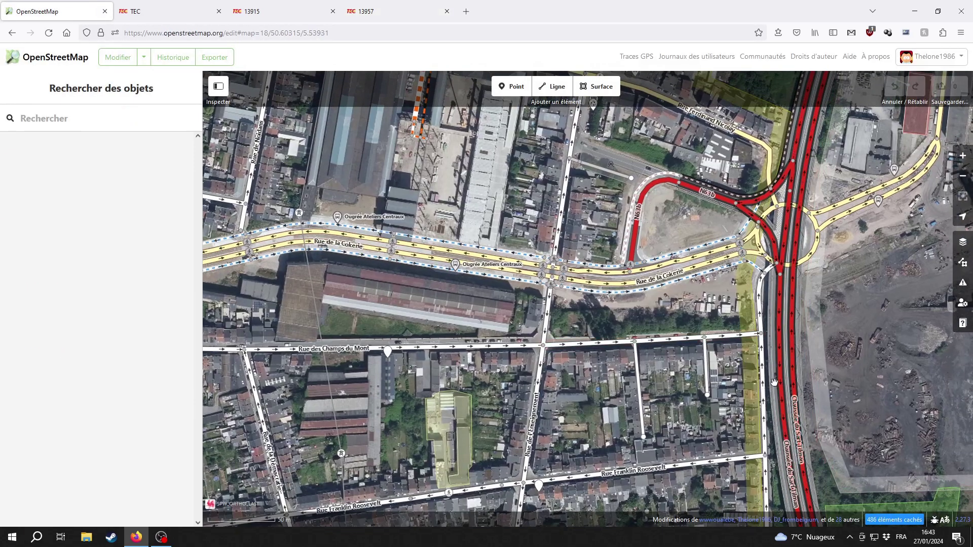
{"action": "left_click", "coordinate": [758, 316]}
{"action": "key", "text": "Escape"}
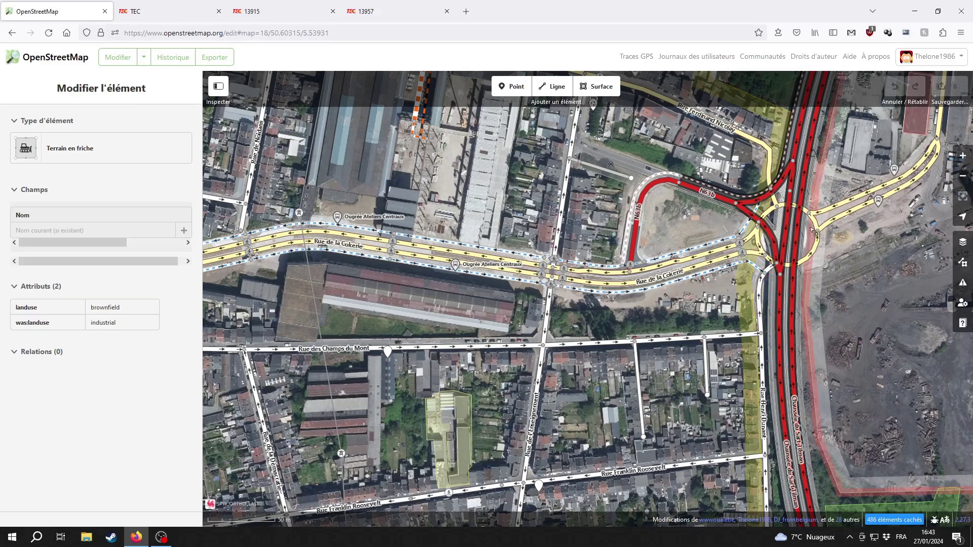
{"action": "left_click", "coordinate": [750, 245]}
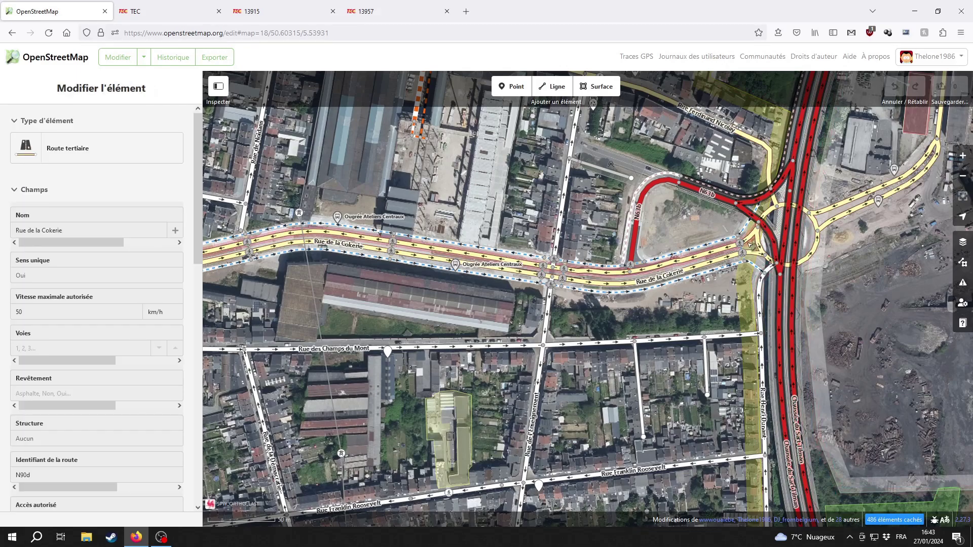
{"action": "left_click", "coordinate": [696, 257]}
{"action": "scroll", "coordinate": [81, 329], "scroll_direction": "down", "scroll_amount": 15}
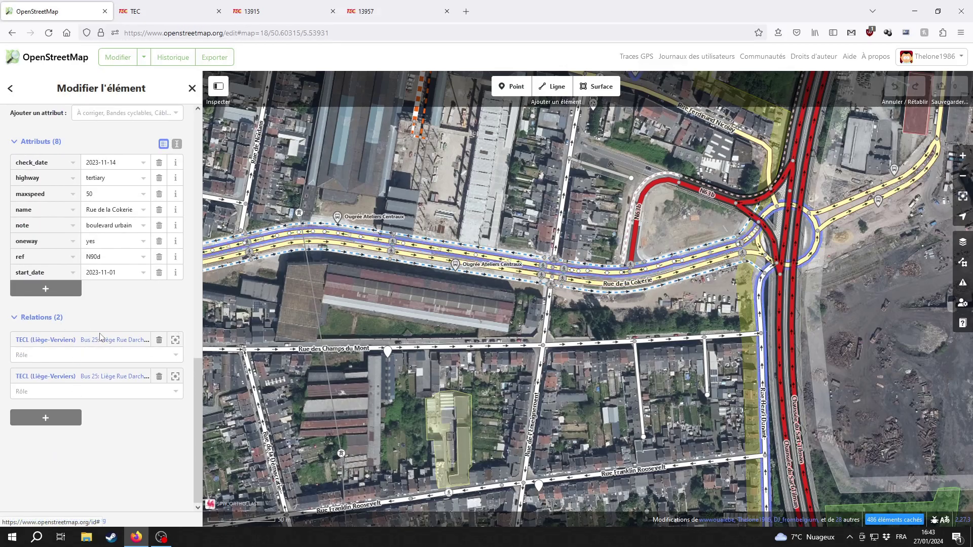
Inspect the short roundabout segment where Rue de la Cokerie branches off and check its bus relations, undoing any accidental edit
{"action": "left_click_drag", "start_coordinate": [708, 214], "coordinate": [443, 301]}
{"action": "scroll", "coordinate": [496, 323], "scroll_direction": "up", "scroll_amount": 5}
{"action": "scroll", "coordinate": [496, 322], "scroll_direction": "up", "scroll_amount": 3}
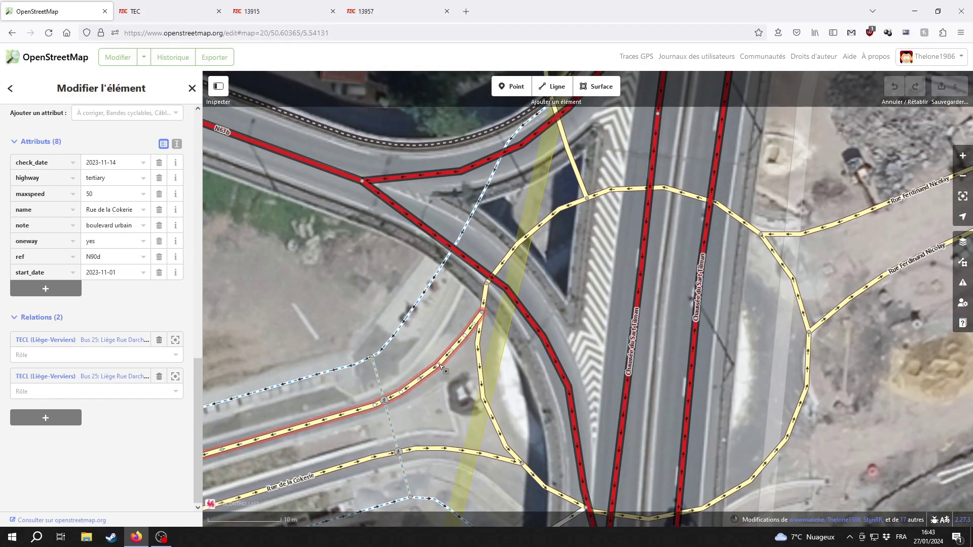
{"action": "left_click_drag", "start_coordinate": [437, 336], "coordinate": [454, 348]}
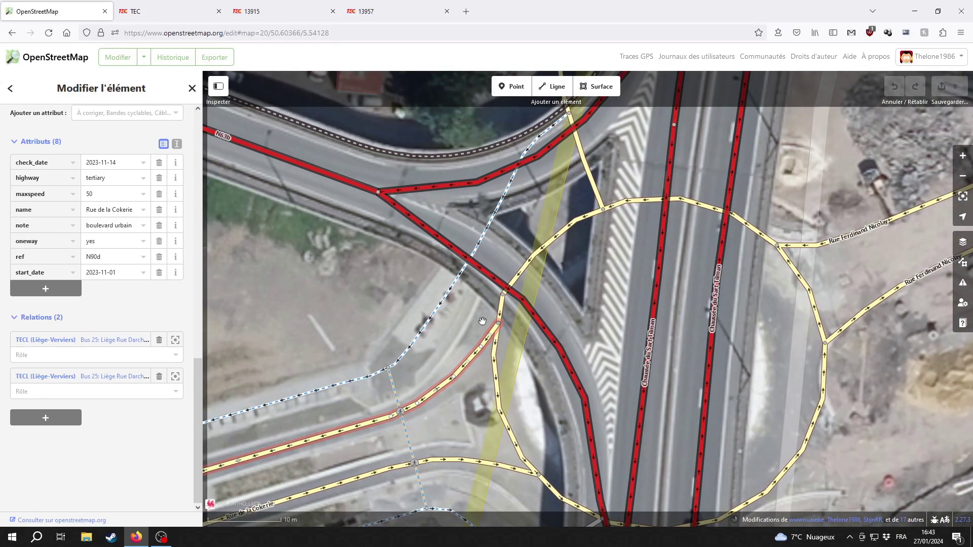
{"action": "left_click", "coordinate": [504, 296]}
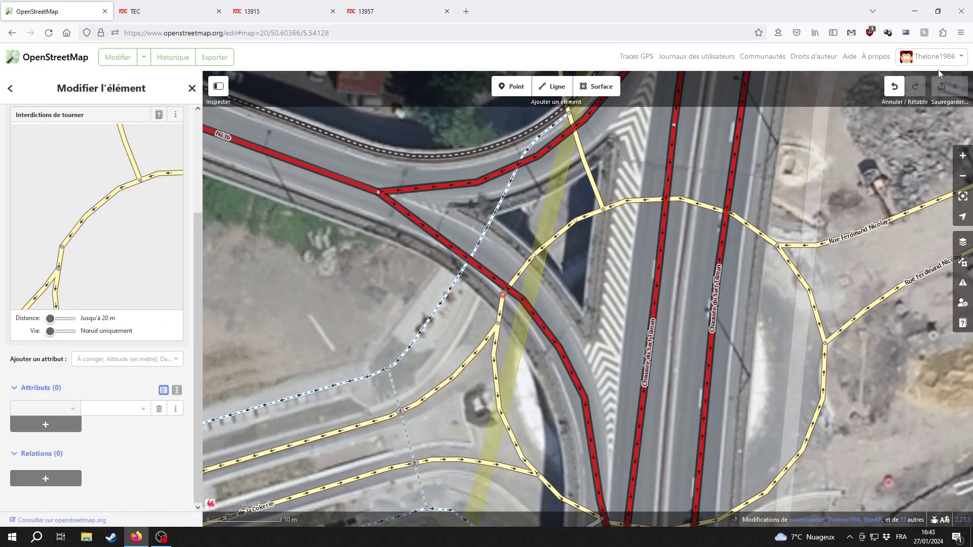
{"action": "left_click", "coordinate": [894, 86]}
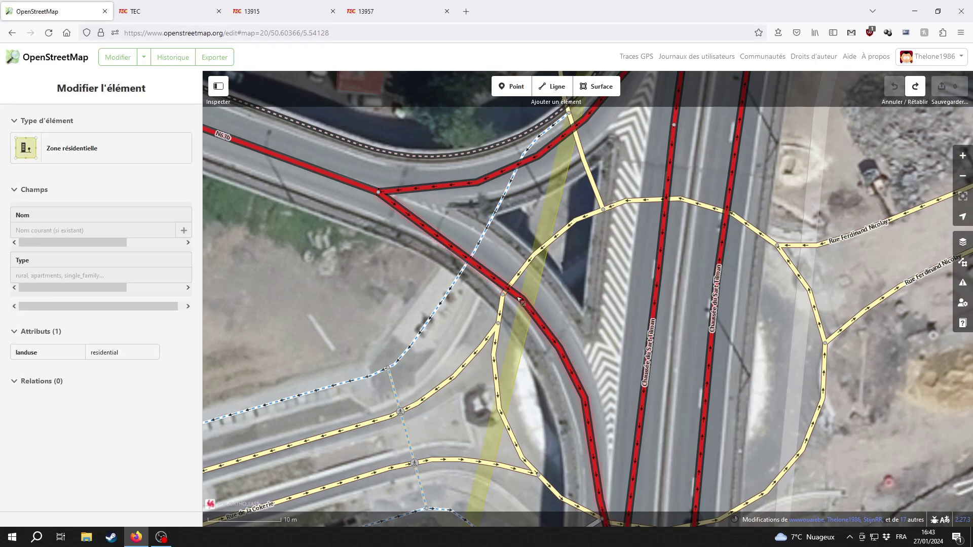
{"action": "left_click", "coordinate": [503, 293]}
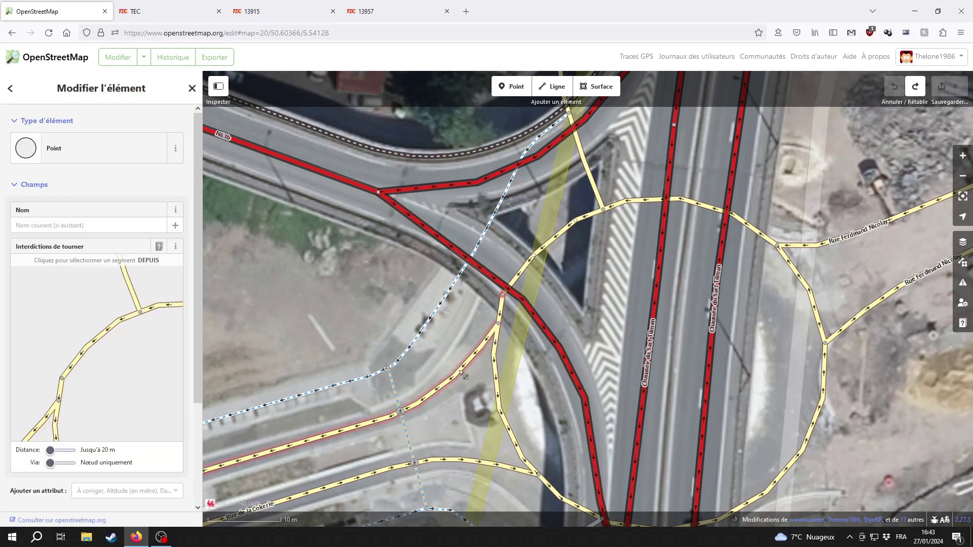
{"action": "left_click", "coordinate": [503, 308]}
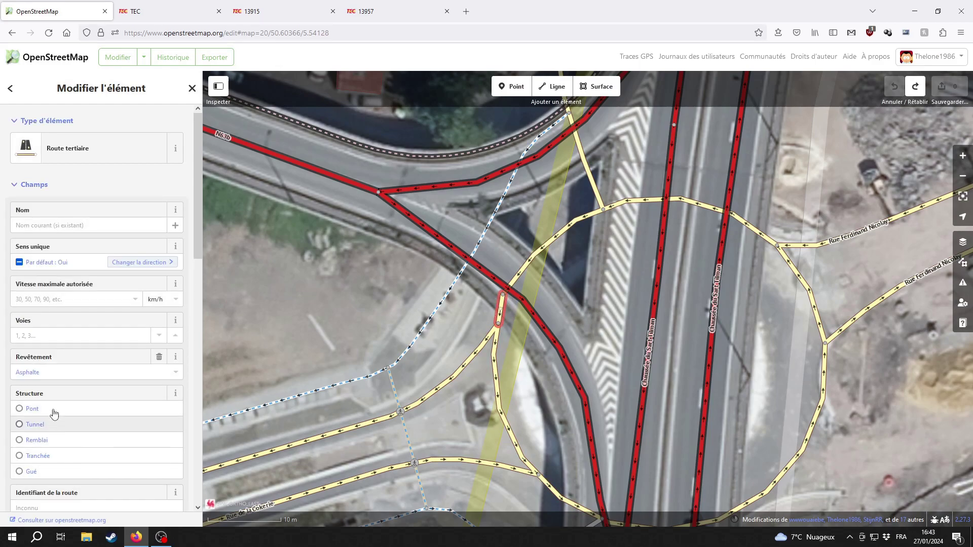
{"action": "scroll", "coordinate": [76, 400], "scroll_direction": "down", "scroll_amount": 8}
{"action": "scroll", "coordinate": [107, 390], "scroll_direction": "down", "scroll_amount": 3}
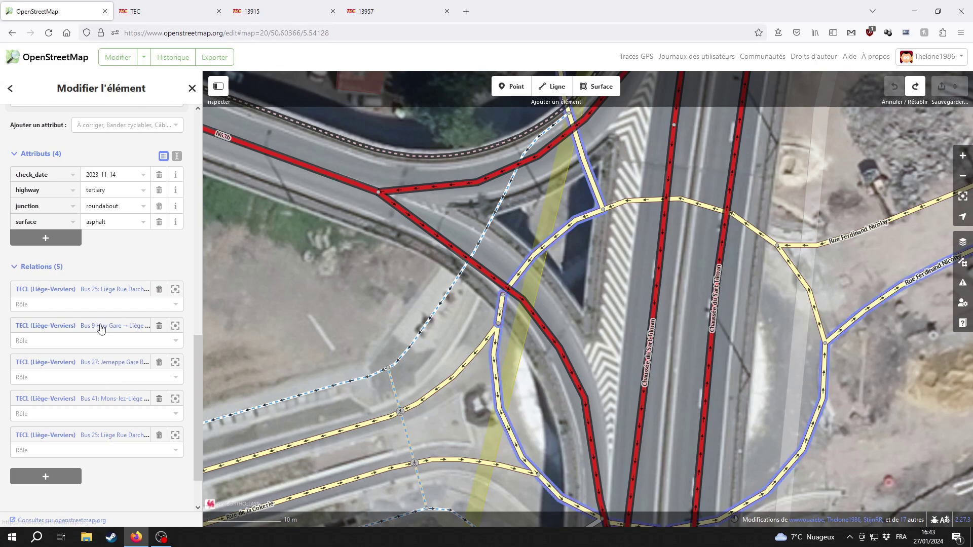
Examine Rue de la Cokerie from the eastern roundabout past the N63b junction to the Ougrée Ateliers Centraux stops
{"action": "left_click_drag", "start_coordinate": [202, 353], "coordinate": [413, 326]}
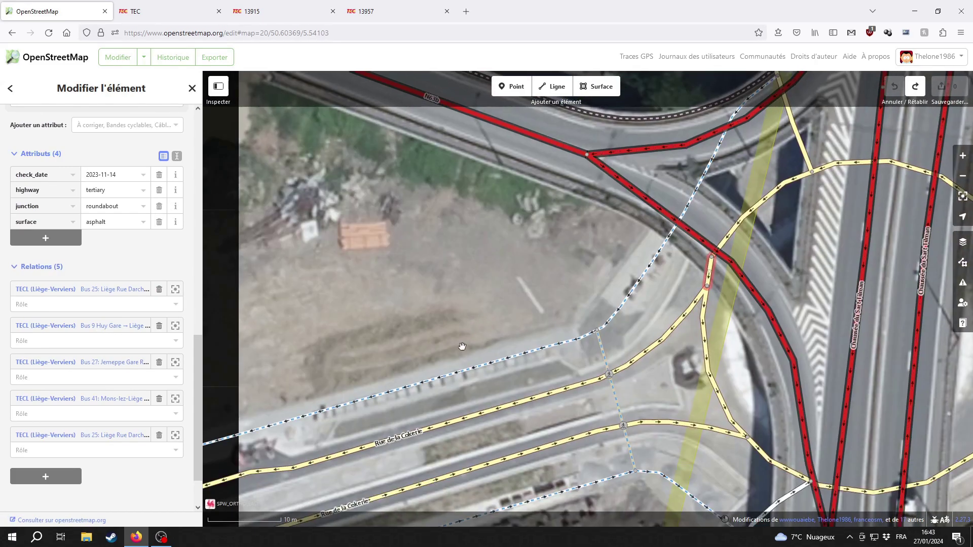
{"action": "scroll", "coordinate": [463, 341], "scroll_direction": "down", "scroll_amount": 2}
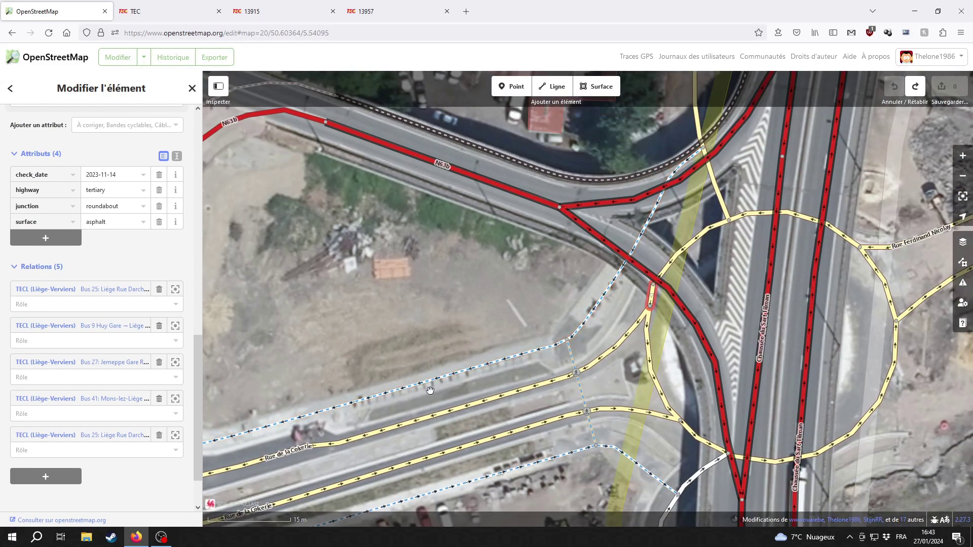
{"action": "left_click_drag", "start_coordinate": [315, 381], "coordinate": [481, 350]}
{"action": "left_click_drag", "start_coordinate": [416, 366], "coordinate": [583, 342]}
{"action": "scroll", "coordinate": [573, 345], "scroll_direction": "down", "scroll_amount": 5}
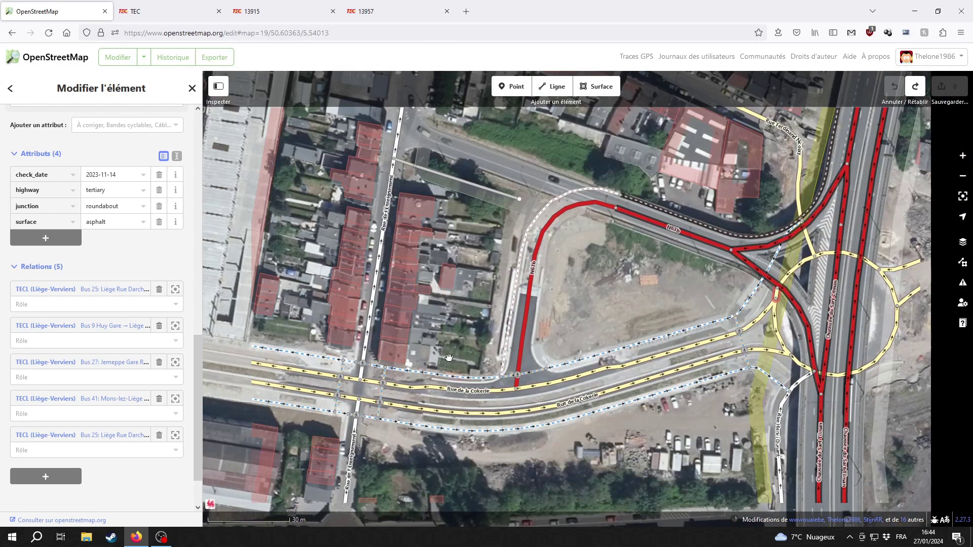
{"action": "left_click_drag", "start_coordinate": [449, 358], "coordinate": [589, 356]}
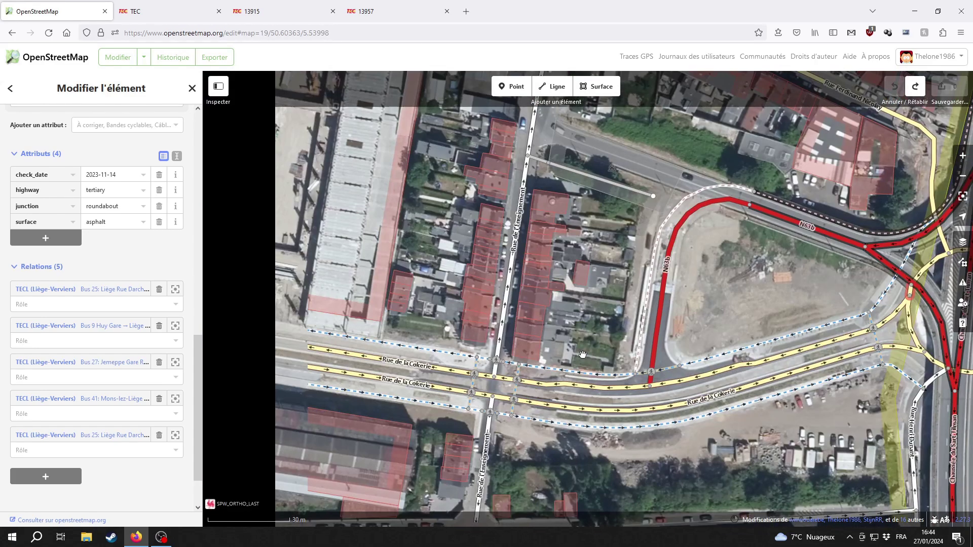
{"action": "left_click_drag", "start_coordinate": [422, 347], "coordinate": [541, 344]}
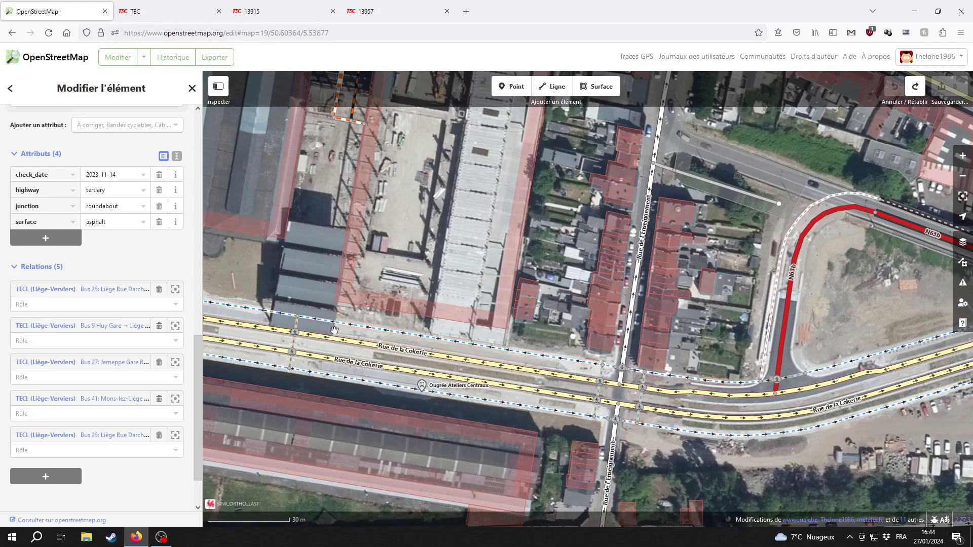
{"action": "left_click_drag", "start_coordinate": [341, 330], "coordinate": [392, 330]}
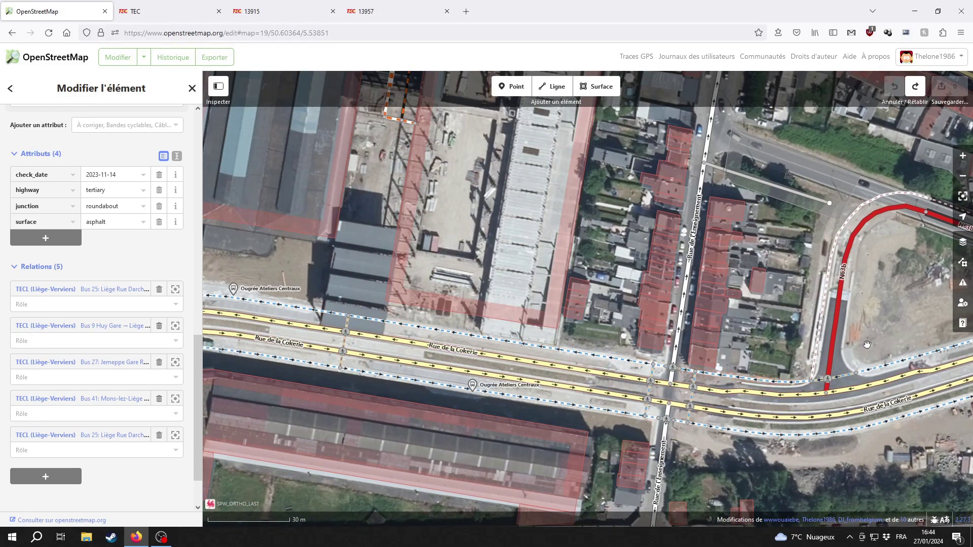
{"action": "left_click_drag", "start_coordinate": [870, 345], "coordinate": [654, 343]}
{"action": "left_click_drag", "start_coordinate": [717, 338], "coordinate": [579, 351]}
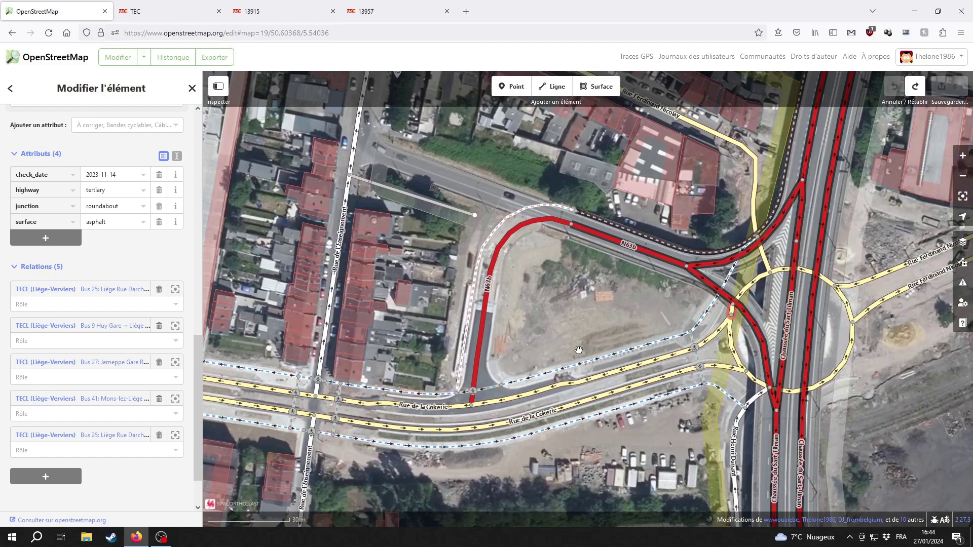
{"action": "left_click_drag", "start_coordinate": [498, 332], "coordinate": [545, 314]}
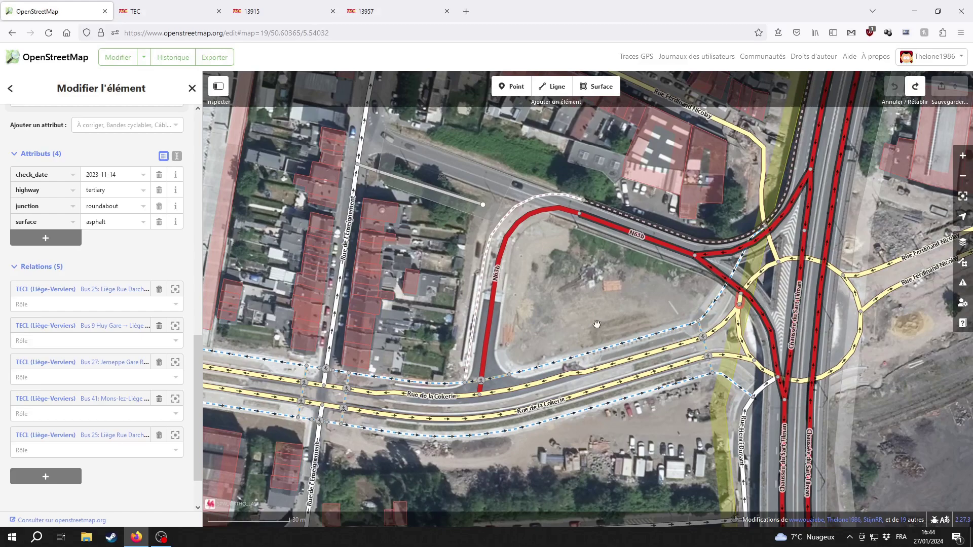
{"action": "left_click_drag", "start_coordinate": [563, 302], "coordinate": [791, 309]}
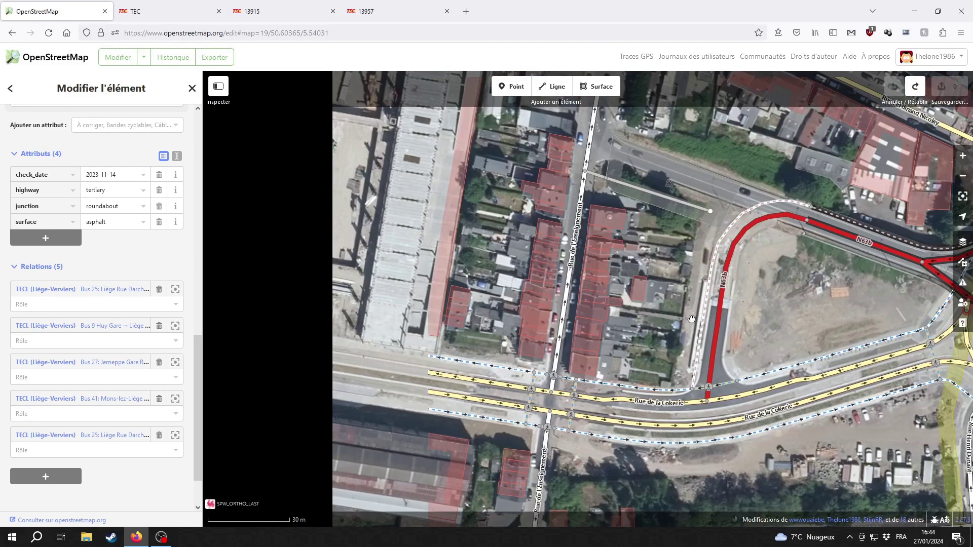
{"action": "left_click_drag", "start_coordinate": [462, 345], "coordinate": [711, 345]}
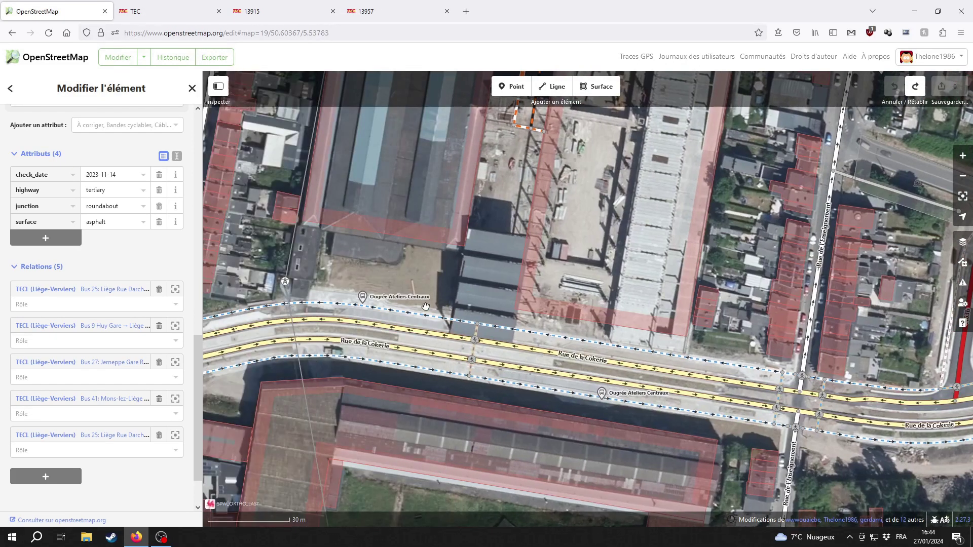
{"action": "left_click_drag", "start_coordinate": [385, 277], "coordinate": [552, 297]}
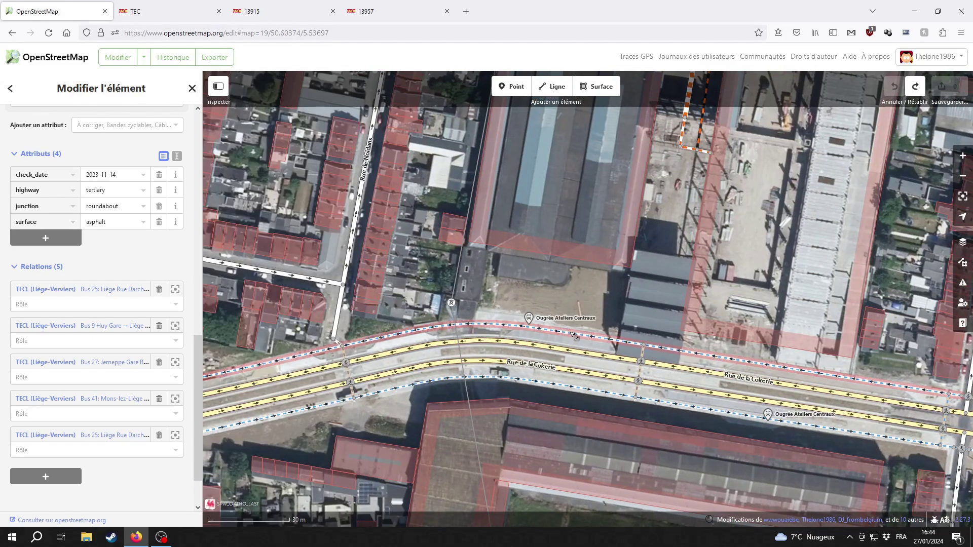
{"action": "scroll", "coordinate": [527, 334], "scroll_direction": "down", "scroll_amount": 3}
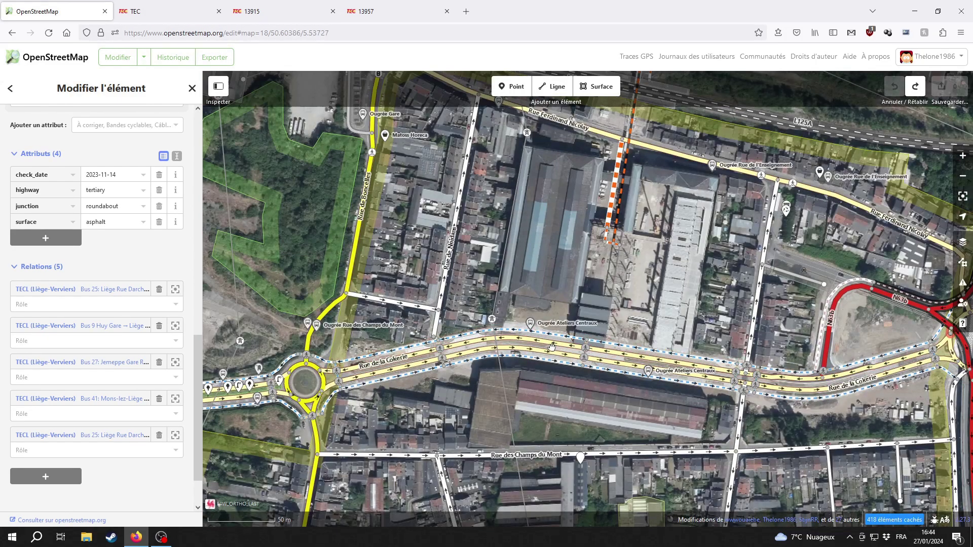
Open the first Bus 25 relation of the northern Rue de la Cokerie carriageway and locate its member stops on the map
{"action": "left_click", "coordinate": [552, 346]}
{"action": "left_click", "coordinate": [552, 342]}
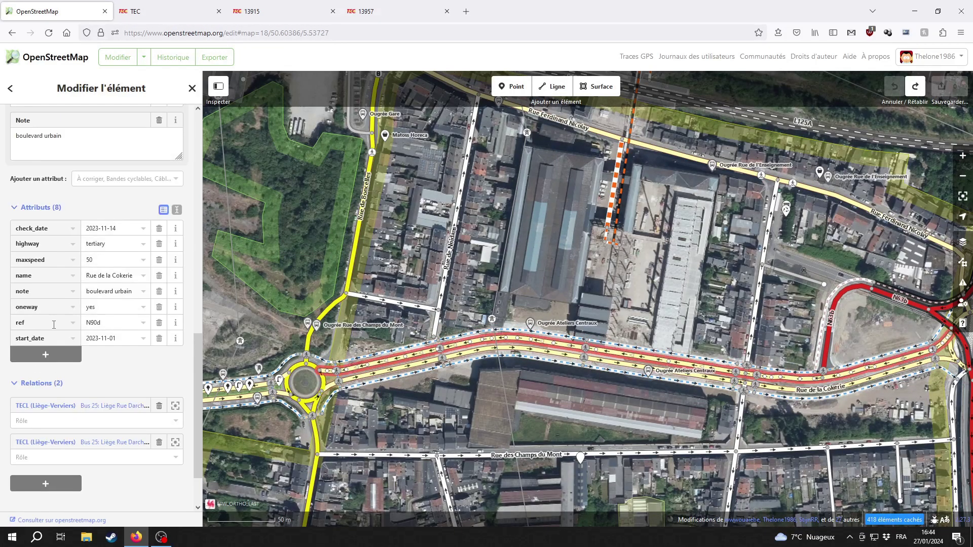
{"action": "left_click", "coordinate": [109, 406]}
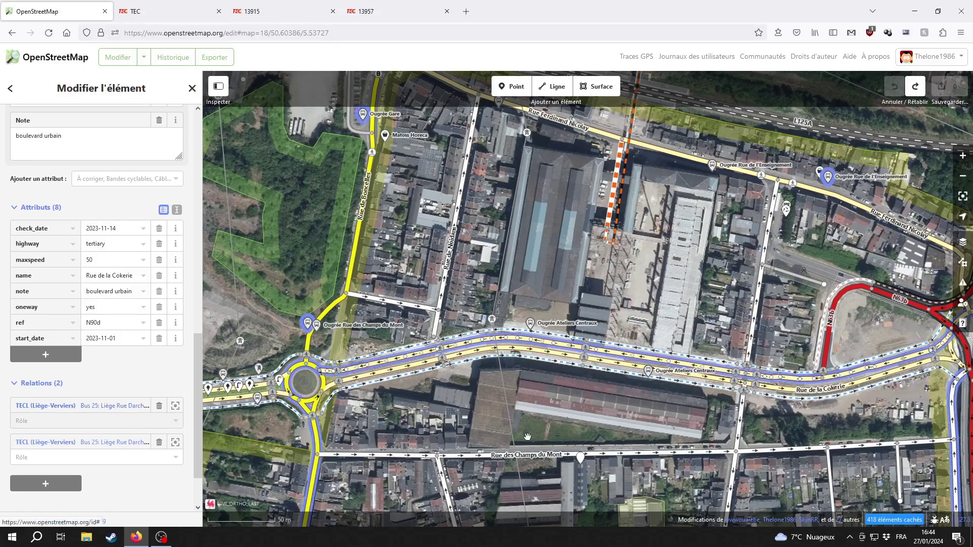
{"action": "scroll", "coordinate": [648, 427], "scroll_direction": "down", "scroll_amount": 2}
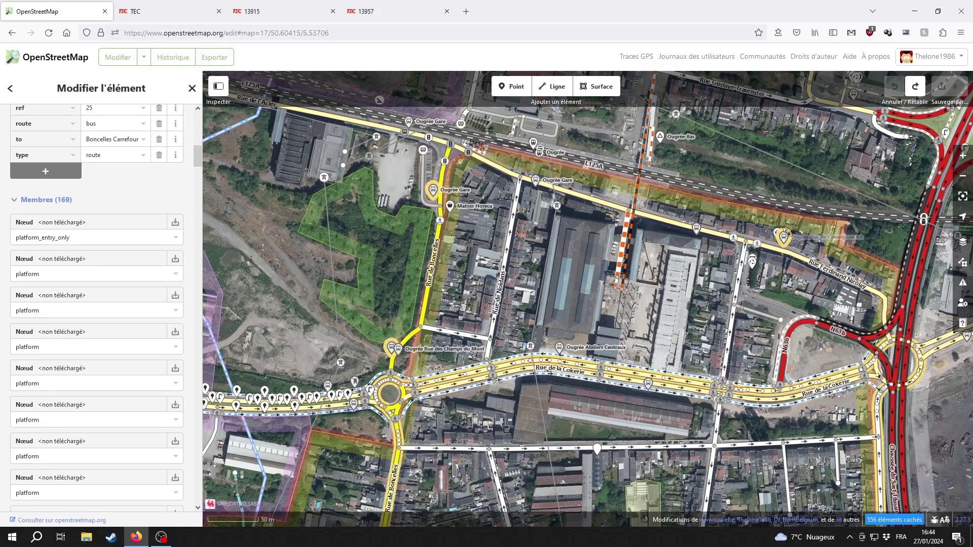
{"action": "left_click_drag", "start_coordinate": [824, 314], "coordinate": [706, 278]}
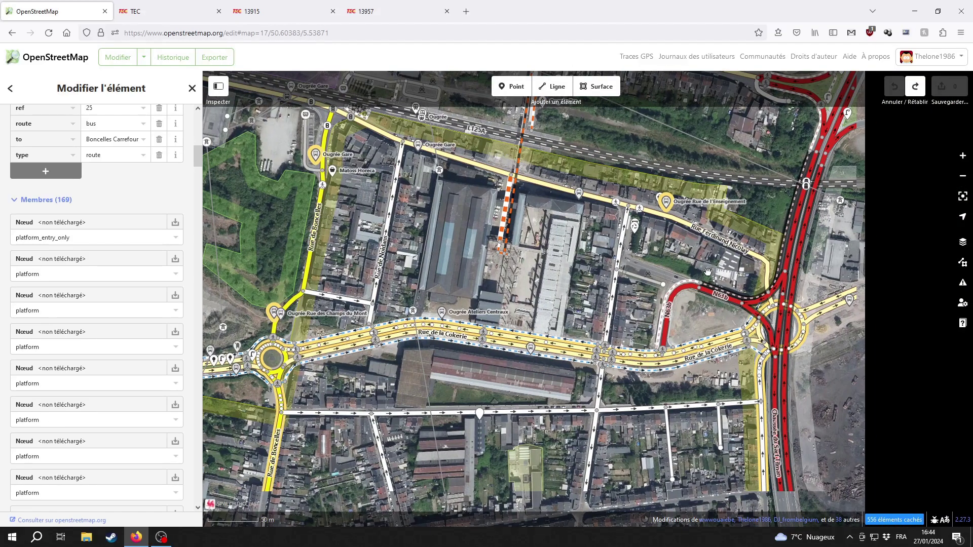
Remove the Bus 25 stops Ougrée Rue des Champs du Mont, Ougrée Gare and Ougrée Rue de l'Enseignement from both Bus 25 relations together
{"action": "left_click", "coordinate": [588, 293]}
{"action": "scroll", "coordinate": [499, 335], "scroll_direction": "up", "scroll_amount": 3}
{"action": "left_click", "coordinate": [412, 320]}
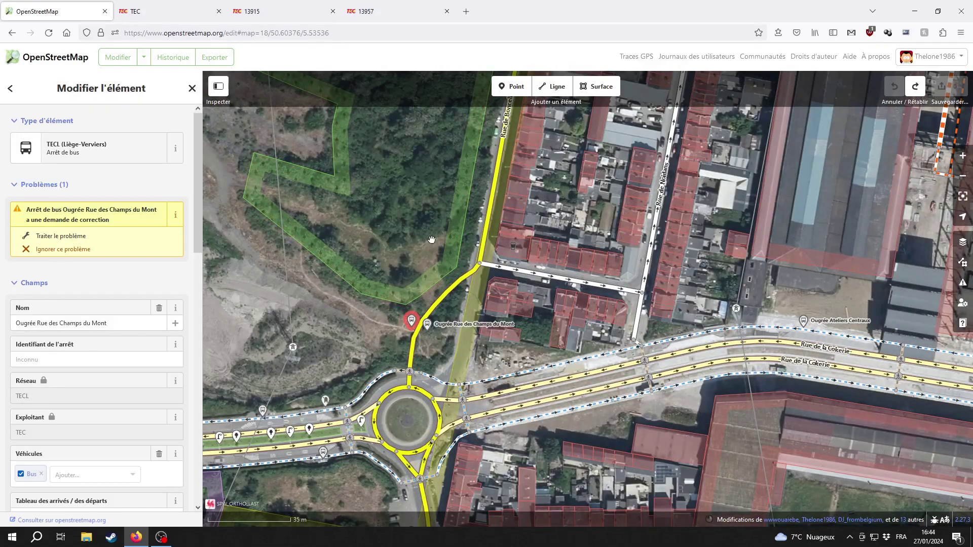
{"action": "left_click_drag", "start_coordinate": [435, 246], "coordinate": [371, 507]}
{"action": "left_click_drag", "start_coordinate": [383, 323], "coordinate": [332, 447]}
{"action": "left_click", "coordinate": [398, 332], "text": "shift"}
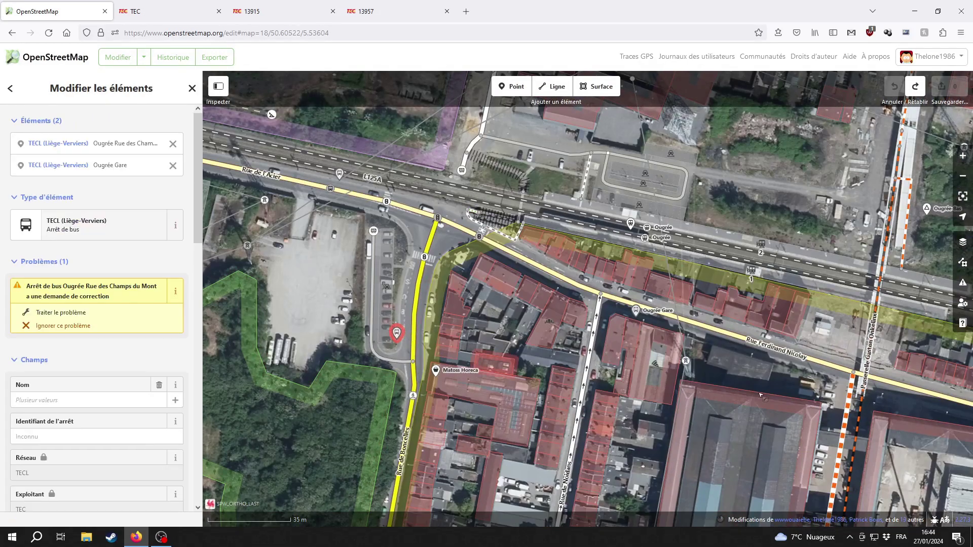
{"action": "left_click_drag", "start_coordinate": [838, 369], "coordinate": [338, 236]}
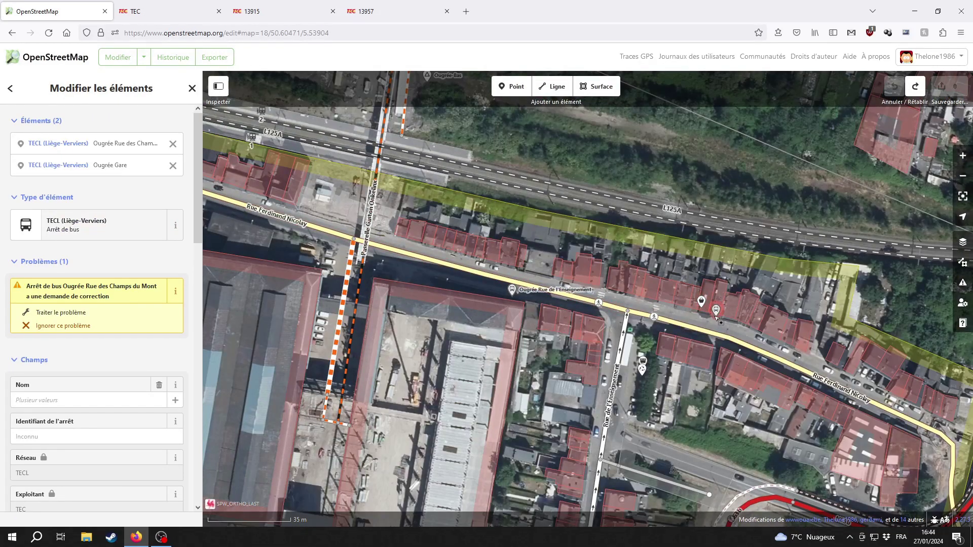
{"action": "left_click", "coordinate": [716, 315], "text": "shift"}
{"action": "scroll", "coordinate": [57, 377], "scroll_direction": "down", "scroll_amount": 15}
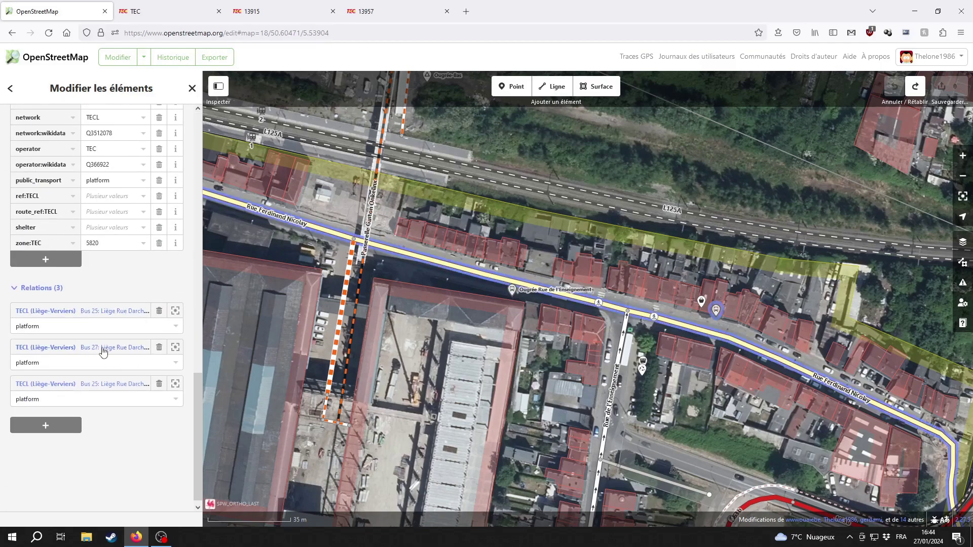
{"action": "left_click", "coordinate": [158, 311]}
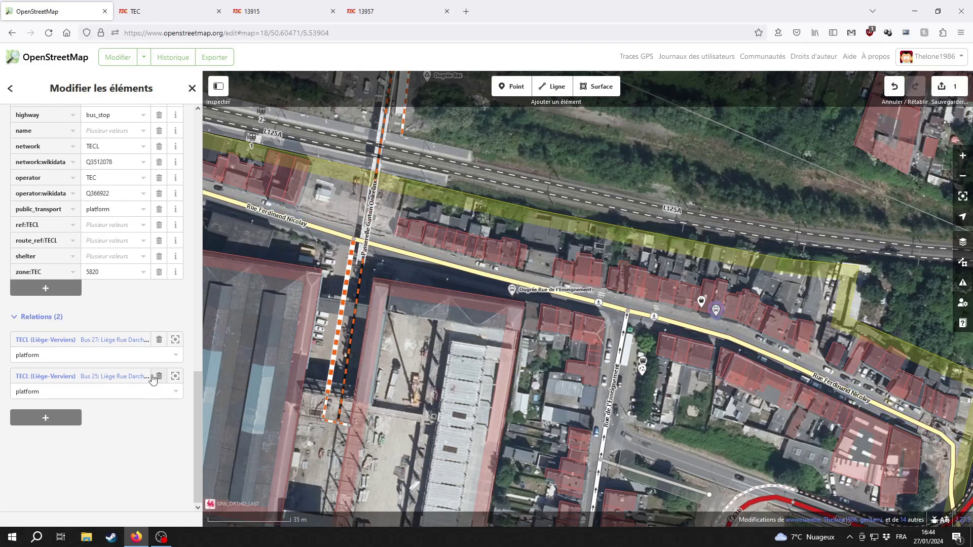
{"action": "left_click", "coordinate": [159, 376]}
Remove the opposite-direction stops Ougrée Rue de l'Enseignement, Ougrée Gare and Rue des Champs du Mont from the Bus 25 Boncelles Carrefour and Ougrée Gros Hêtre relations
{"action": "left_click_drag", "start_coordinate": [667, 395], "coordinate": [783, 320]}
{"action": "left_click", "coordinate": [654, 345]}
{"action": "scroll", "coordinate": [647, 324], "scroll_direction": "down", "scroll_amount": 2}
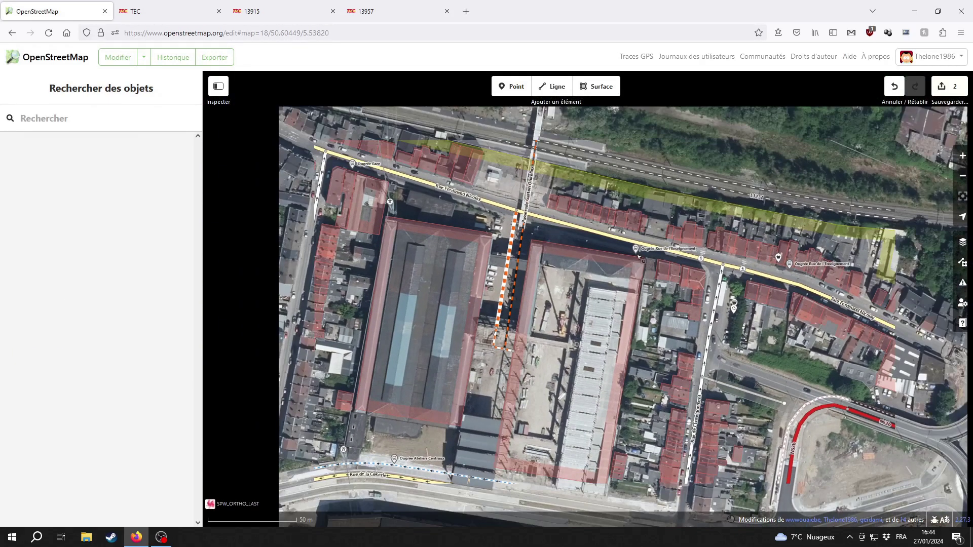
{"action": "left_click", "coordinate": [636, 250]}
{"action": "left_click_drag", "start_coordinate": [321, 181], "coordinate": [592, 215]}
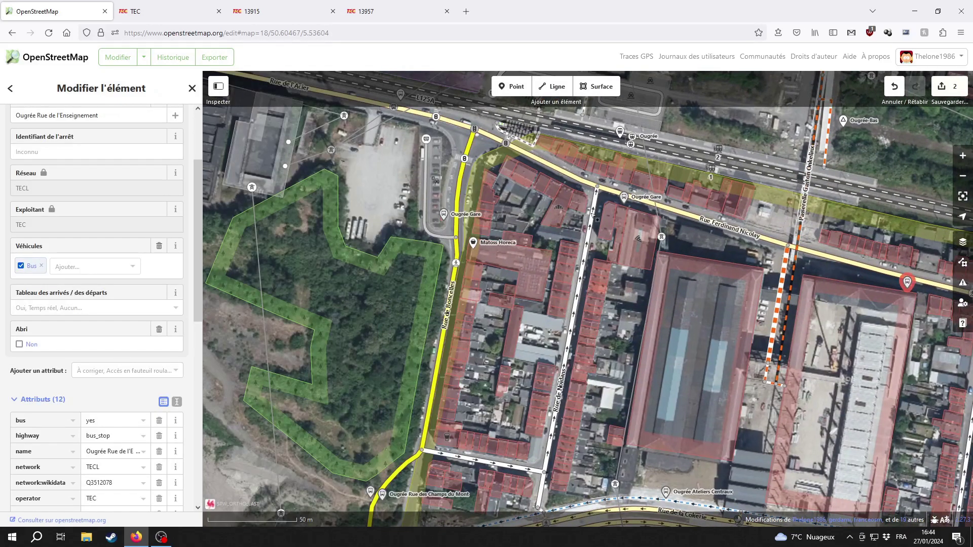
{"action": "left_click_drag", "start_coordinate": [371, 406], "coordinate": [458, 231]}
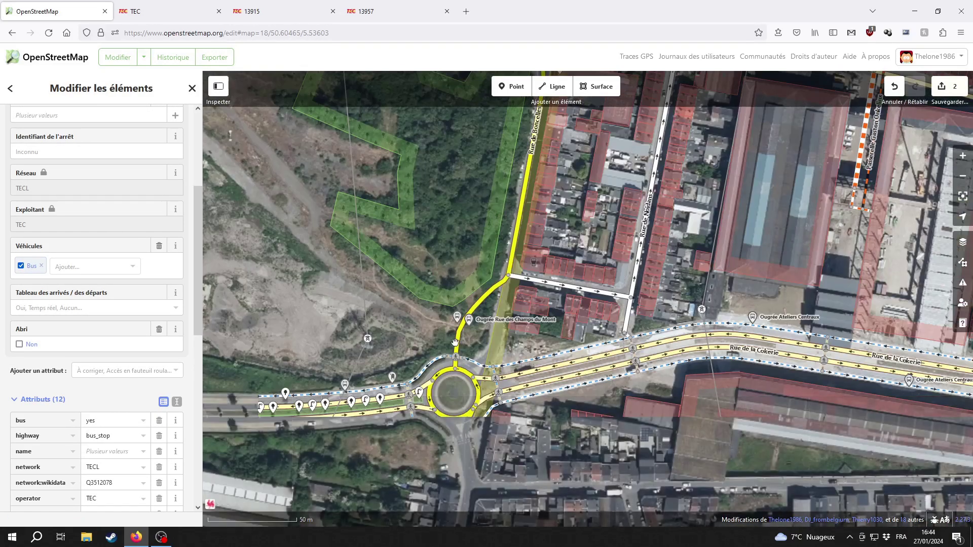
{"action": "left_click", "coordinate": [465, 329], "text": "shift"}
{"action": "scroll", "coordinate": [69, 367], "scroll_direction": "down", "scroll_amount": 5}
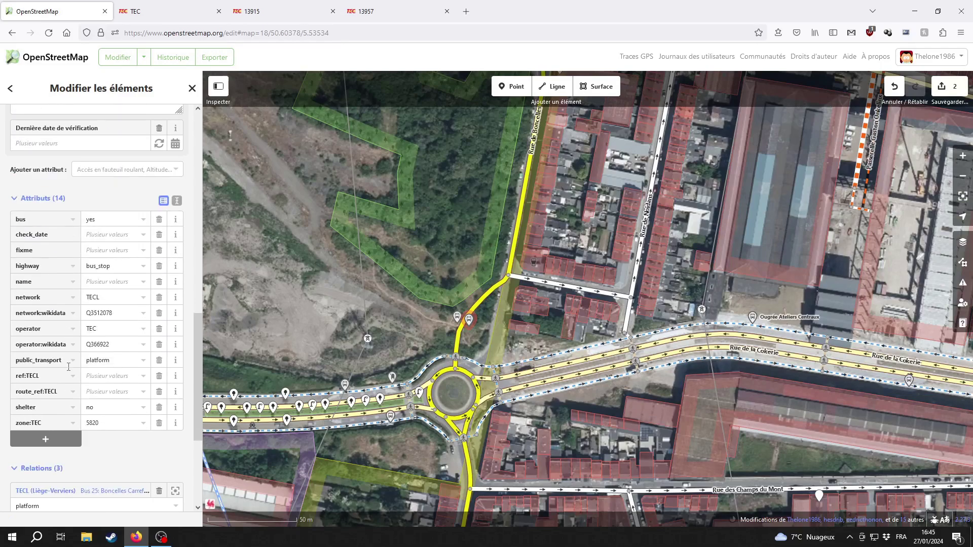
{"action": "scroll", "coordinate": [101, 385], "scroll_direction": "down", "scroll_amount": 2}
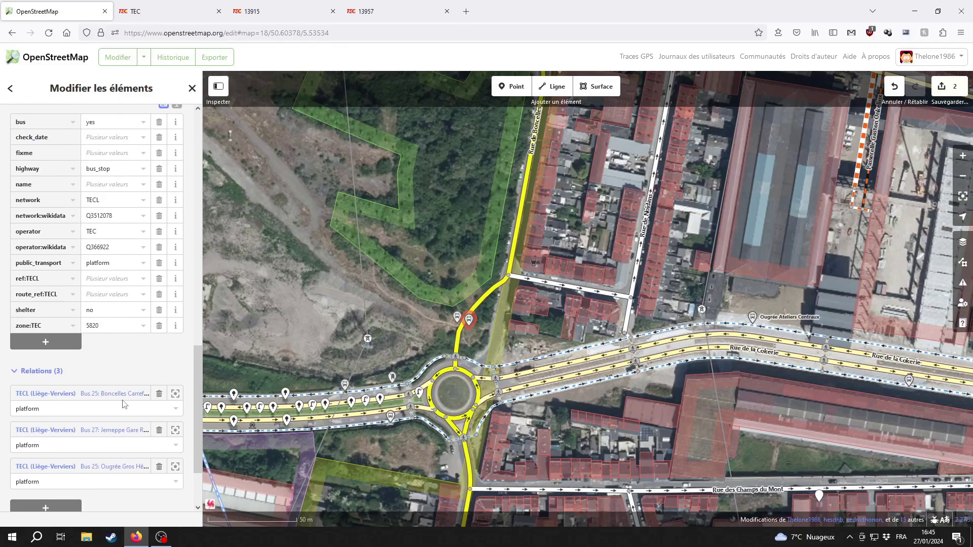
{"action": "left_click", "coordinate": [159, 394]}
{"action": "left_click", "coordinate": [159, 431]}
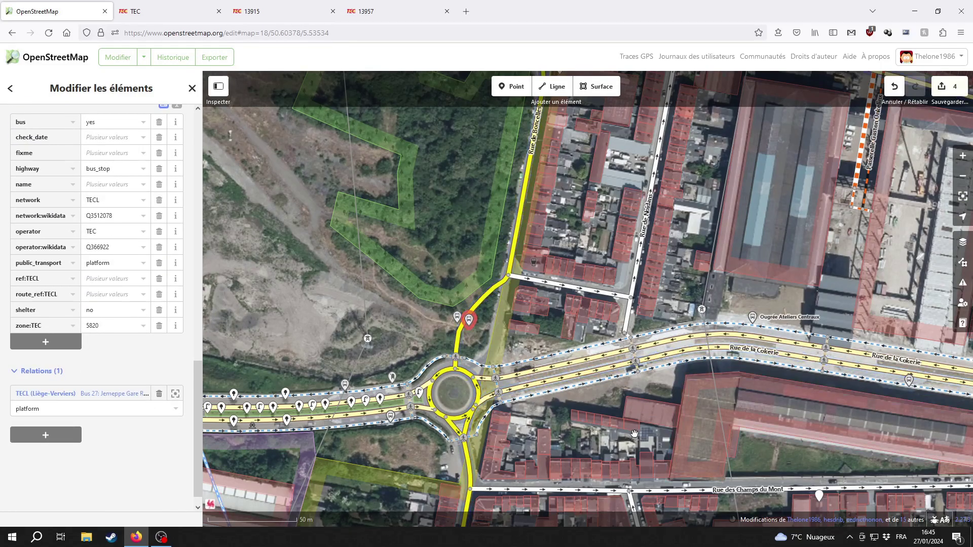
Add the northern Ougrée Ateliers Centraux stop to the first Bus 25 relation starting at Liège Rue Darchis, with the role platform
{"action": "left_click", "coordinate": [764, 453]}
{"action": "scroll", "coordinate": [486, 274], "scroll_direction": "up", "scroll_amount": 3}
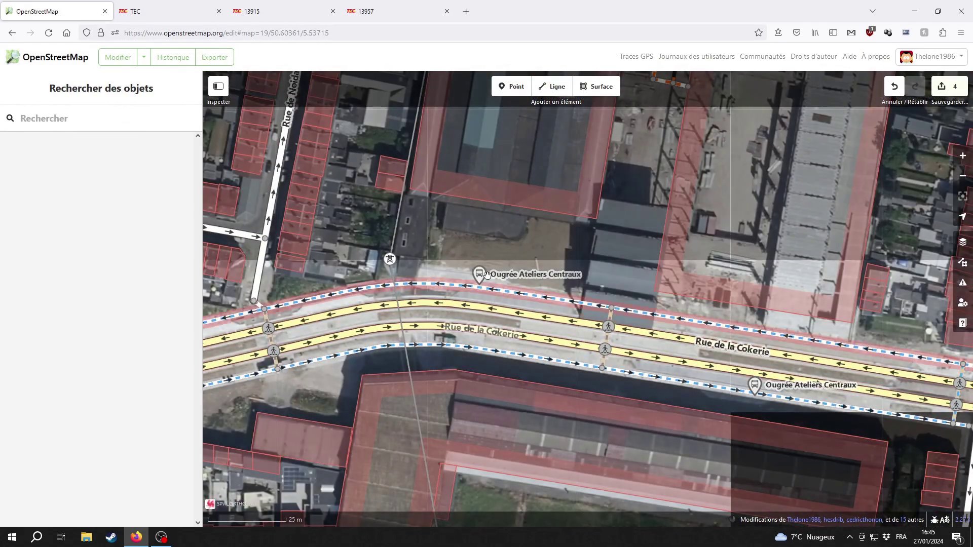
{"action": "left_click", "coordinate": [486, 275]}
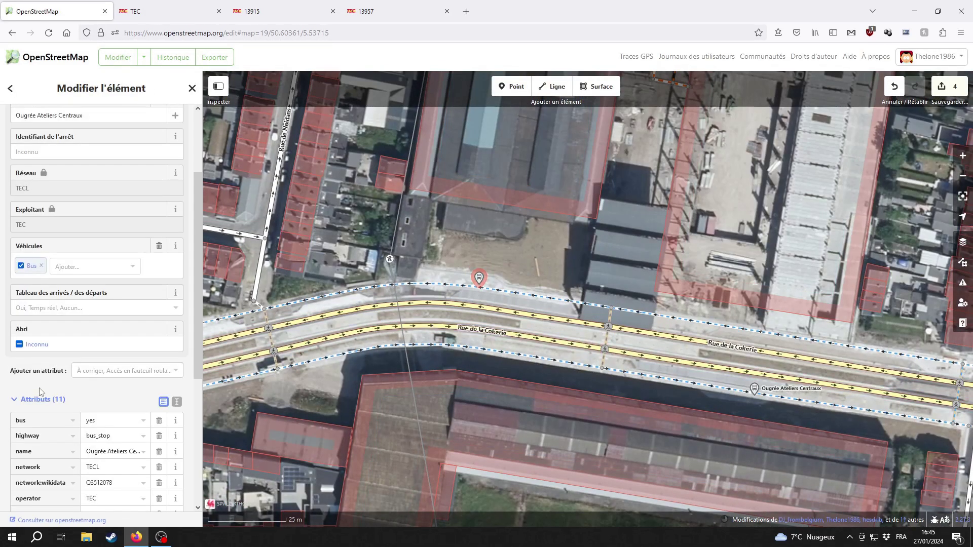
{"action": "scroll", "coordinate": [40, 391], "scroll_direction": "down", "scroll_amount": 3}
{"action": "scroll", "coordinate": [58, 380], "scroll_direction": "down", "scroll_amount": 2}
{"action": "scroll", "coordinate": [88, 409], "scroll_direction": "up", "scroll_amount": 3}
{"action": "scroll", "coordinate": [96, 395], "scroll_direction": "down", "scroll_amount": 3}
{"action": "left_click", "coordinate": [67, 417]}
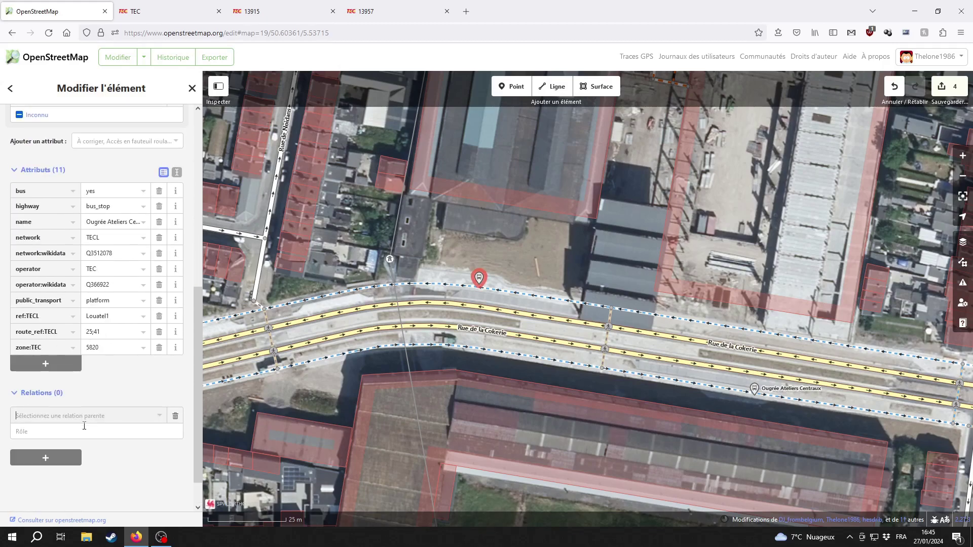
{"action": "type", "text": "25"}
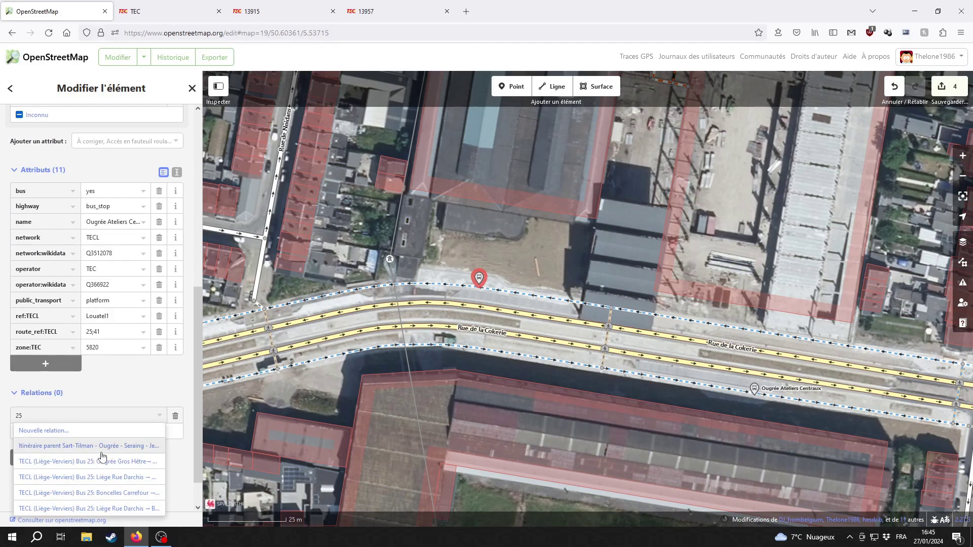
{"action": "left_click", "coordinate": [102, 478]}
{"action": "left_click", "coordinate": [65, 430]}
{"action": "left_click", "coordinate": [53, 446]}
Add the northern Ougrée Ateliers Centraux stop as platform to the Bus 25 relation from Liège Rue Darchis to Boncelles Carrefour
{"action": "left_click", "coordinate": [76, 458]}
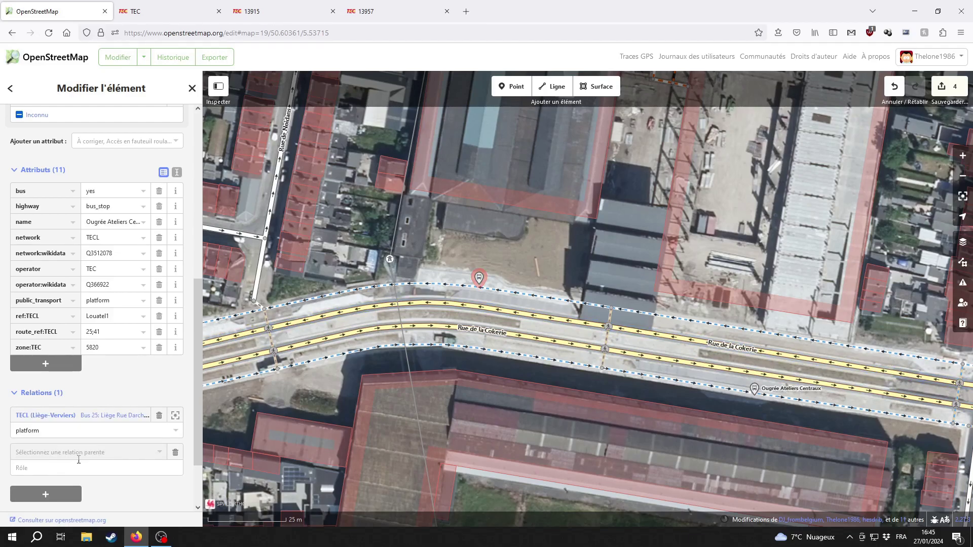
{"action": "type", "text": "25"}
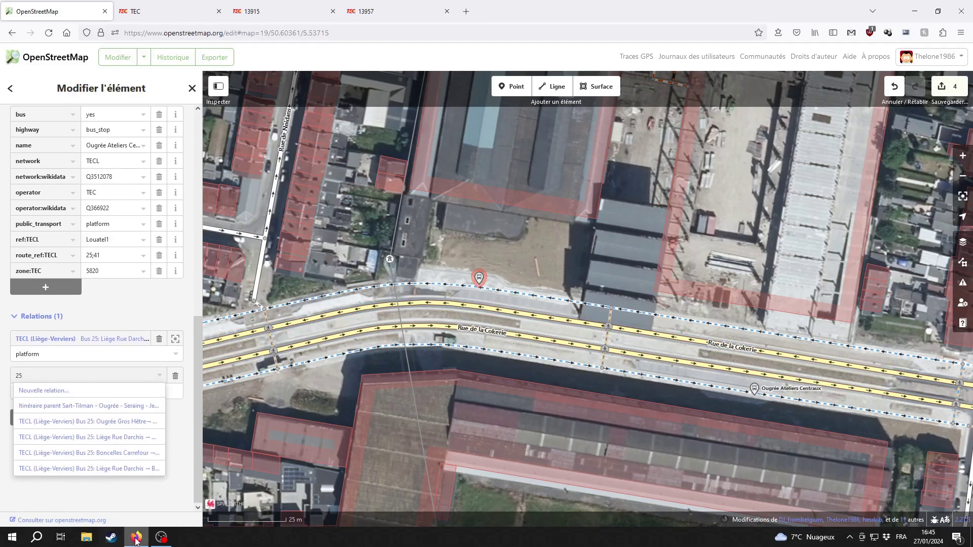
{"action": "left_click", "coordinate": [133, 471]}
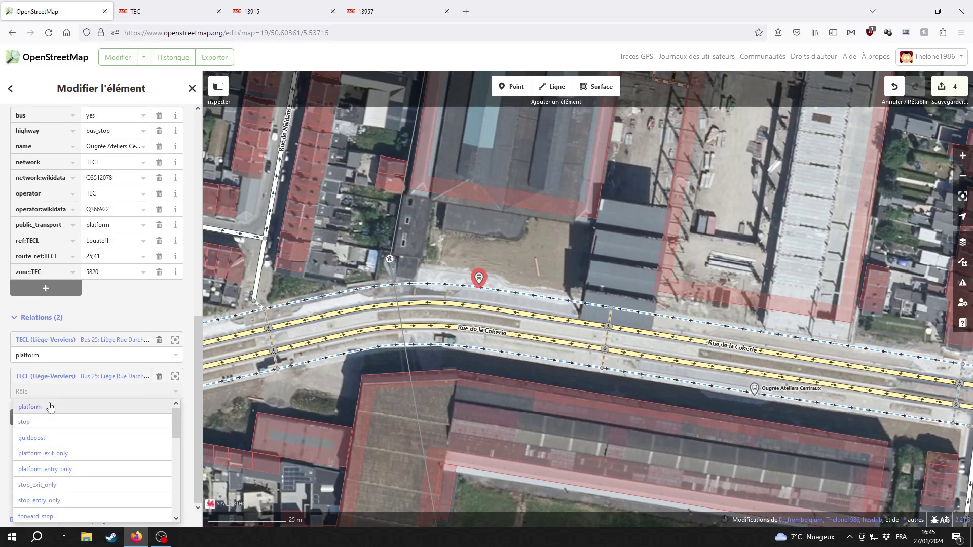
{"action": "left_click", "coordinate": [49, 411]}
Add the southern Ougrée Ateliers Centraux stop to the Bus 25 relation starting at Ougrée Gros Hêtre, with the role platform
{"action": "left_click", "coordinate": [665, 397]}
{"action": "left_click_drag", "start_coordinate": [721, 402], "coordinate": [505, 380]}
{"action": "left_click", "coordinate": [538, 367]}
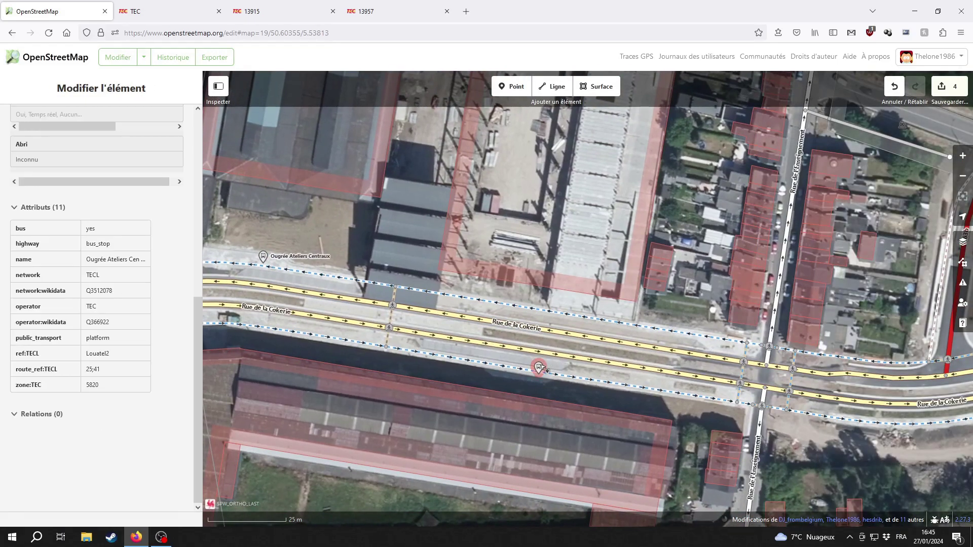
{"action": "left_click", "coordinate": [45, 418]}
{"action": "type", "text": "25"}
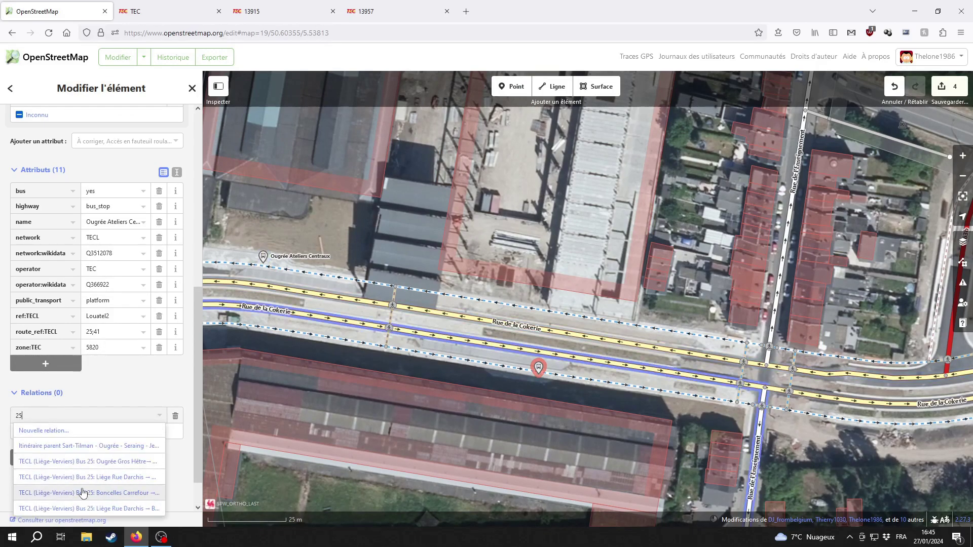
{"action": "left_click", "coordinate": [108, 462]}
{"action": "left_click", "coordinate": [55, 435]}
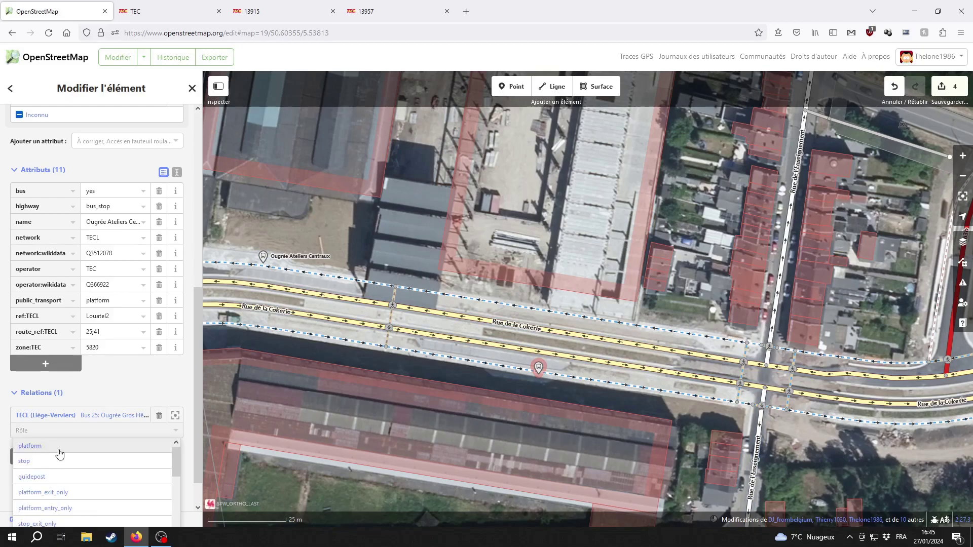
{"action": "left_click", "coordinate": [60, 446]}
Add the southern Ougrée Ateliers Centraux stop as platform to the Bus 25 relation starting at Boncelles Carrefour
{"action": "left_click", "coordinate": [79, 454]}
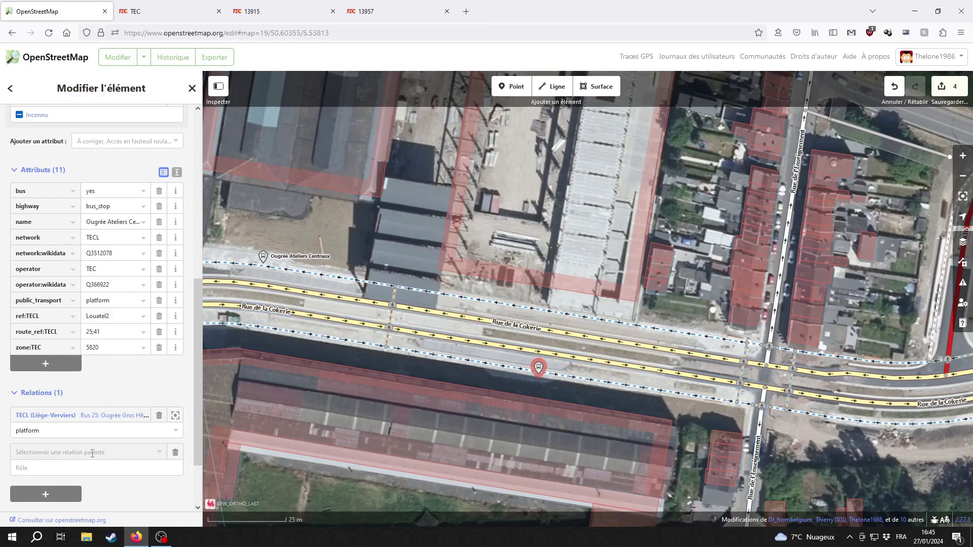
{"action": "left_click", "coordinate": [93, 454]}
{"action": "type", "text": "25"}
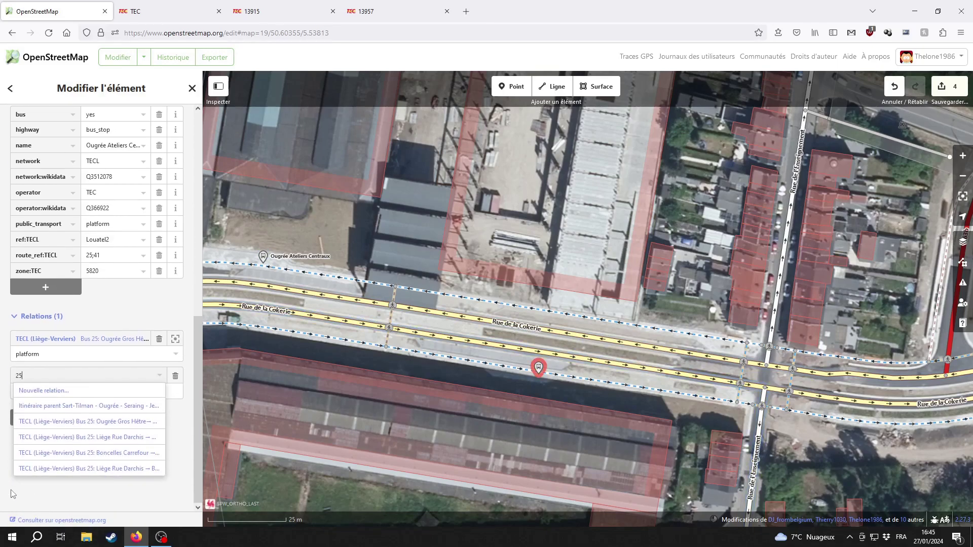
{"action": "left_click", "coordinate": [81, 453]}
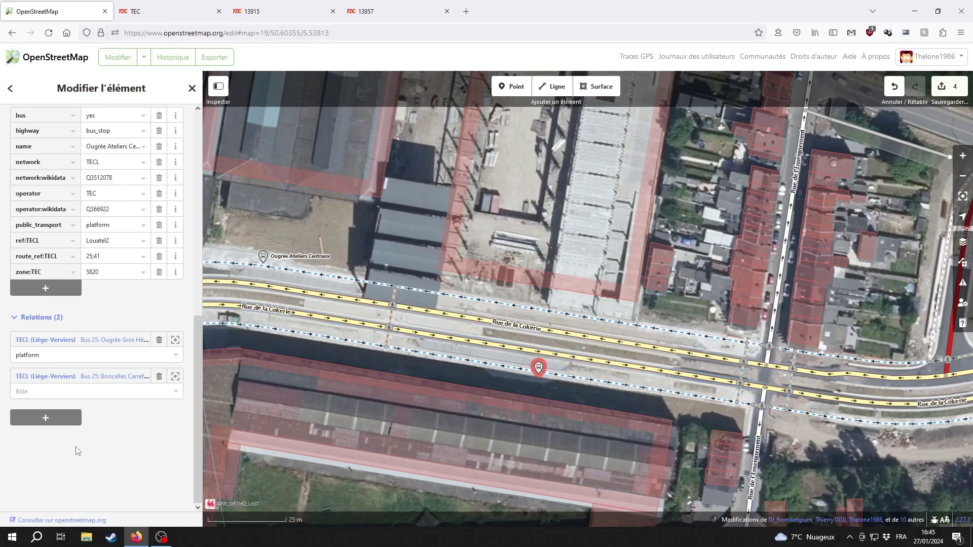
{"action": "left_click", "coordinate": [48, 397]}
{"action": "left_click", "coordinate": [47, 412]}
{"action": "left_click", "coordinate": [530, 414]}
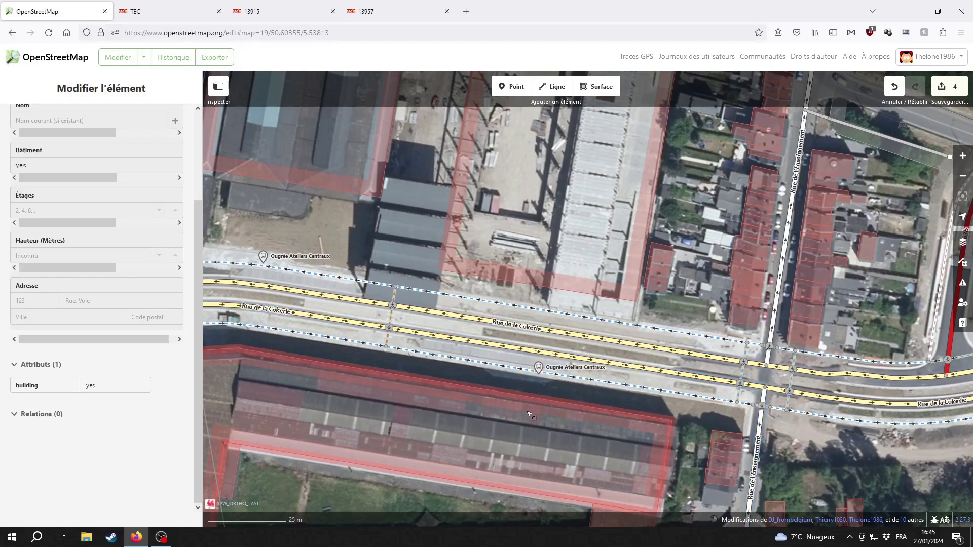
Check the Bus 25 relations of both Rue de la Cokerie carriageways for their route and Ougrée Ateliers Centraux stop members
{"action": "scroll", "coordinate": [582, 354], "scroll_direction": "down", "scroll_amount": 5}
{"action": "left_click", "coordinate": [582, 355]}
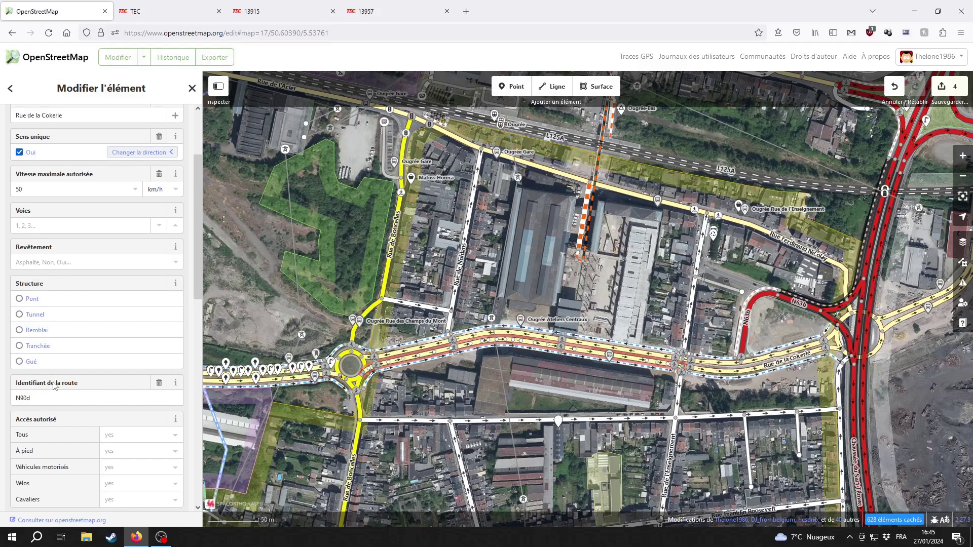
{"action": "scroll", "coordinate": [54, 386], "scroll_direction": "down", "scroll_amount": 6}
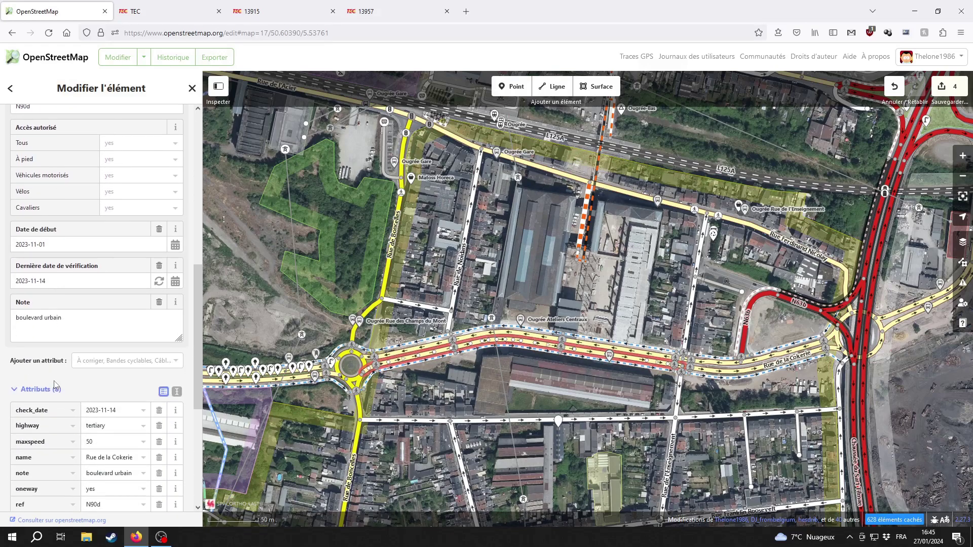
{"action": "scroll", "coordinate": [55, 387], "scroll_direction": "down", "scroll_amount": 4}
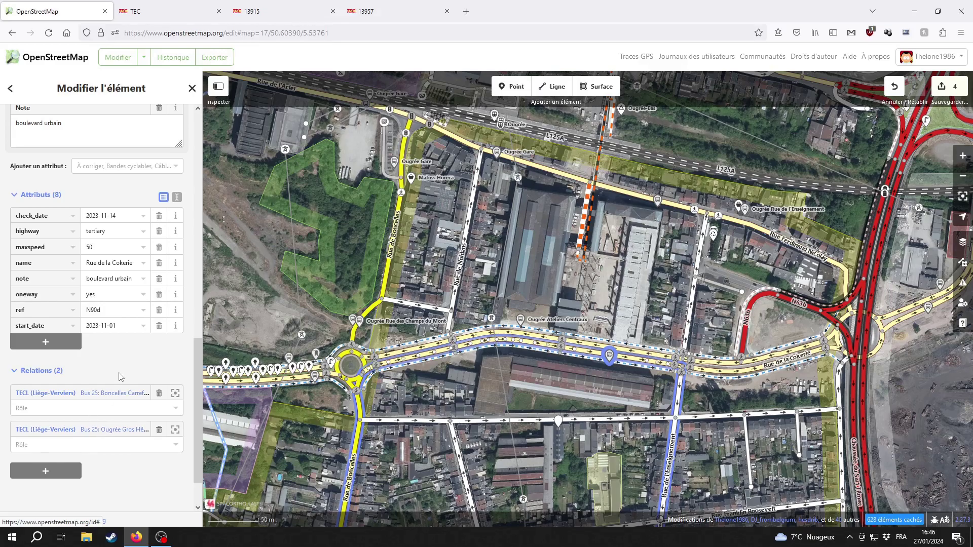
{"action": "left_click", "coordinate": [608, 356]}
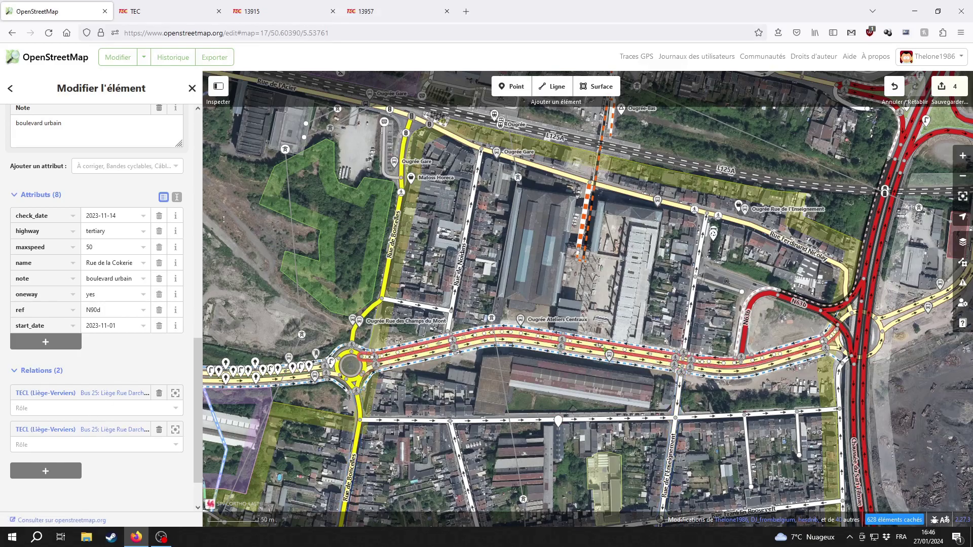
{"action": "left_click", "coordinate": [99, 394]}
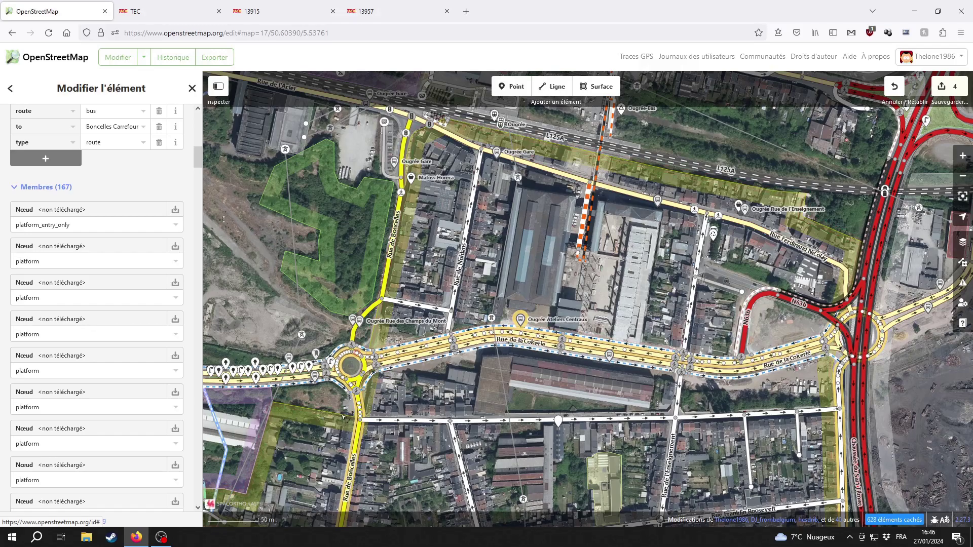
{"action": "left_click_drag", "start_coordinate": [395, 466], "coordinate": [488, 261]}
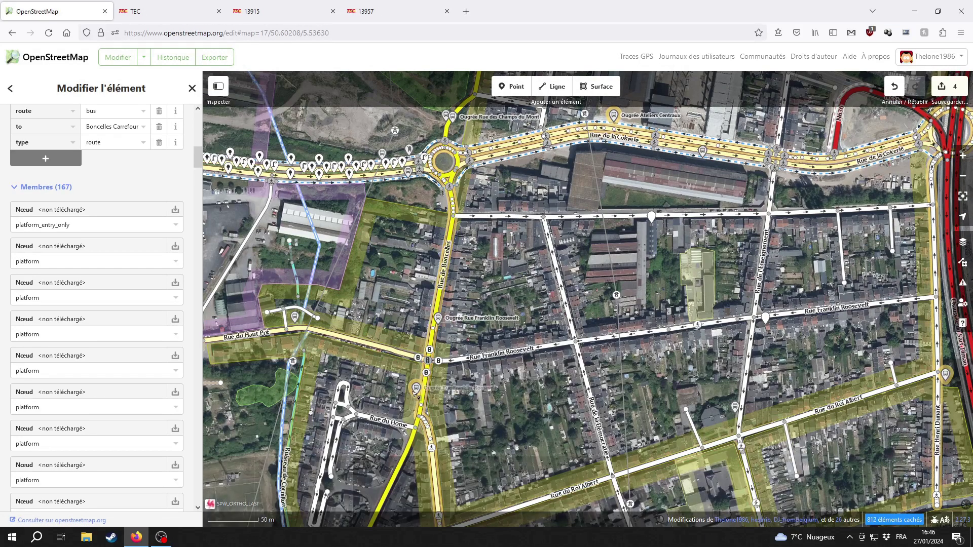
{"action": "left_click", "coordinate": [759, 482]}
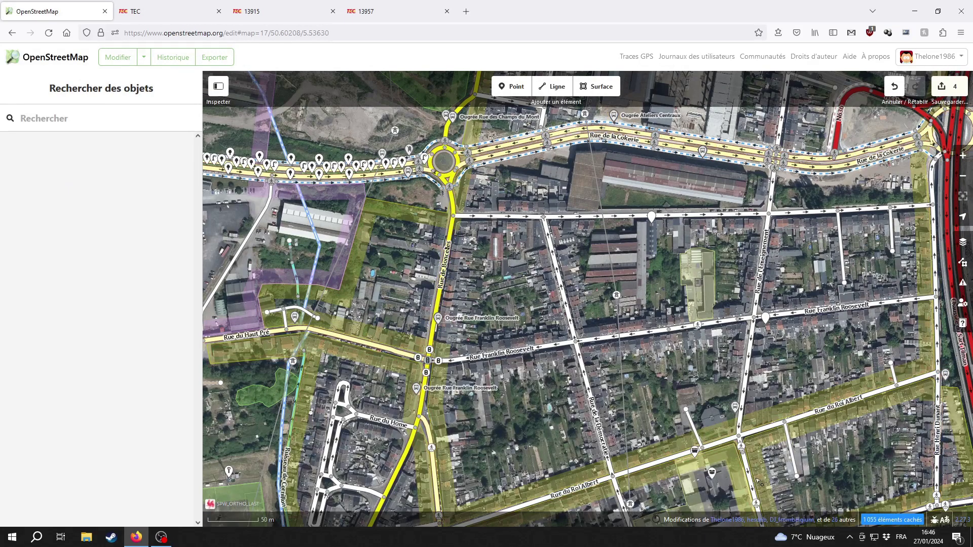
Inspect the bus stop on Rue de l'Enseignement near Rue du Roi Albert, and look over the area around the N63b junction
{"action": "left_click", "coordinate": [733, 406]}
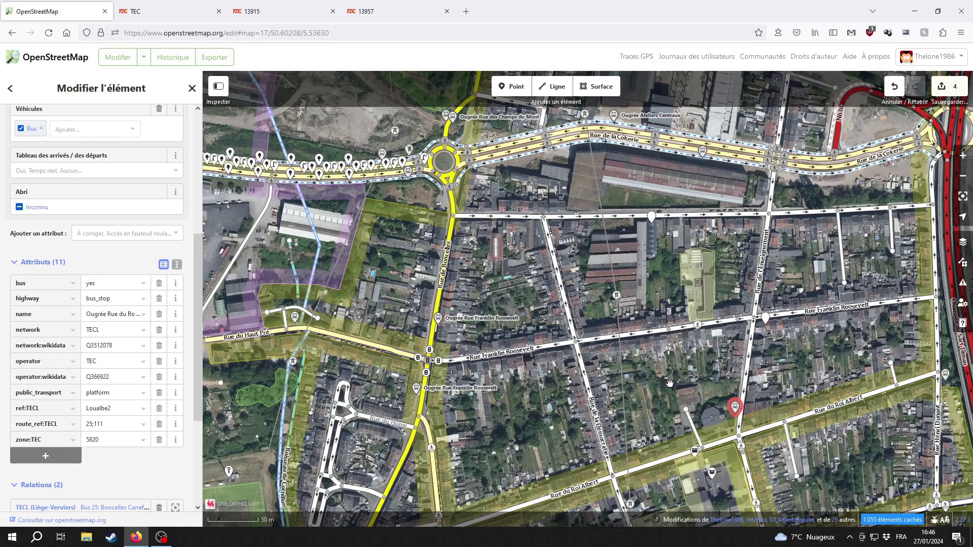
{"action": "left_click", "coordinate": [676, 278]}
{"action": "left_click_drag", "start_coordinate": [651, 201], "coordinate": [437, 458]}
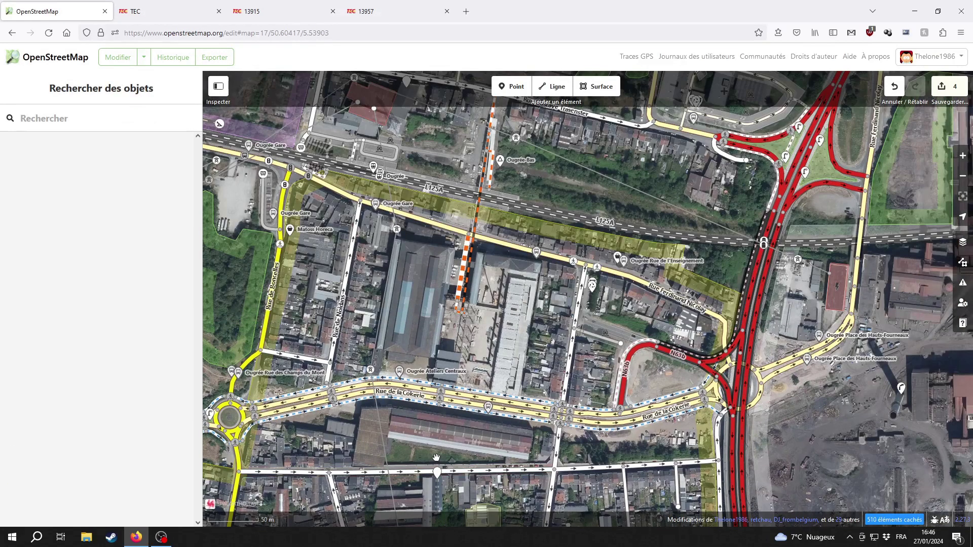
{"action": "scroll", "coordinate": [437, 458], "scroll_direction": "up", "scroll_amount": 3}
{"action": "left_click_drag", "start_coordinate": [632, 360], "coordinate": [786, 422]}
{"action": "left_click", "coordinate": [263, 190]}
{"action": "left_click", "coordinate": [268, 259]}
{"action": "left_click", "coordinate": [243, 258]}
Switch to the TEC website and review the line 41 timetable in the direction of Mons
{"action": "left_click", "coordinate": [176, 7]}
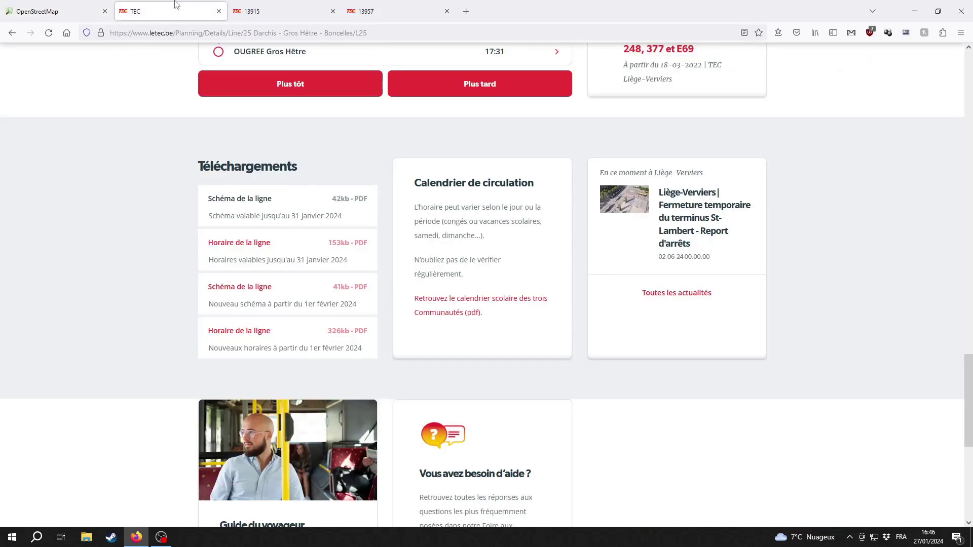
{"action": "scroll", "coordinate": [130, 300], "scroll_direction": "up", "scroll_amount": 9}
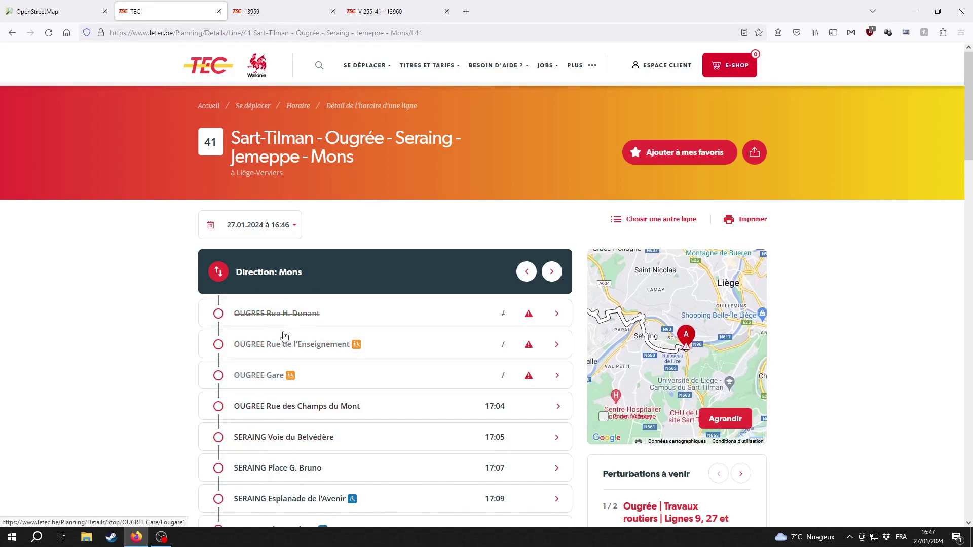
{"action": "mouse_move", "coordinate": [527, 315]}
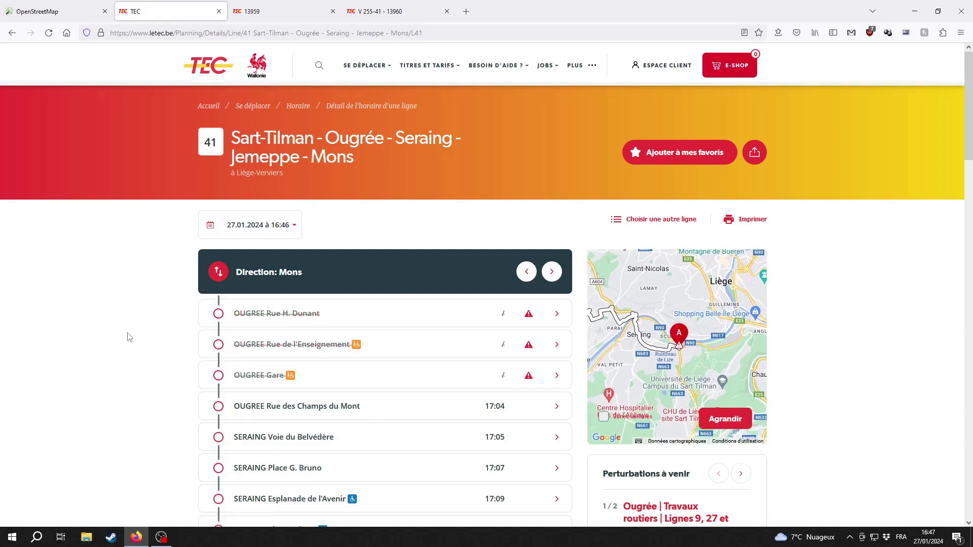
Set the line 41 timetable to 01.02.2024 at 16:00 and show the preceding trip
{"action": "left_click", "coordinate": [218, 226]}
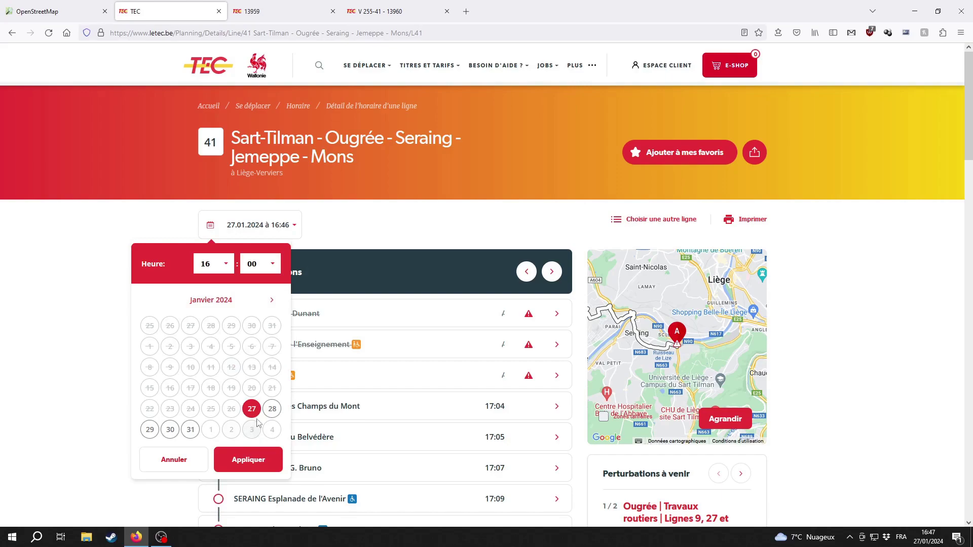
{"action": "left_click", "coordinate": [212, 431]}
{"action": "left_click", "coordinate": [257, 461]}
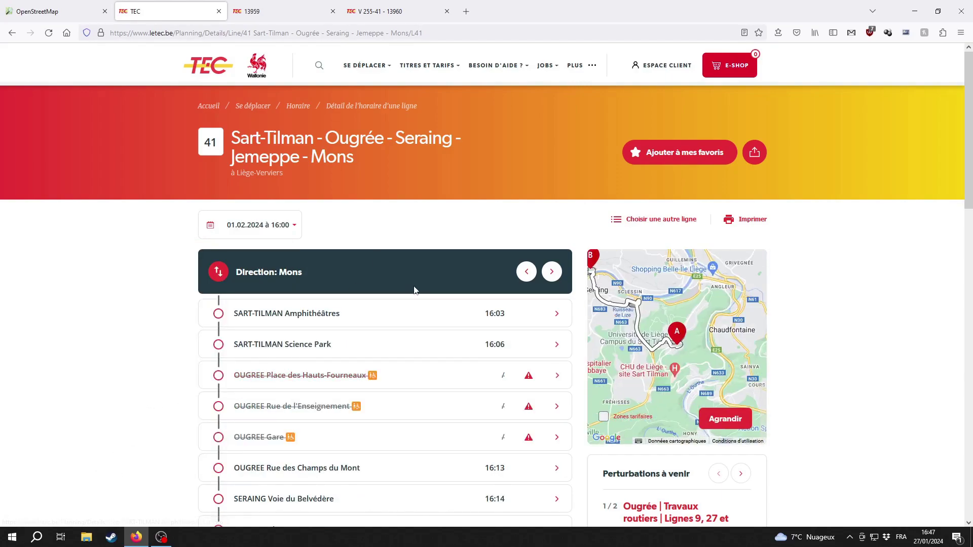
{"action": "left_click", "coordinate": [526, 271]}
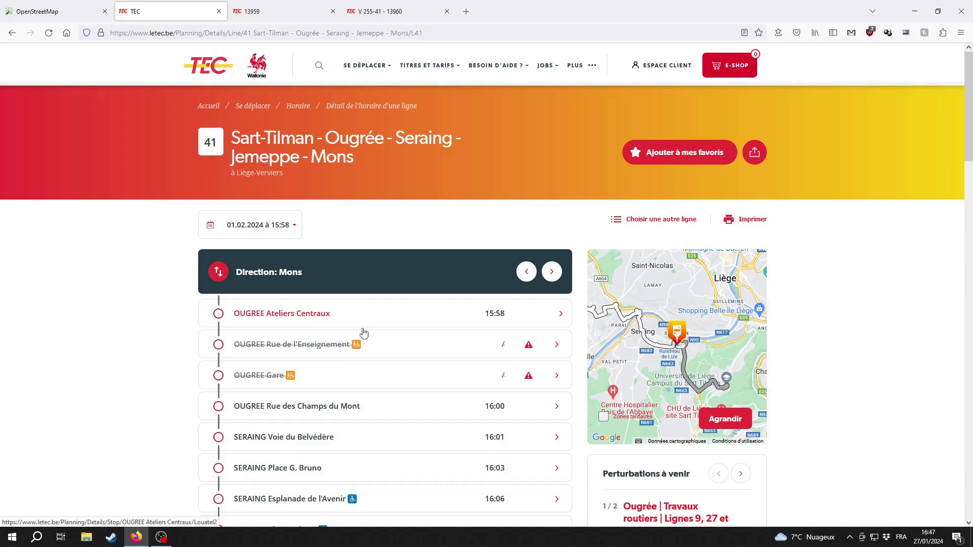
Review line 41's new route diagram and timetable documents valid from 1 February 2024, and return to the OpenStreetMap editor
{"action": "mouse_move", "coordinate": [290, 381]}
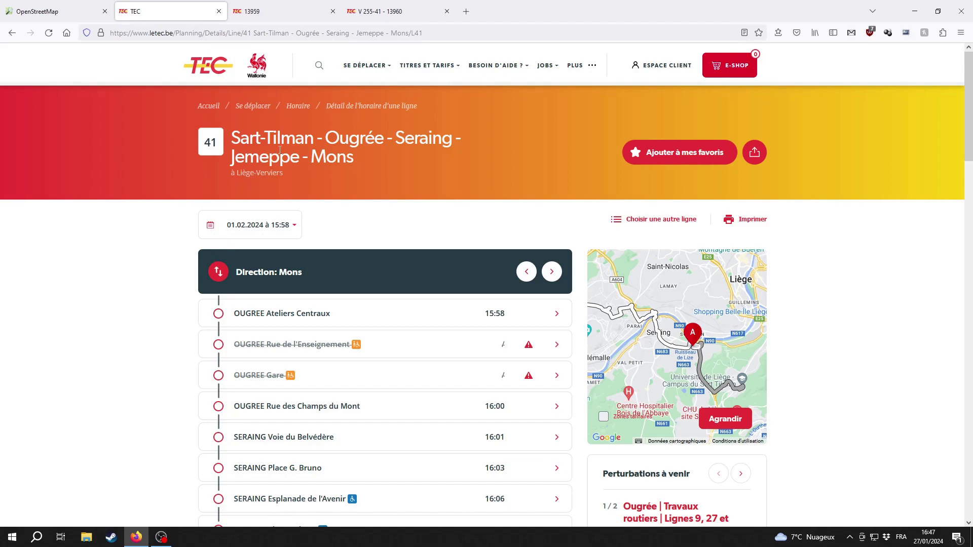
{"action": "left_click", "coordinate": [285, 11]}
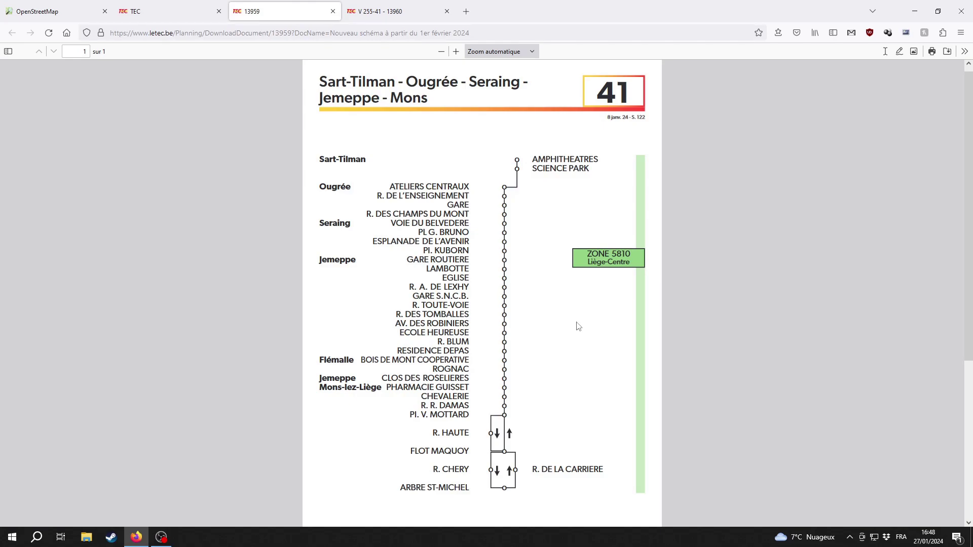
{"action": "key", "text": "ctrl+Tab"}
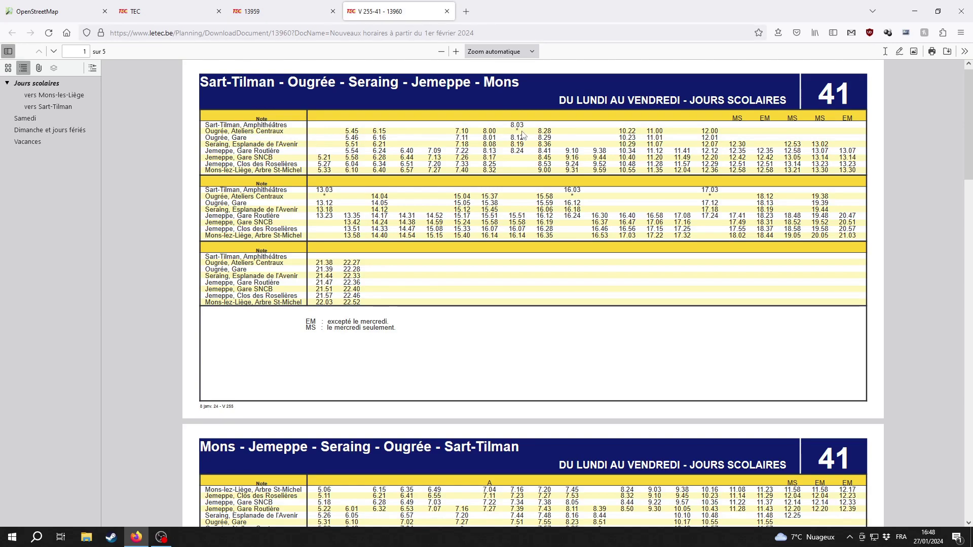
{"action": "left_click", "coordinate": [284, 11]}
{"action": "left_click", "coordinate": [31, 11]}
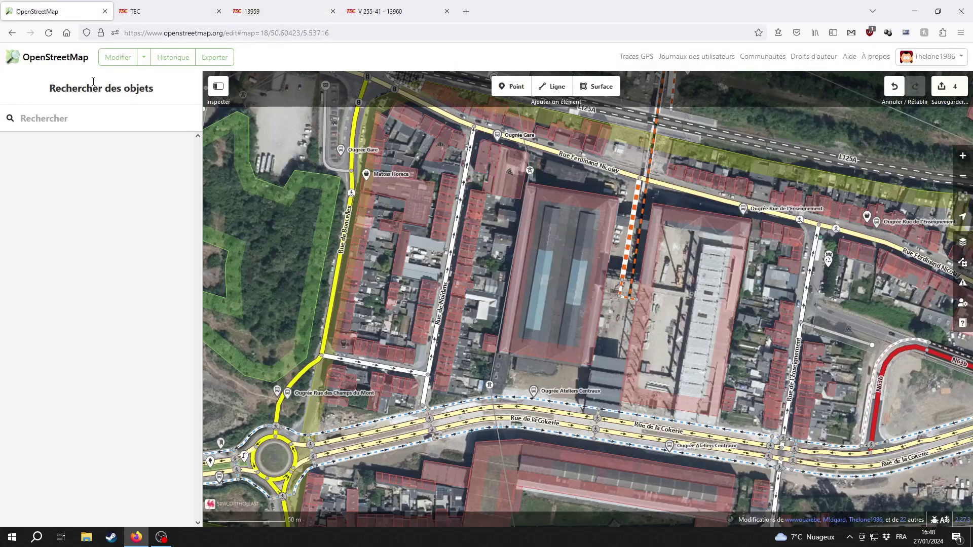
Open the OpenStreetMap map in a second browser tab and inspect the Ougrée Place des Hauts-Fourneaux stops near the N63 roundabout
{"action": "middle_click", "coordinate": [40, 57]}
{"action": "left_click", "coordinate": [158, 12]}
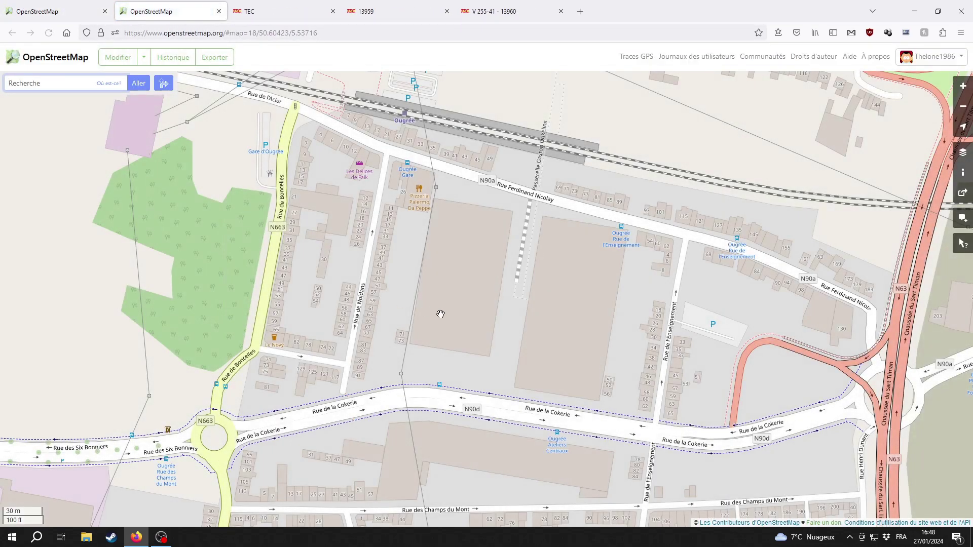
{"action": "left_click_drag", "start_coordinate": [732, 377], "coordinate": [501, 268]}
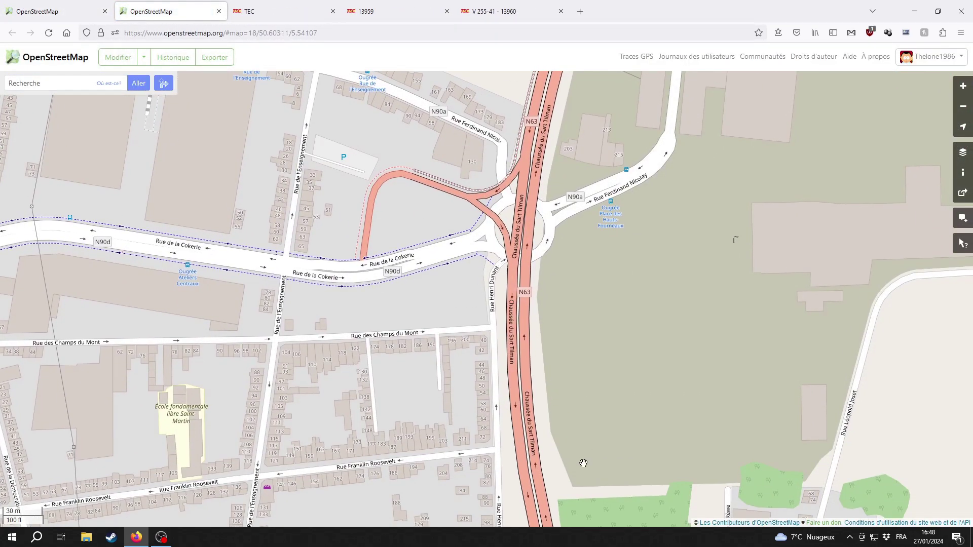
{"action": "left_click_drag", "start_coordinate": [579, 295], "coordinate": [542, 474]}
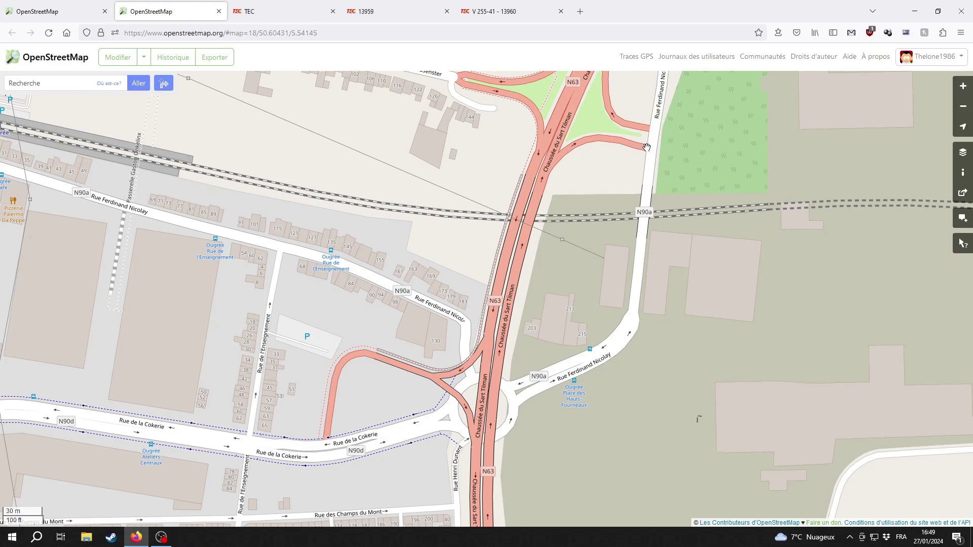
{"action": "left_click_drag", "start_coordinate": [636, 304], "coordinate": [631, 229]}
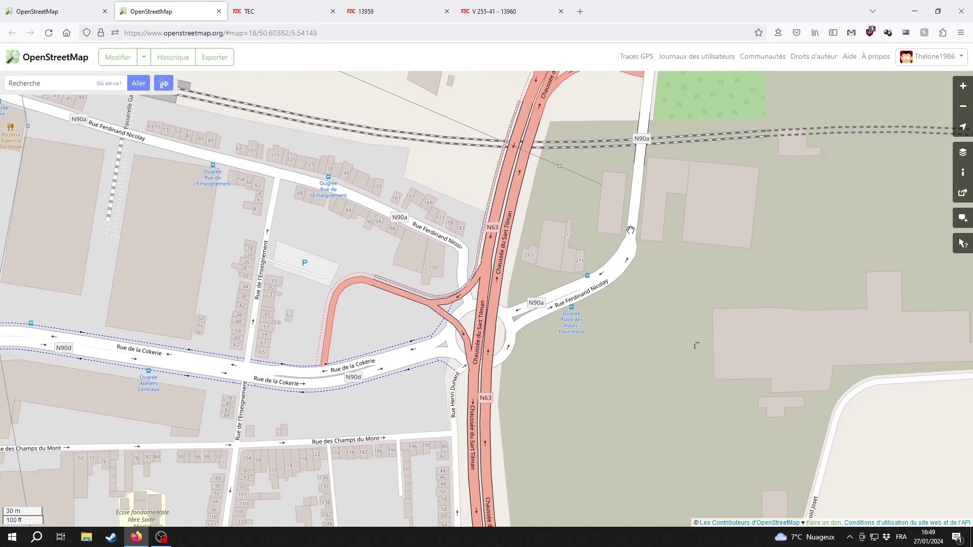
{"action": "scroll", "coordinate": [608, 252], "scroll_direction": "up", "scroll_amount": 1}
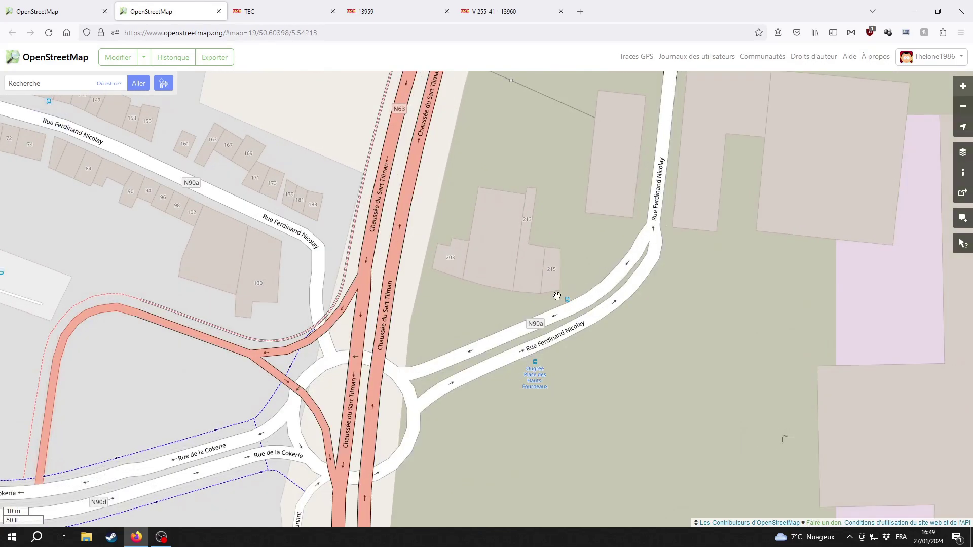
Show the following line 41 trip towards Mons on the TEC website and compare its Ougrée stops with the new route diagram
{"action": "left_click", "coordinate": [297, 11]}
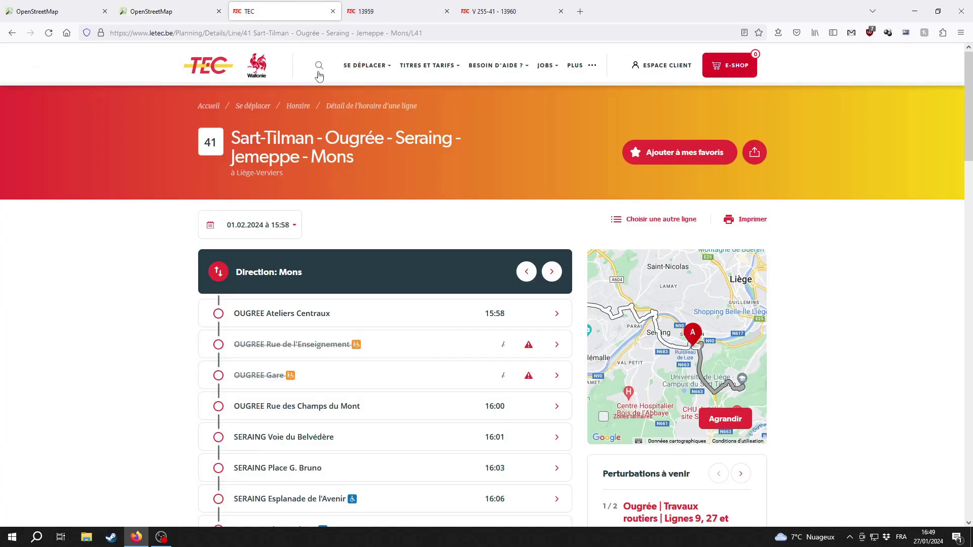
{"action": "left_click", "coordinate": [551, 271]}
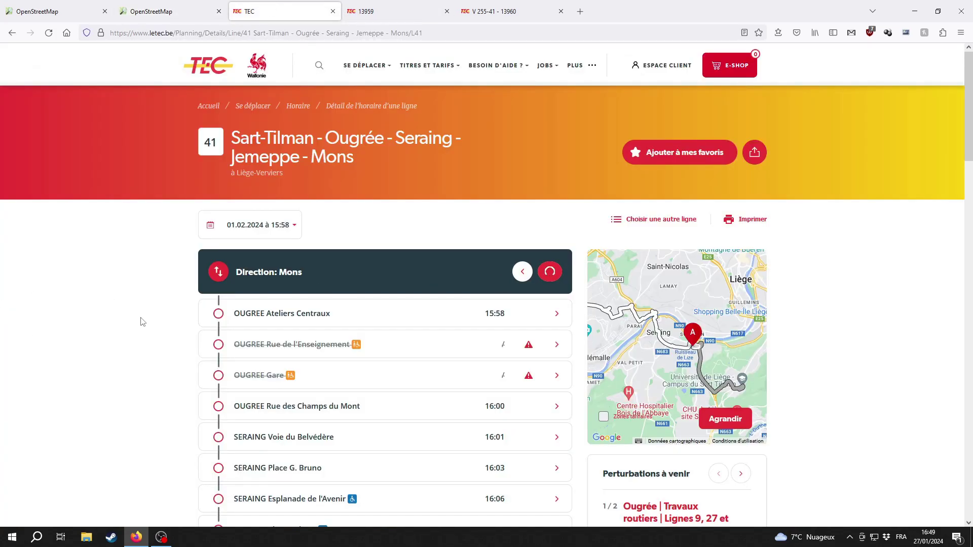
{"action": "scroll", "coordinate": [133, 327], "scroll_direction": "down", "scroll_amount": 1}
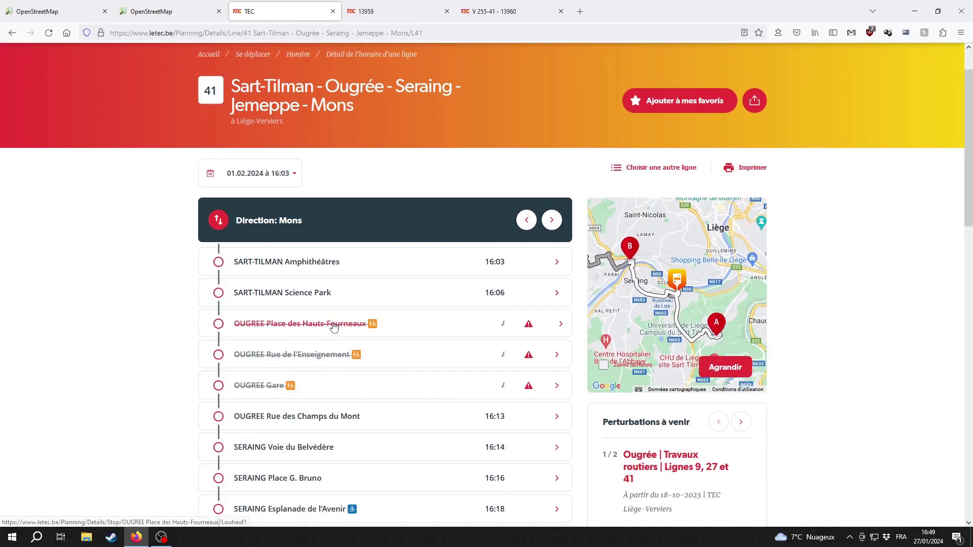
{"action": "left_click", "coordinate": [462, 4]}
{"action": "left_click", "coordinate": [451, 8]}
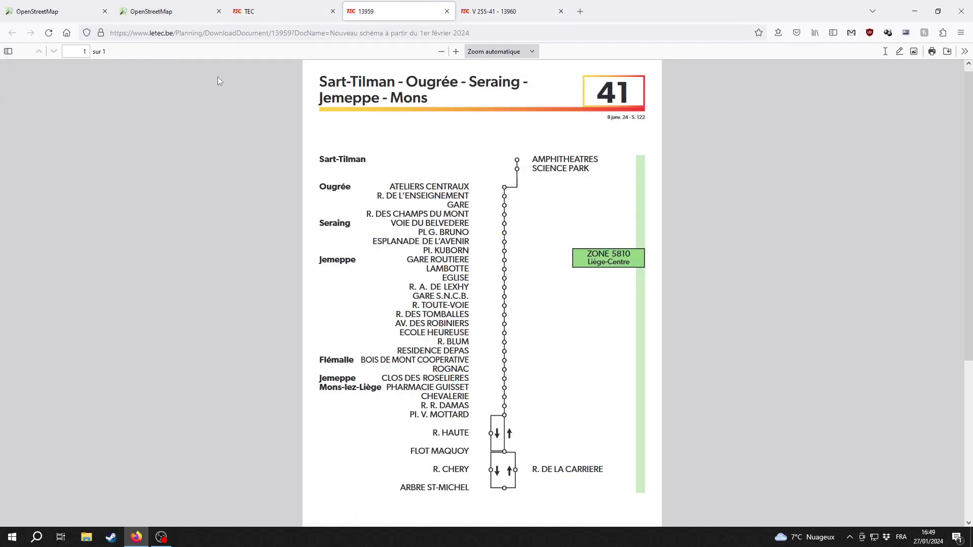
{"action": "left_click", "coordinate": [205, 10]}
{"action": "left_click", "coordinate": [286, 6]}
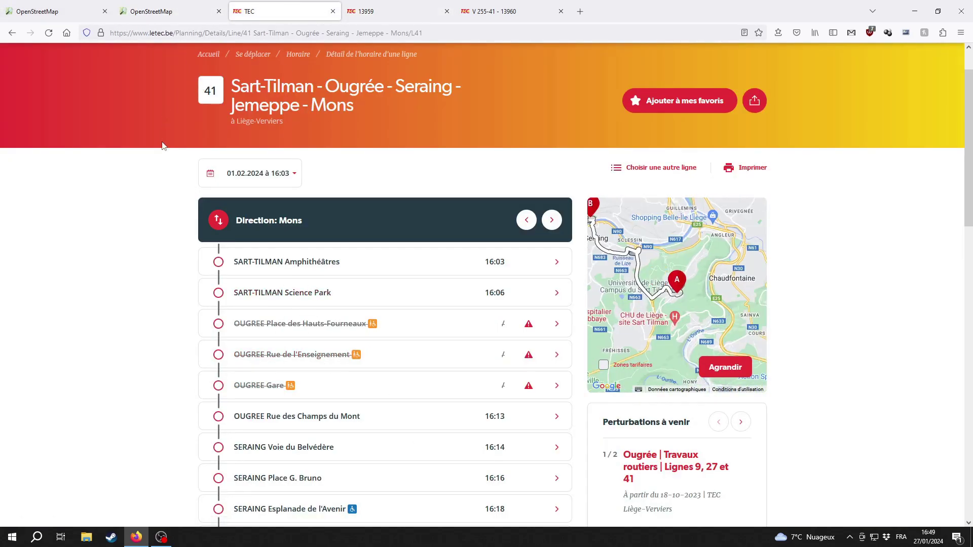
On the OpenStreetMap map, trace the old route from Place des Hauts-Fourneaux along Rue Ferdinand Nicolay to the Rue de Boncelles roundabout
{"action": "left_click", "coordinate": [172, 8]}
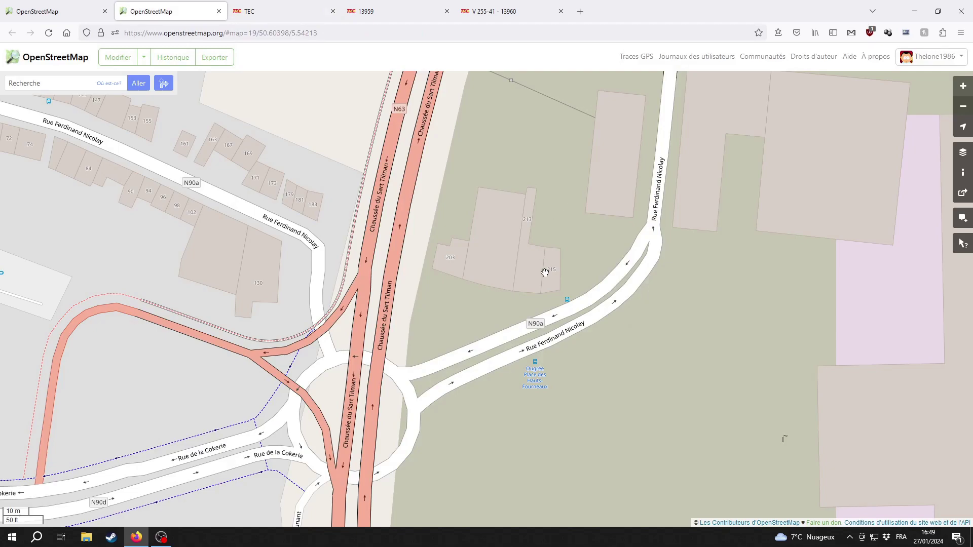
{"action": "left_click_drag", "start_coordinate": [482, 352], "coordinate": [653, 301]}
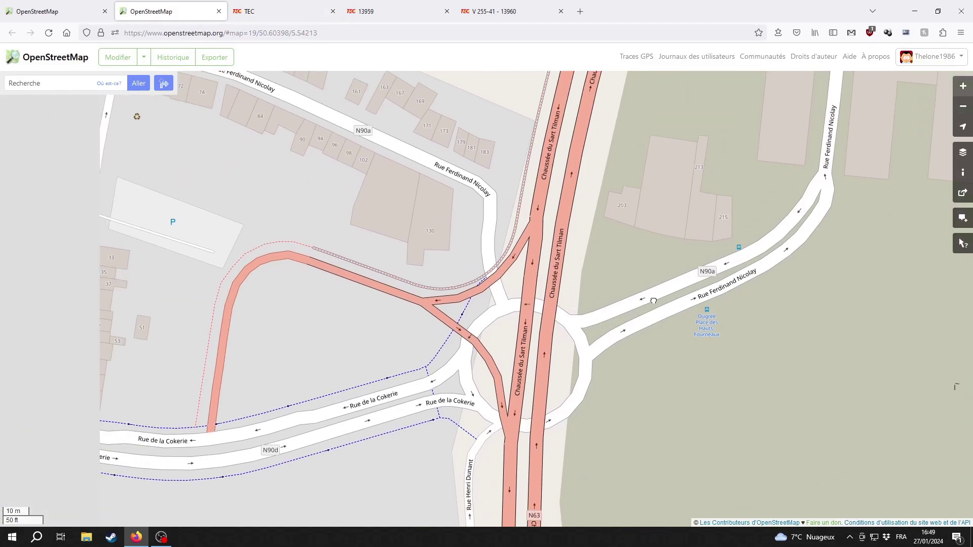
{"action": "left_click_drag", "start_coordinate": [477, 198], "coordinate": [607, 425]}
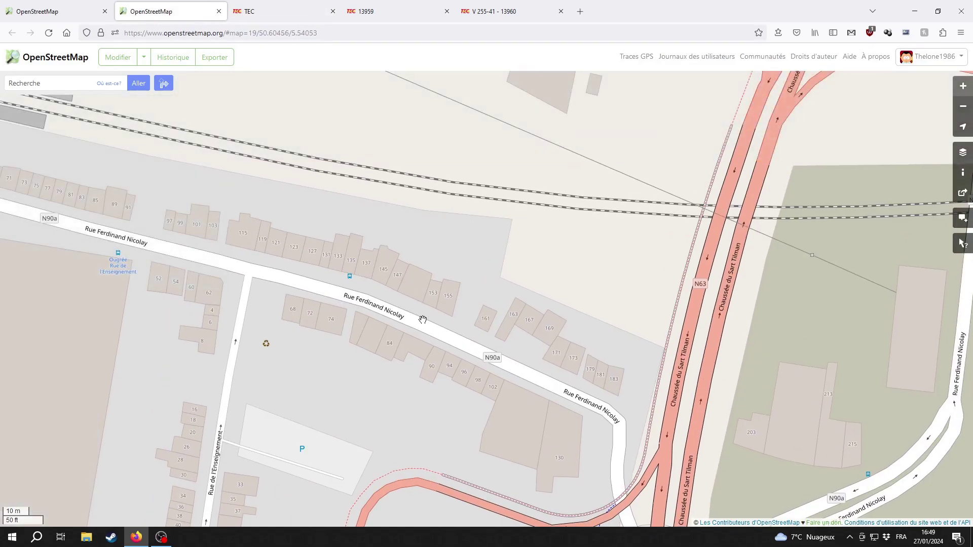
{"action": "left_click_drag", "start_coordinate": [350, 285], "coordinate": [486, 329]}
{"action": "left_click_drag", "start_coordinate": [379, 282], "coordinate": [659, 304]}
{"action": "left_click_drag", "start_coordinate": [288, 298], "coordinate": [495, 163]}
{"action": "left_click_drag", "start_coordinate": [254, 355], "coordinate": [589, 425]}
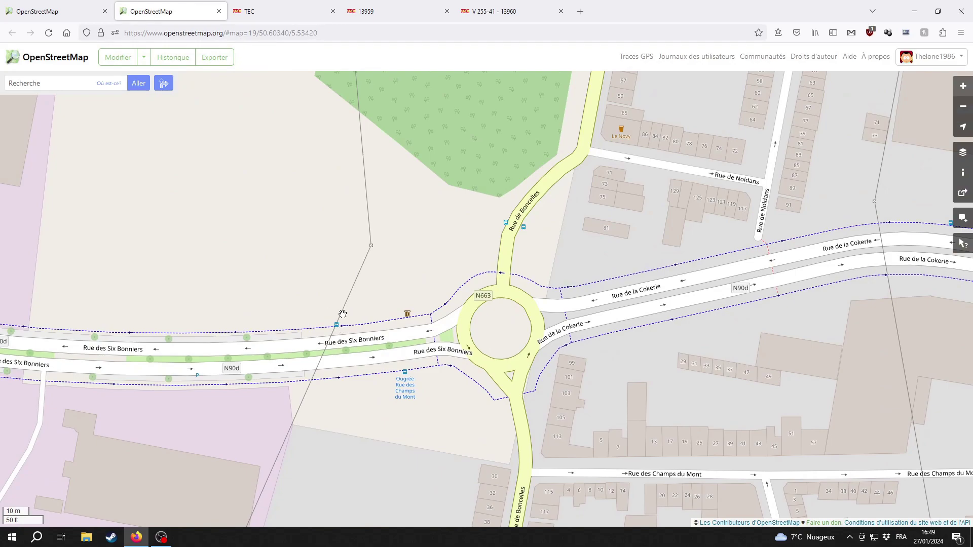
Examine Rue de la Cokerie between the Rue de Boncelles and N63 roundabouts, including the Ougrée Ateliers Centraux stops
{"action": "left_click_drag", "start_coordinate": [596, 345], "coordinate": [394, 383]}
{"action": "left_click_drag", "start_coordinate": [677, 339], "coordinate": [370, 386]}
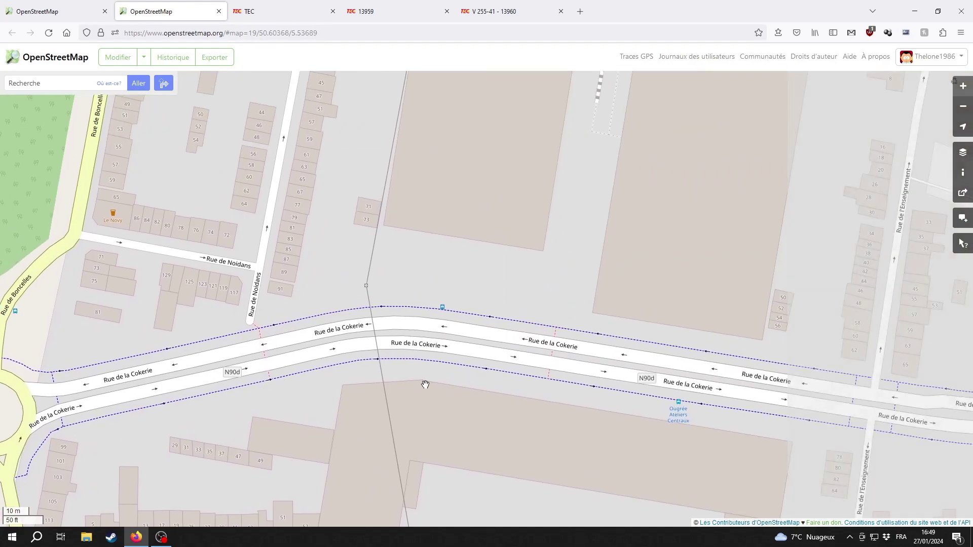
{"action": "left_click_drag", "start_coordinate": [752, 356], "coordinate": [558, 359]}
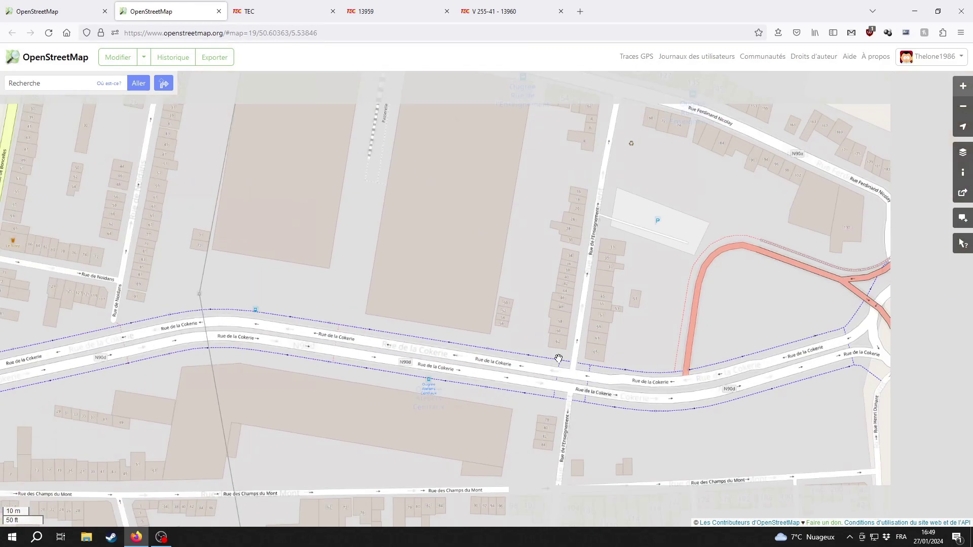
{"action": "scroll", "coordinate": [558, 359], "scroll_direction": "down", "scroll_amount": 1}
{"action": "left_click_drag", "start_coordinate": [856, 298], "coordinate": [633, 366]}
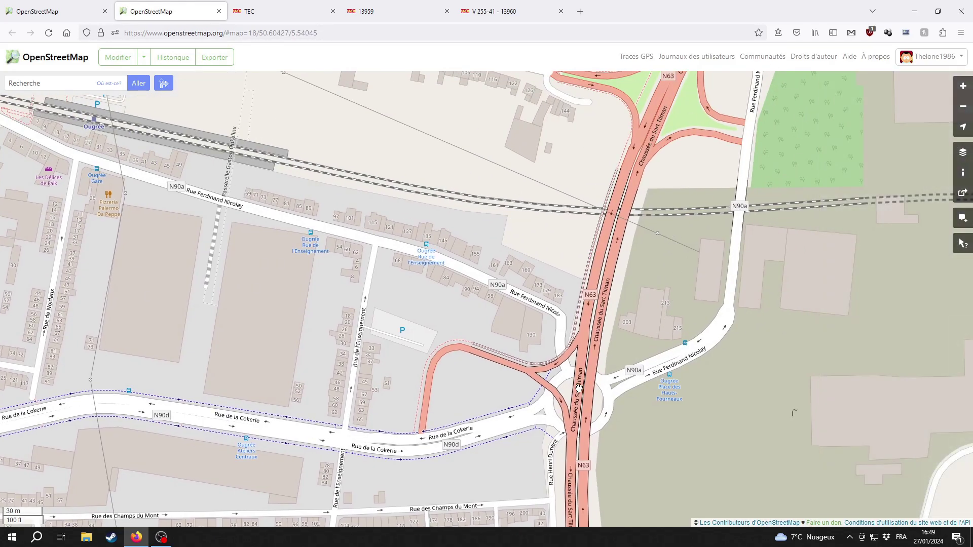
{"action": "left_click_drag", "start_coordinate": [530, 408], "coordinate": [862, 236]}
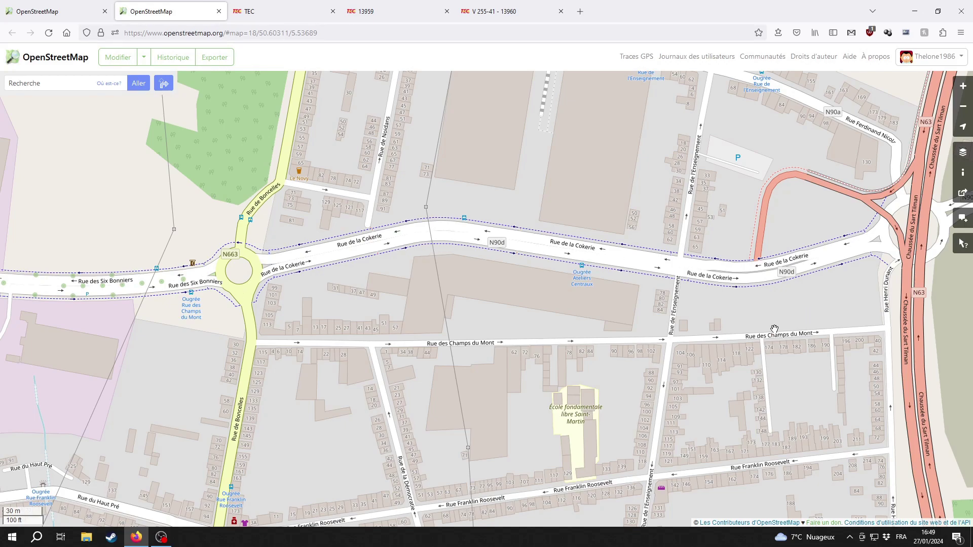
{"action": "left_click_drag", "start_coordinate": [562, 263], "coordinate": [450, 333]}
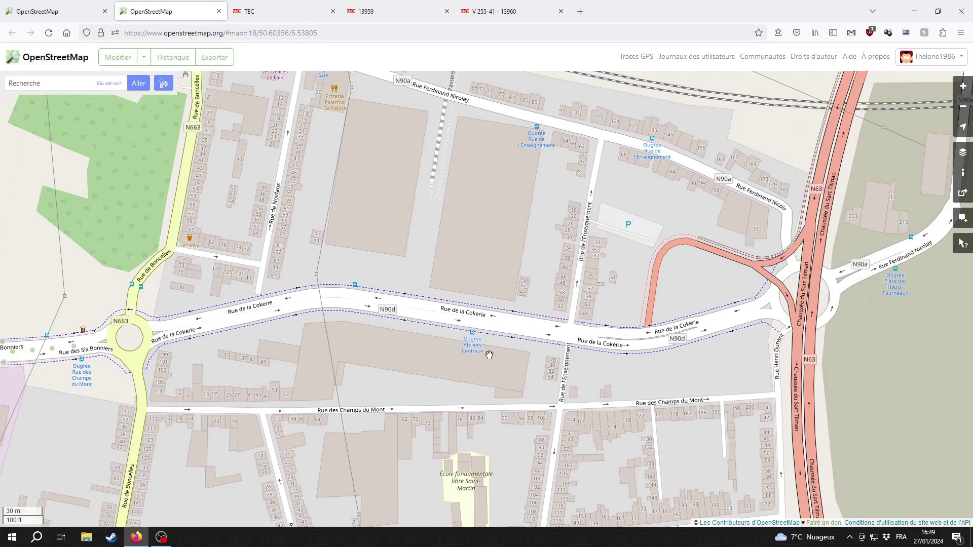
{"action": "left_click_drag", "start_coordinate": [592, 362], "coordinate": [444, 406]}
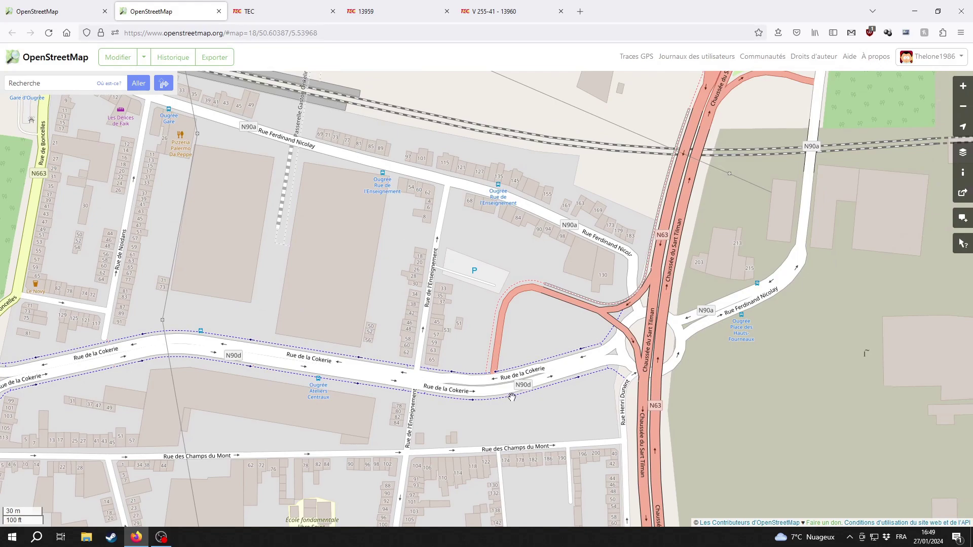
Recheck line 41's new route diagram, and switch back to the OpenStreetMap editor
{"action": "left_click", "coordinate": [513, 6]}
{"action": "left_click", "coordinate": [396, 11]}
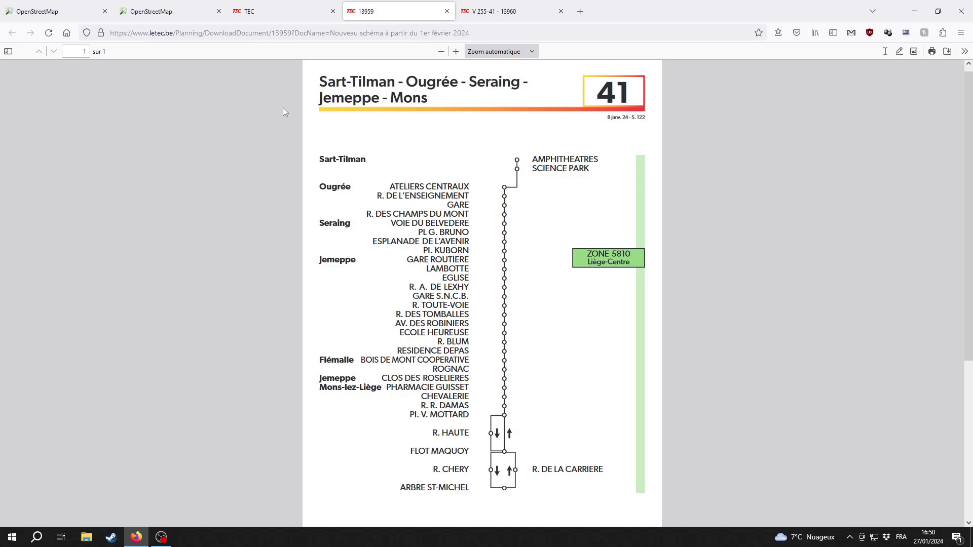
{"action": "left_click", "coordinate": [143, 9]}
{"action": "left_click", "coordinate": [94, 11]}
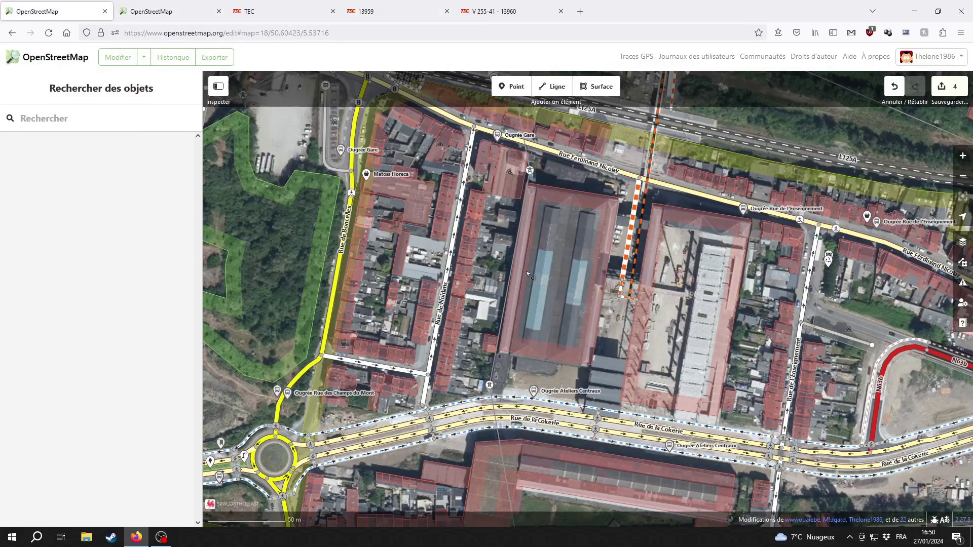
Select Rue Ferdinand Nicolay west of the N63 roundabout and open its Bus 41 relation starting from Mons-lez-Liège
{"action": "left_click_drag", "start_coordinate": [749, 328], "coordinate": [486, 285]}
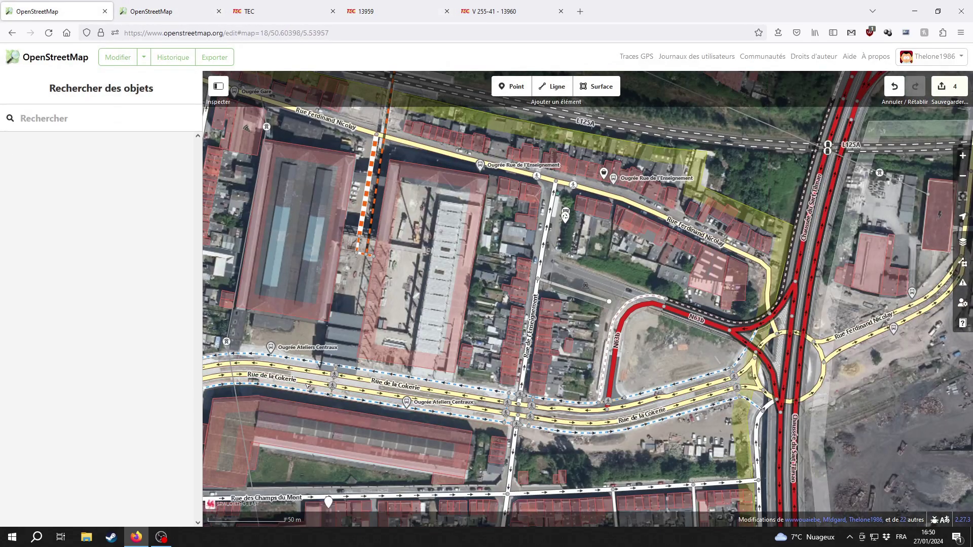
{"action": "left_click", "coordinate": [710, 239]}
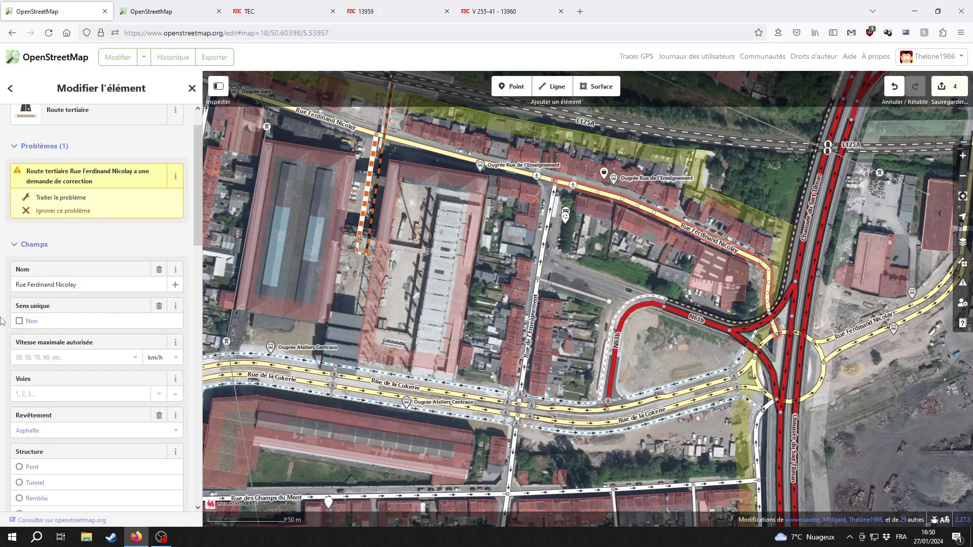
{"action": "scroll", "coordinate": [72, 389], "scroll_direction": "down", "scroll_amount": 10}
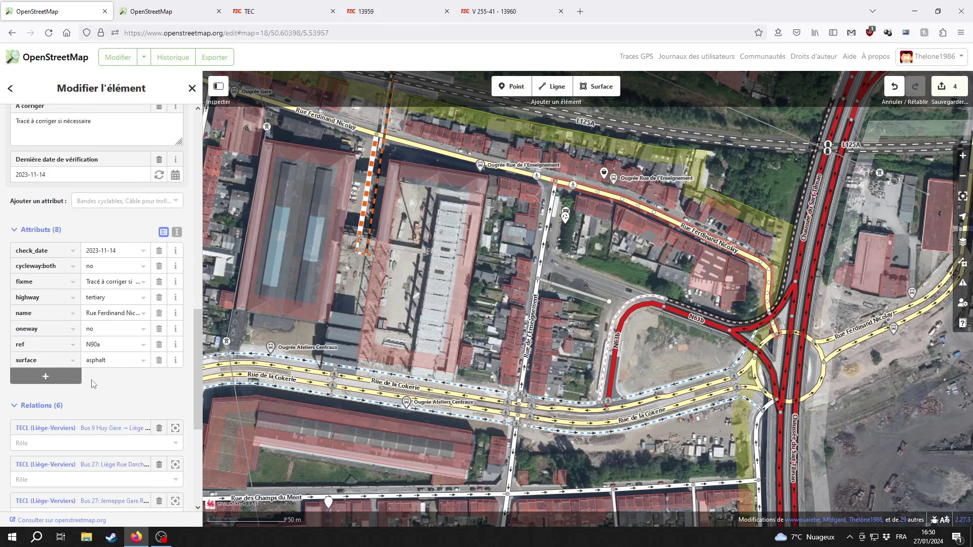
{"action": "scroll", "coordinate": [93, 384], "scroll_direction": "down", "scroll_amount": 3}
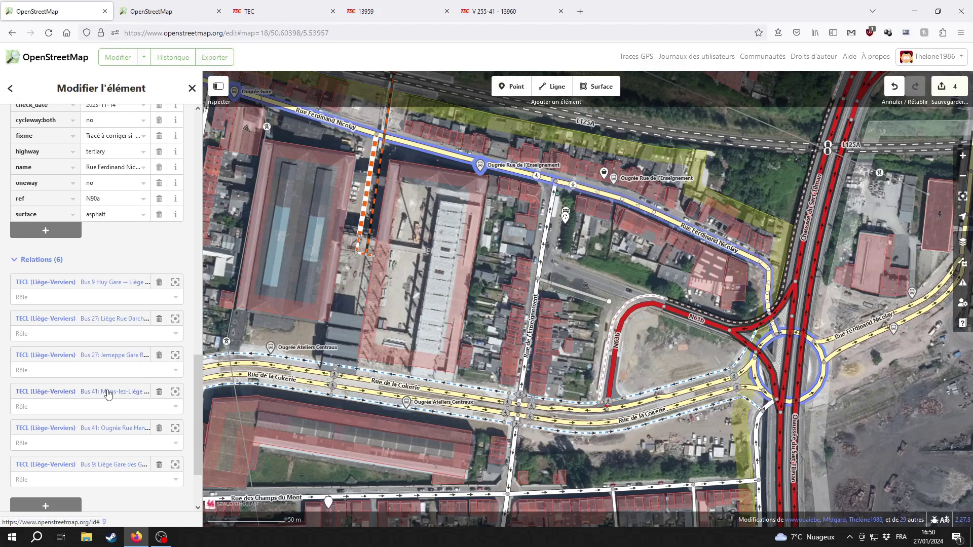
{"action": "left_click", "coordinate": [107, 391]}
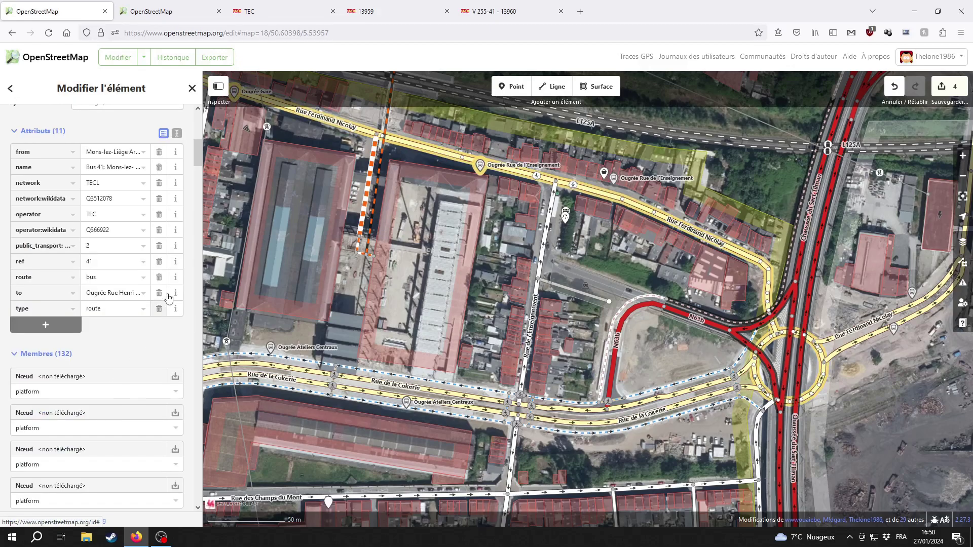
Change the Bus 41 relation's destination to Ougrée Ateliers Centraux in both its name and its Vers value
{"action": "scroll", "coordinate": [105, 253], "scroll_direction": "up", "scroll_amount": 7}
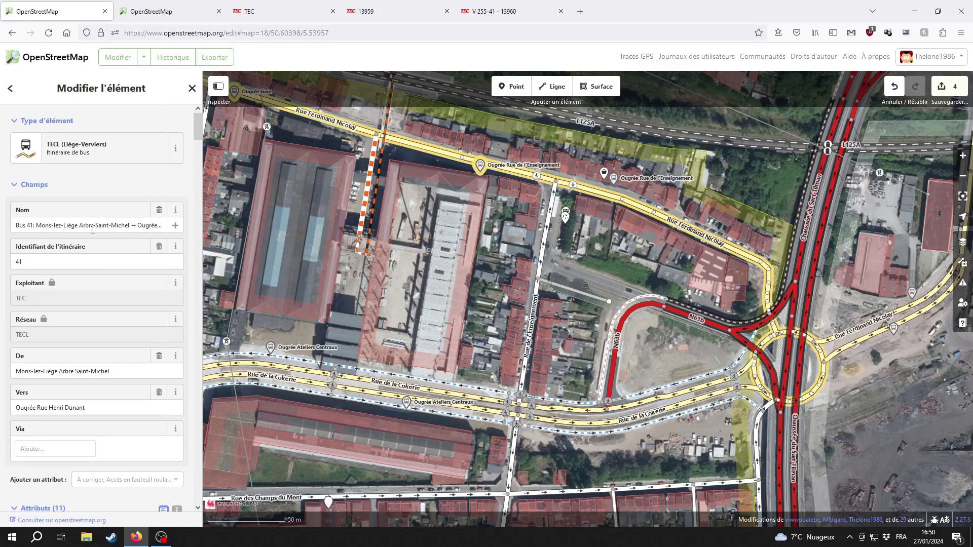
{"action": "left_click_drag", "start_coordinate": [128, 225], "coordinate": [179, 224]}
{"action": "left_click", "coordinate": [139, 226]}
{"action": "double_click", "coordinate": [129, 226]}
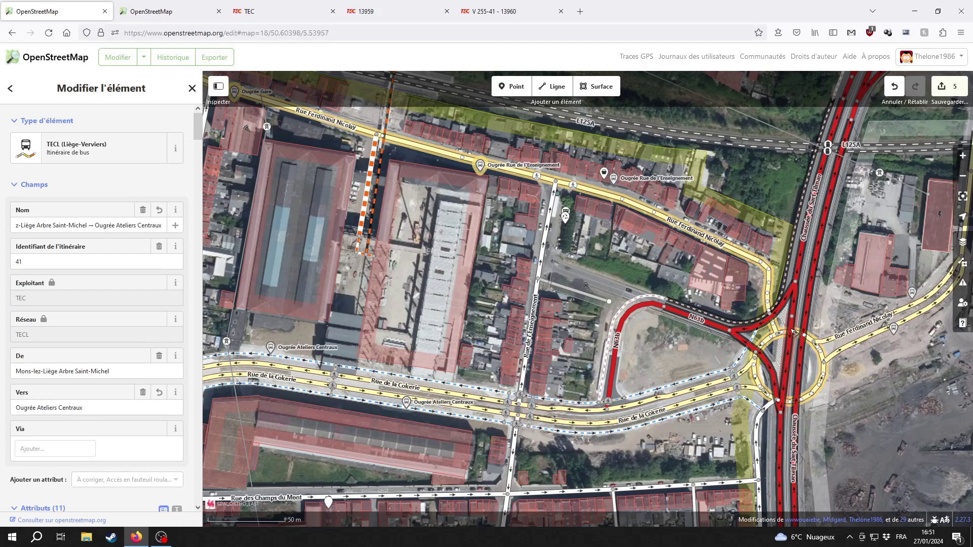
Remove the four sections of the N63 roundabout from the Bus 41 relation starting from Mons-lez-Liège
{"action": "left_click_drag", "start_coordinate": [886, 414], "coordinate": [747, 435]}
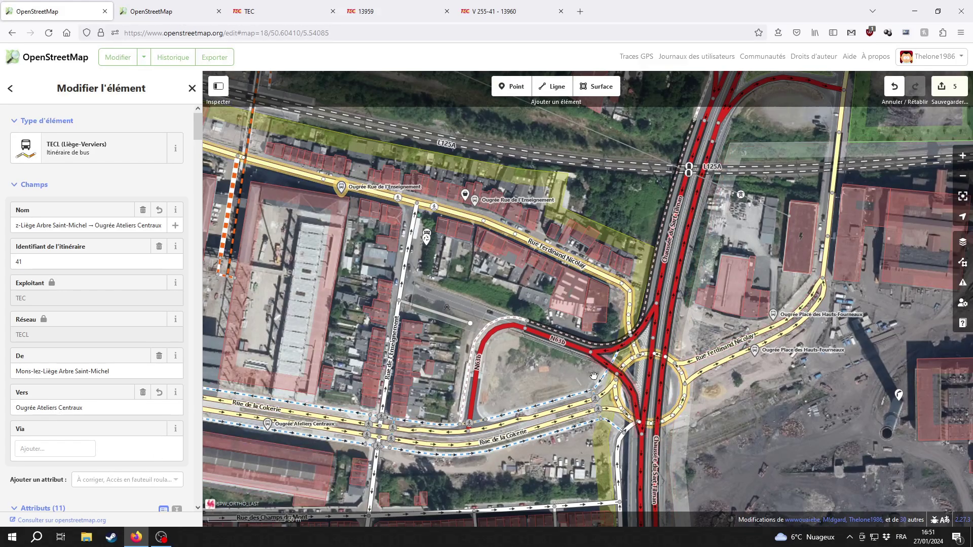
{"action": "scroll", "coordinate": [667, 389], "scroll_direction": "up", "scroll_amount": 2}
{"action": "scroll", "coordinate": [669, 376], "scroll_direction": "up", "scroll_amount": 3}
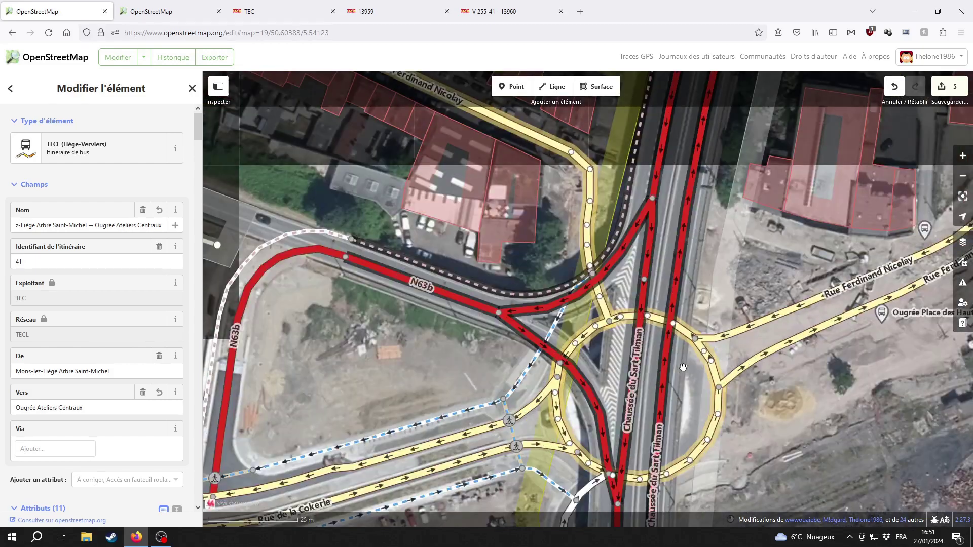
{"action": "left_click", "coordinate": [682, 331]}
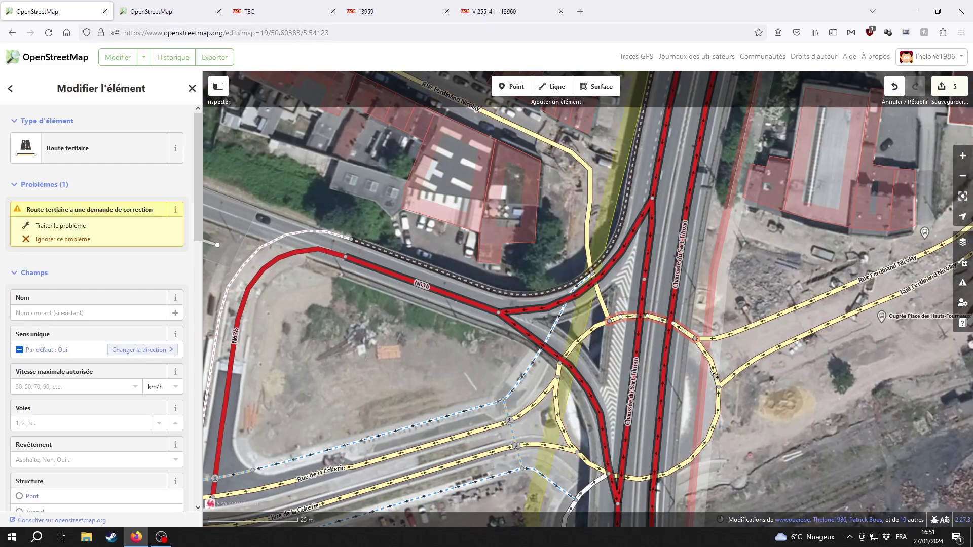
{"action": "left_click", "coordinate": [720, 405], "text": "shift"}
{"action": "left_click", "coordinate": [592, 488], "text": "shift"}
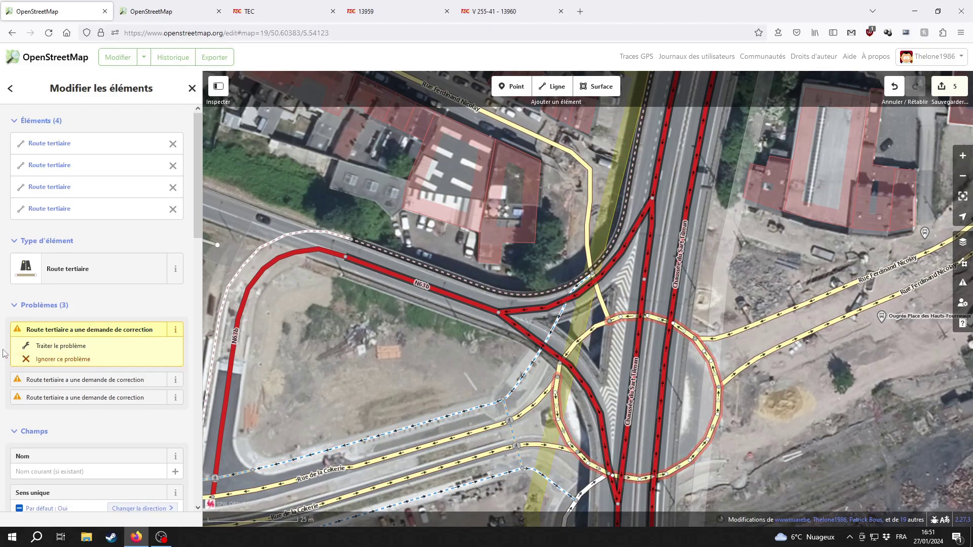
{"action": "scroll", "coordinate": [17, 340], "scroll_direction": "down", "scroll_amount": 10}
{"action": "scroll", "coordinate": [17, 340], "scroll_direction": "down", "scroll_amount": 6}
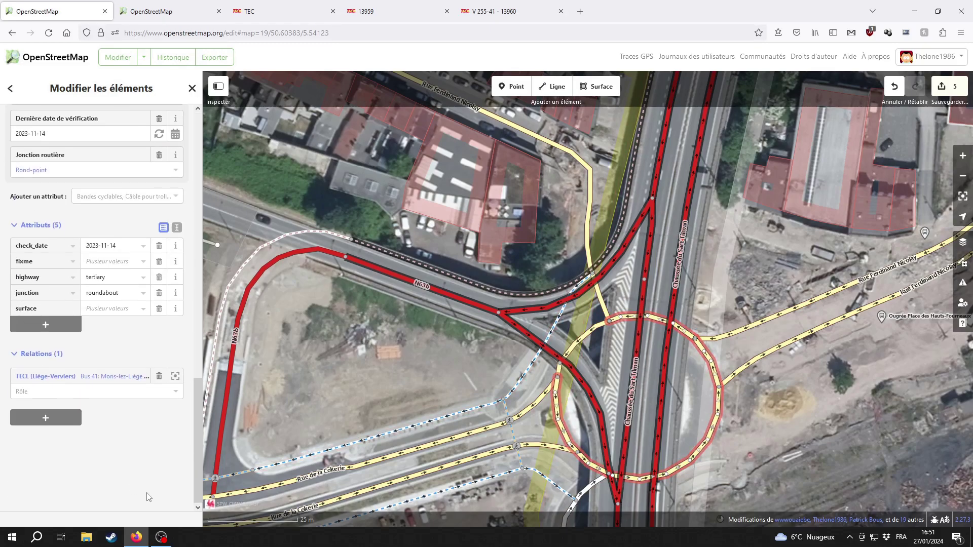
{"action": "left_click", "coordinate": [162, 377]}
{"action": "left_click", "coordinate": [391, 384]}
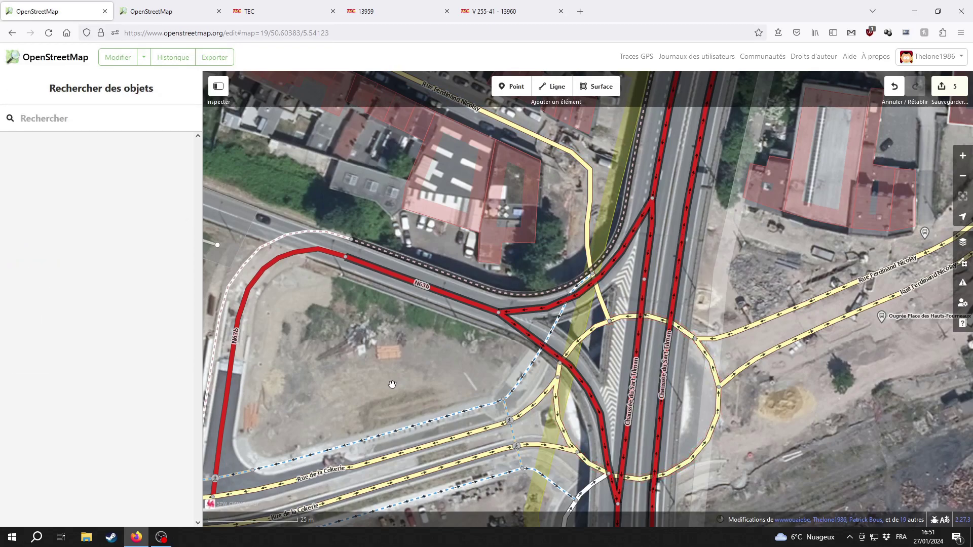
Add a bus stopping position on Rue de la Cokerie's southern carriageway, beside the southern Ougrée Ateliers Centraux stop
{"action": "left_click_drag", "start_coordinate": [390, 384], "coordinate": [545, 316]}
{"action": "left_click", "coordinate": [691, 337]}
{"action": "left_click_drag", "start_coordinate": [427, 427], "coordinate": [672, 321]}
{"action": "left_click_drag", "start_coordinate": [254, 358], "coordinate": [538, 363]}
{"action": "scroll", "coordinate": [284, 268], "scroll_direction": "up", "scroll_amount": 3}
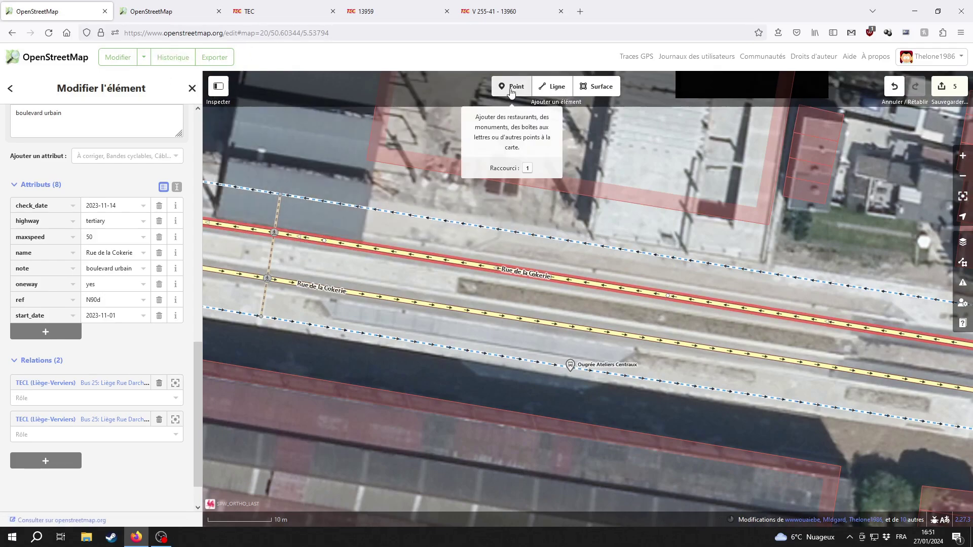
{"action": "left_click", "coordinate": [512, 86]}
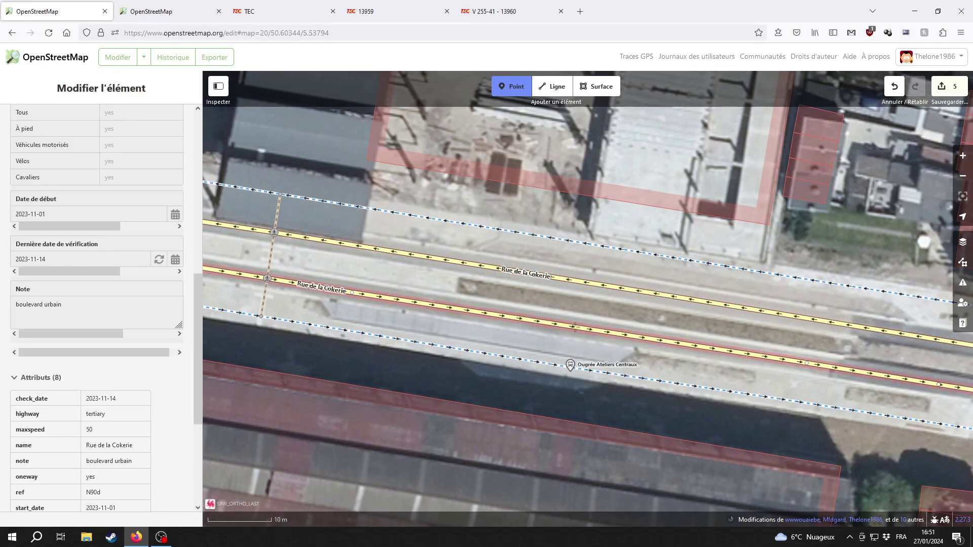
{"action": "left_click", "coordinate": [575, 326]}
{"action": "left_click", "coordinate": [76, 158]}
{"action": "scroll", "coordinate": [89, 287], "scroll_direction": "up", "scroll_amount": 5}
Split Rue de la Cokerie's southern carriageway at the new bus stopping position
{"action": "left_click", "coordinate": [568, 330]}
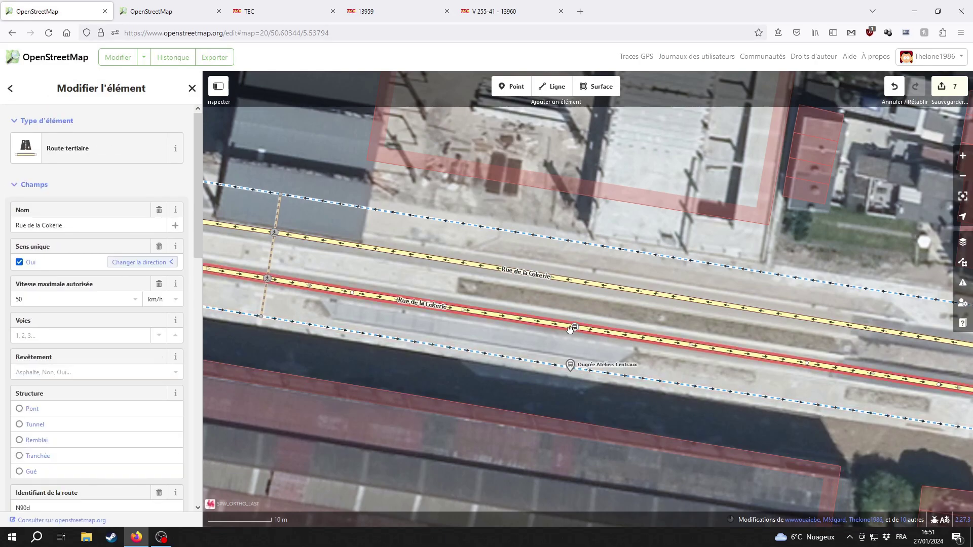
{"action": "left_click", "coordinate": [574, 328], "text": "shift"}
{"action": "right_click", "coordinate": [574, 328]}
{"action": "left_click", "coordinate": [588, 441]}
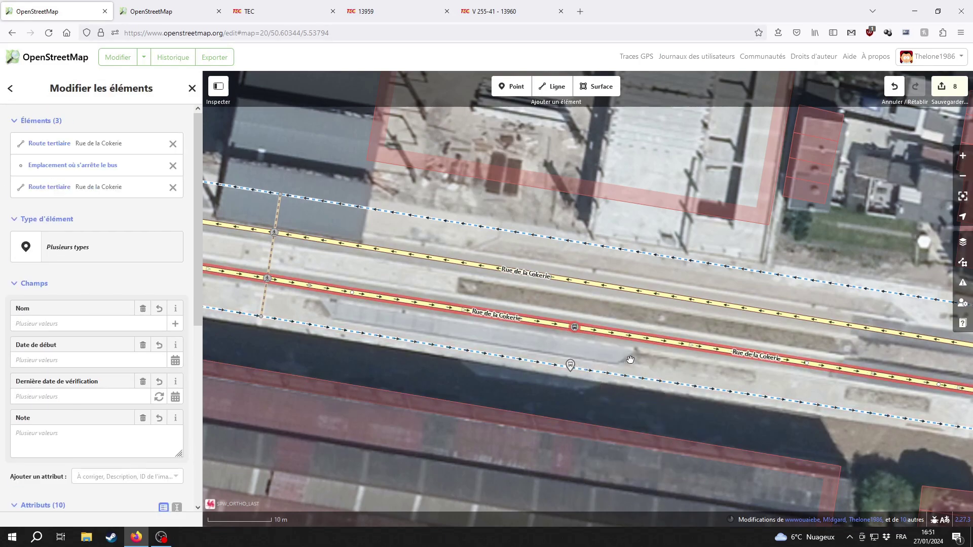
{"action": "left_click", "coordinate": [630, 360]}
{"action": "scroll", "coordinate": [603, 363], "scroll_direction": "down", "scroll_amount": 5}
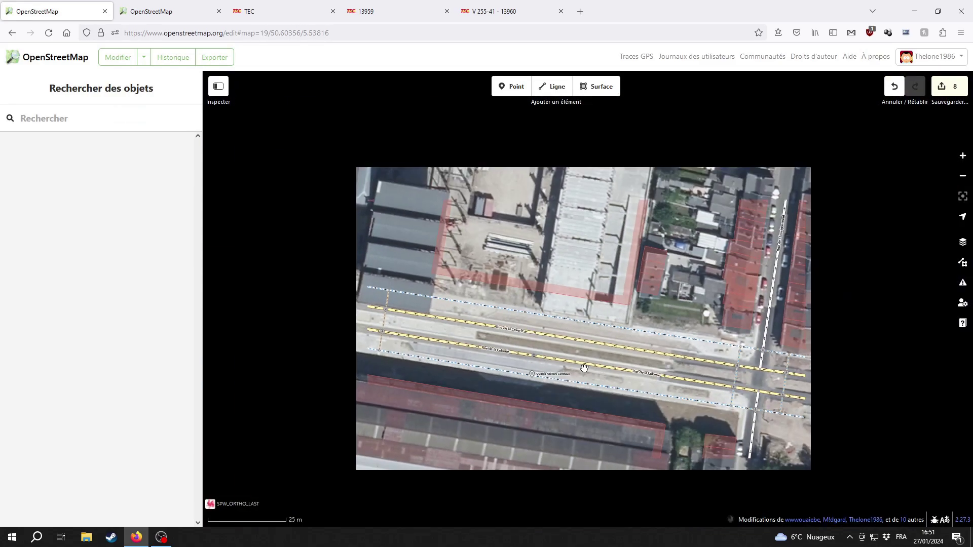
{"action": "scroll", "coordinate": [584, 369], "scroll_direction": "down", "scroll_amount": 5}
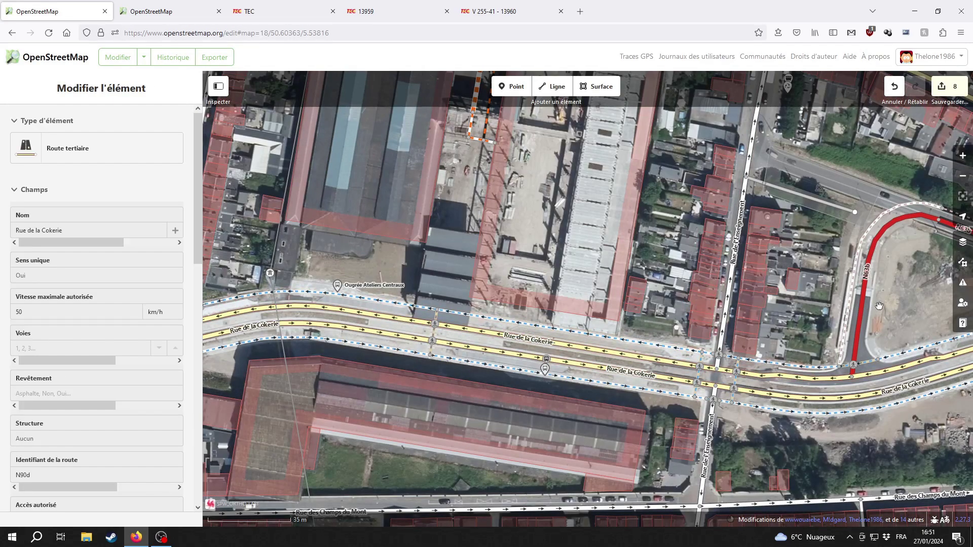
Select the Ougrée Ateliers Centraux stop on the north side of Rue de la Cokerie
{"action": "left_click_drag", "start_coordinate": [879, 306], "coordinate": [569, 348]}
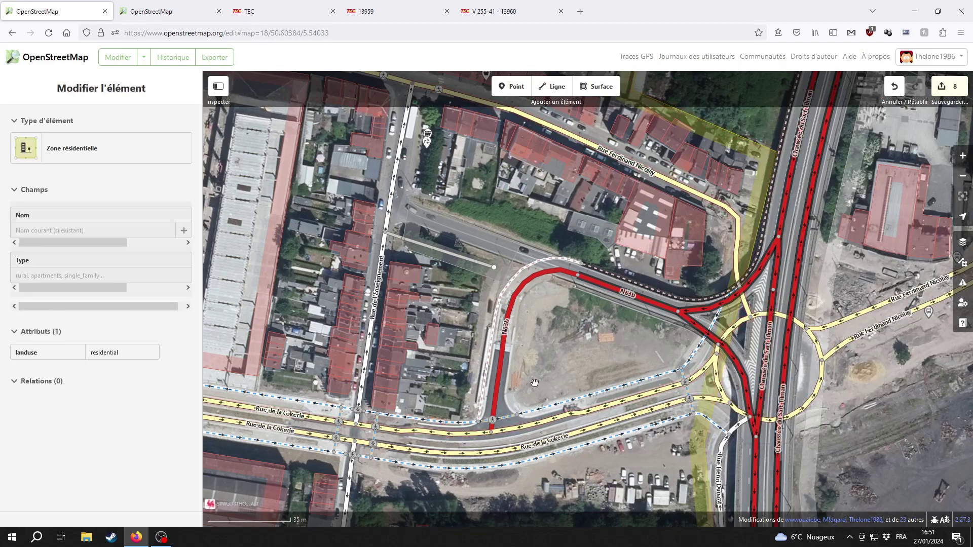
{"action": "left_click_drag", "start_coordinate": [534, 383], "coordinate": [779, 319]}
{"action": "left_click_drag", "start_coordinate": [417, 334], "coordinate": [701, 379]}
{"action": "left_click", "coordinate": [505, 323]}
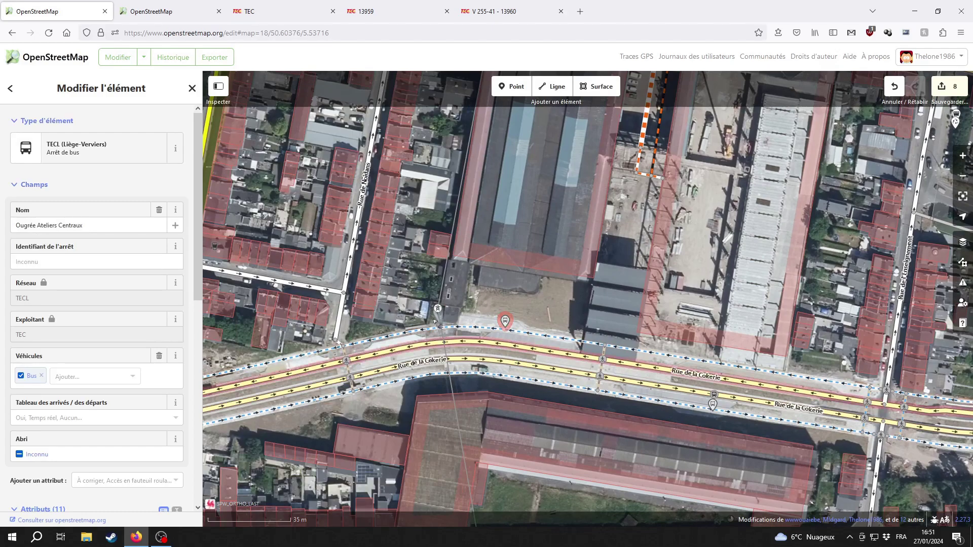
{"action": "left_click", "coordinate": [541, 314]}
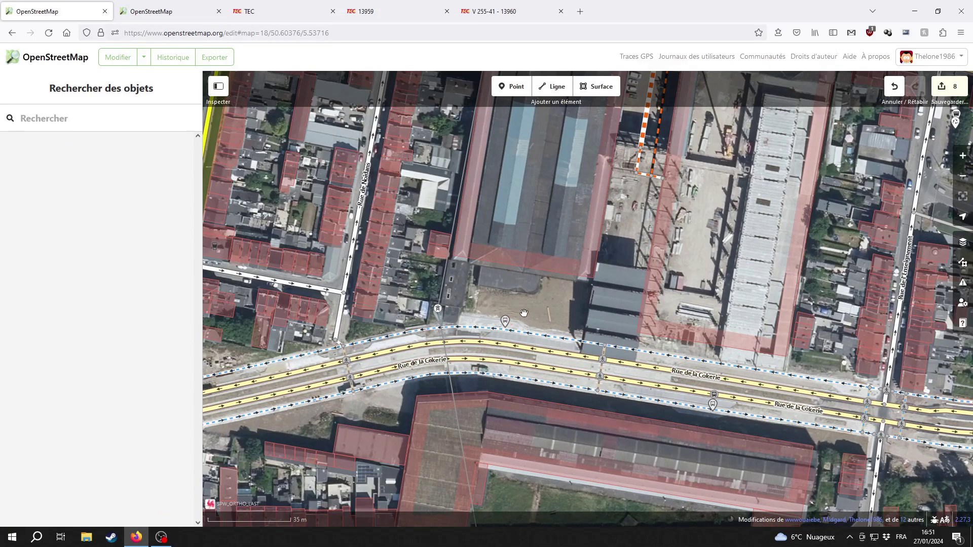
{"action": "left_click", "coordinate": [504, 322]}
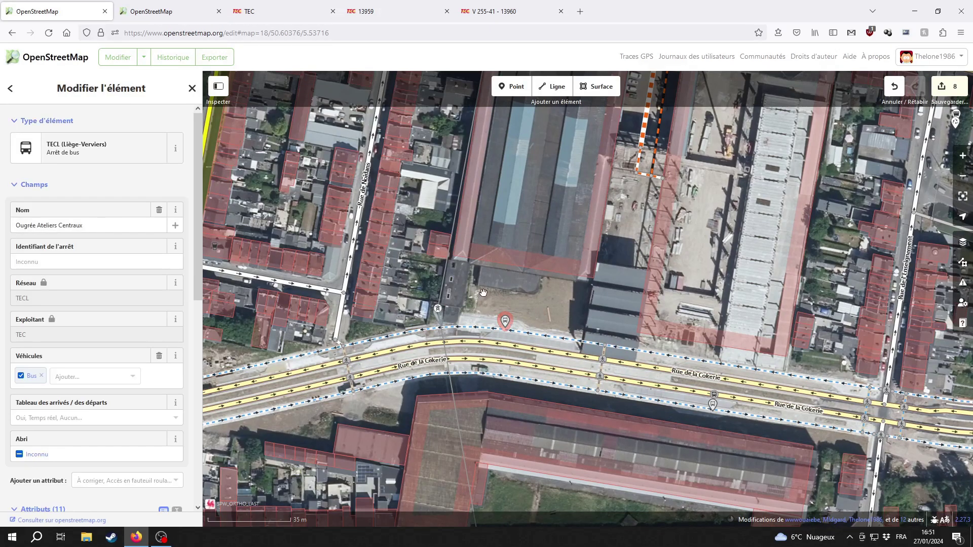
Switch to the TEC line 41 timetable and examine the final stops towards Ougrée, including both Ougrée Ateliers Centraux entries
{"action": "key", "text": "ctrl+3"}
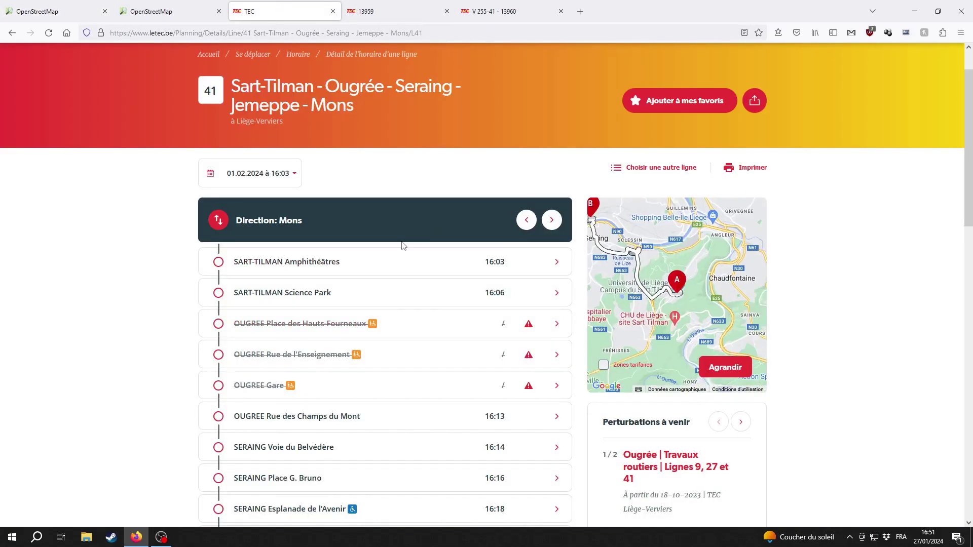
{"action": "left_click", "coordinate": [525, 221]}
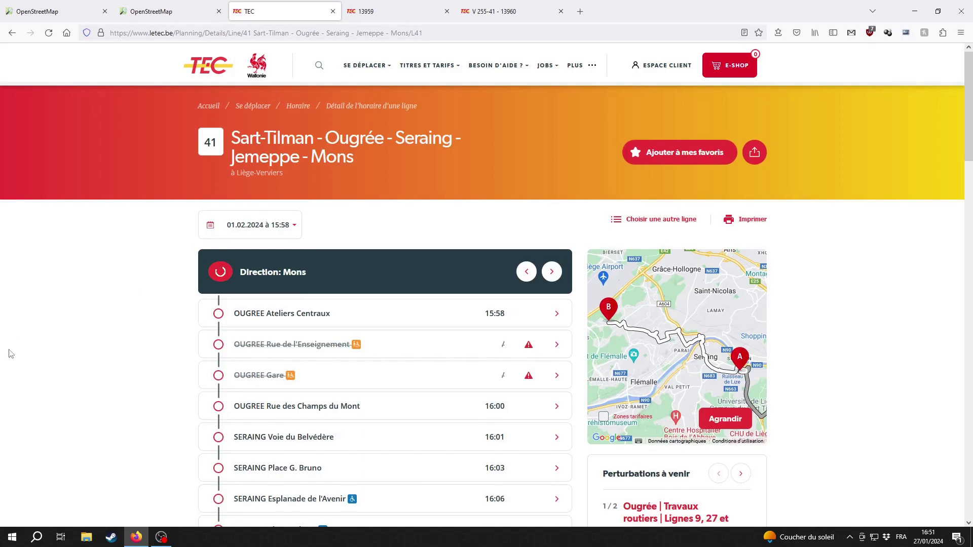
{"action": "scroll", "coordinate": [30, 357], "scroll_direction": "down", "scroll_amount": 10}
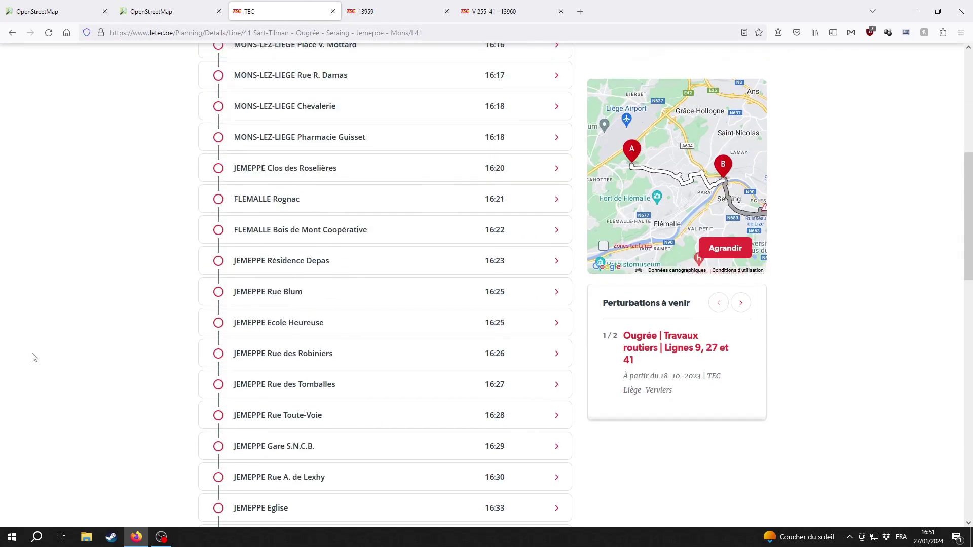
{"action": "scroll", "coordinate": [34, 357], "scroll_direction": "down", "scroll_amount": 4}
{"action": "scroll", "coordinate": [44, 330], "scroll_direction": "up", "scroll_amount": 15}
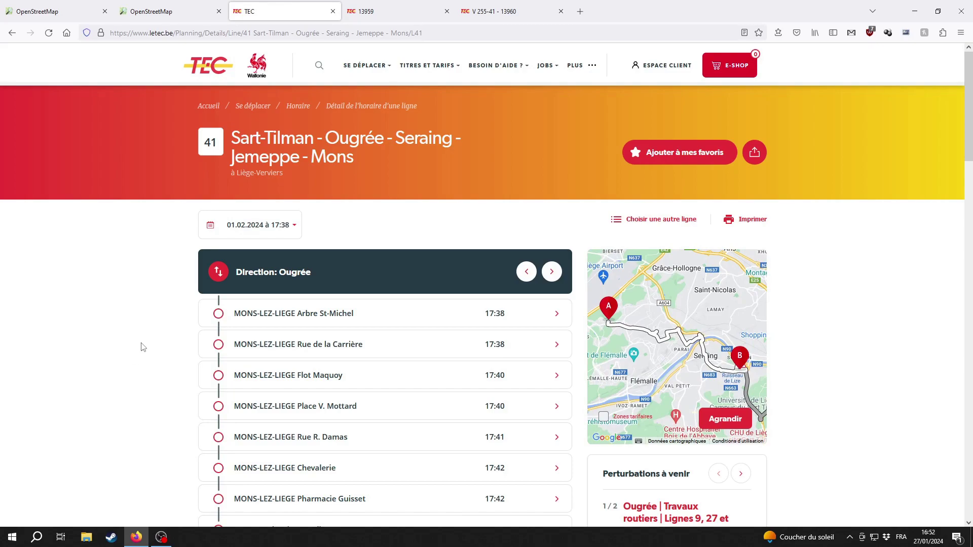
{"action": "scroll", "coordinate": [145, 352], "scroll_direction": "down", "scroll_amount": 4}
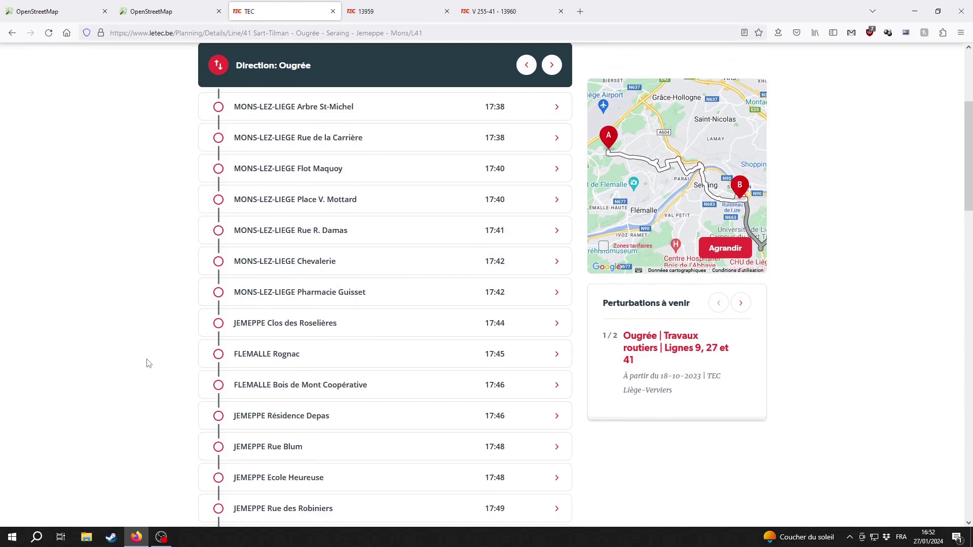
{"action": "scroll", "coordinate": [178, 284], "scroll_direction": "down", "scroll_amount": 10}
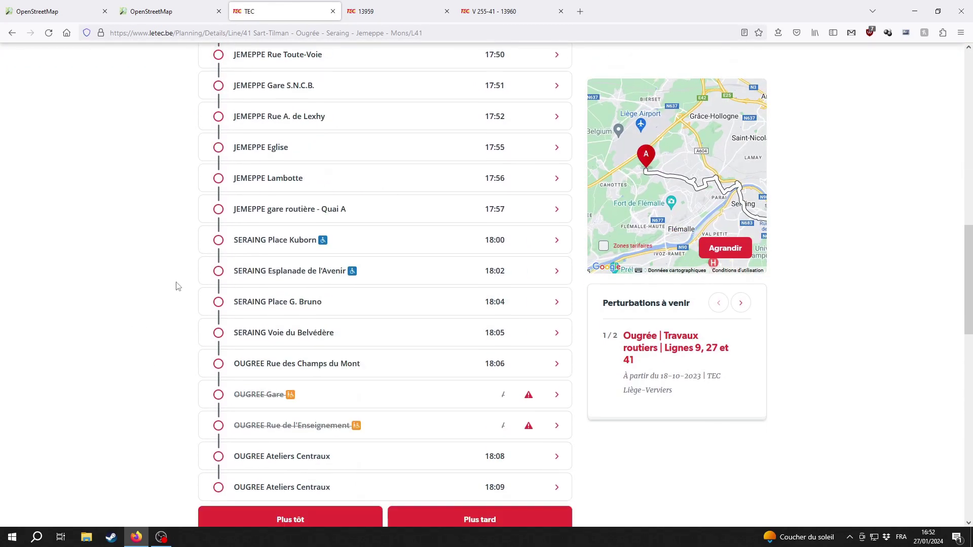
{"action": "scroll", "coordinate": [178, 287], "scroll_direction": "down", "scroll_amount": 3}
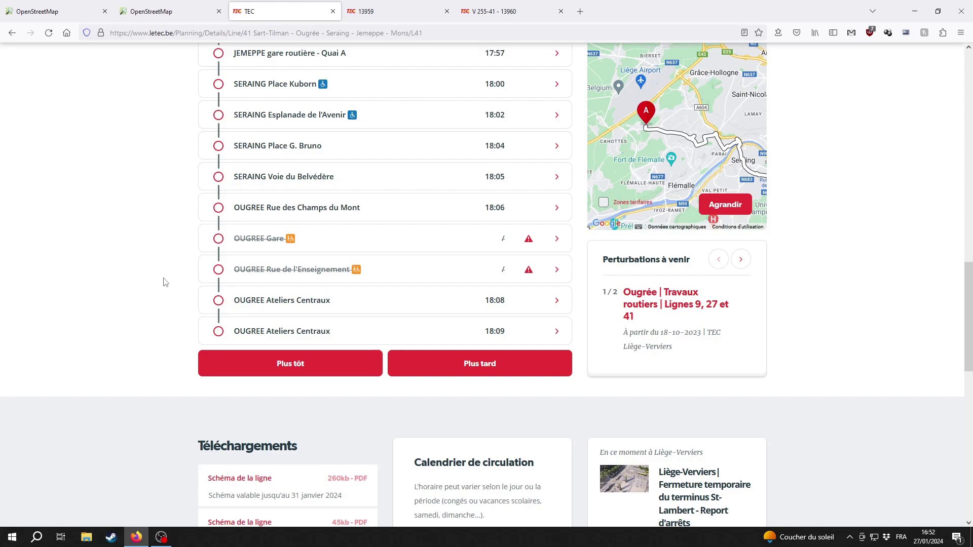
{"action": "mouse_move", "coordinate": [301, 245]}
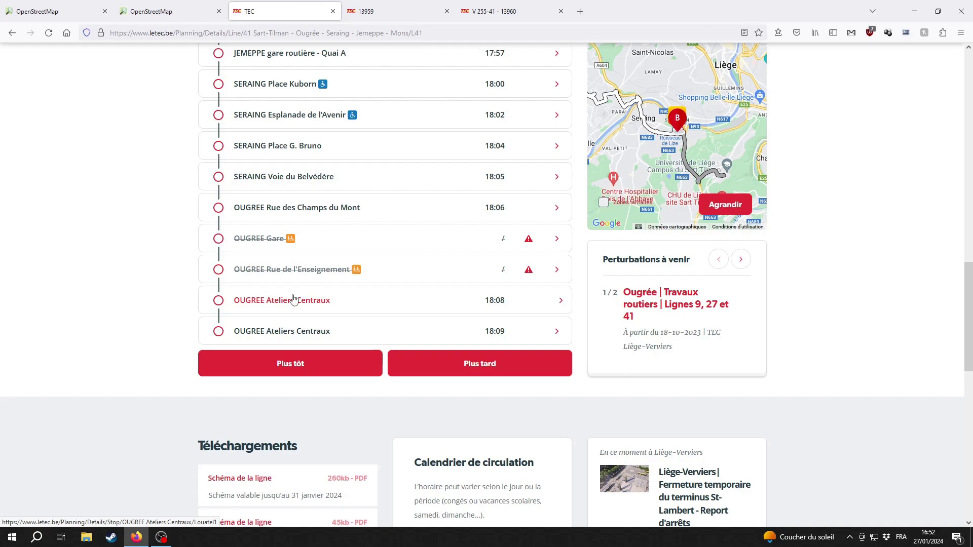
Compare the ref:TECL codes of the two mapped Ougrée Ateliers Centraux stops with the stop codes on the TEC site
{"action": "left_click", "coordinate": [65, 7]}
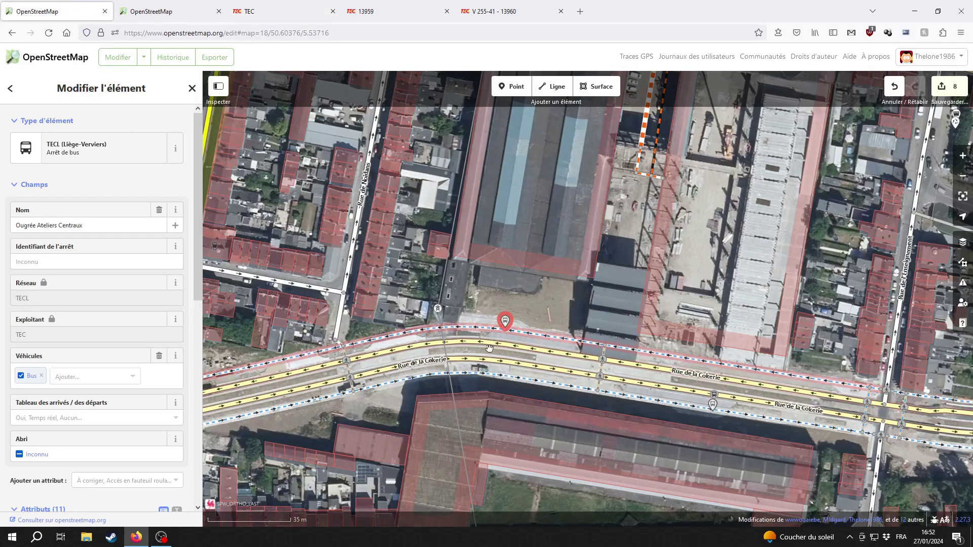
{"action": "scroll", "coordinate": [129, 426], "scroll_direction": "down", "scroll_amount": 5}
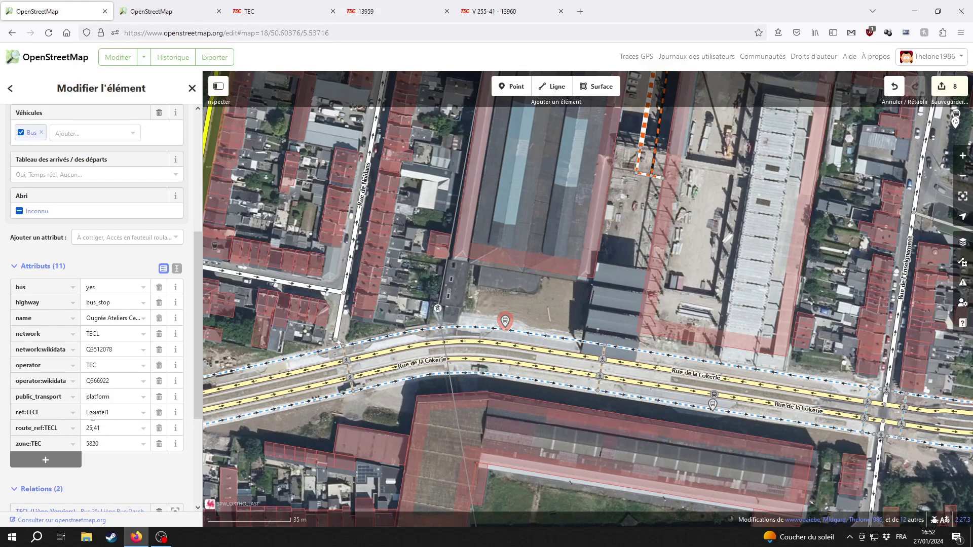
{"action": "left_click", "coordinate": [283, 10]}
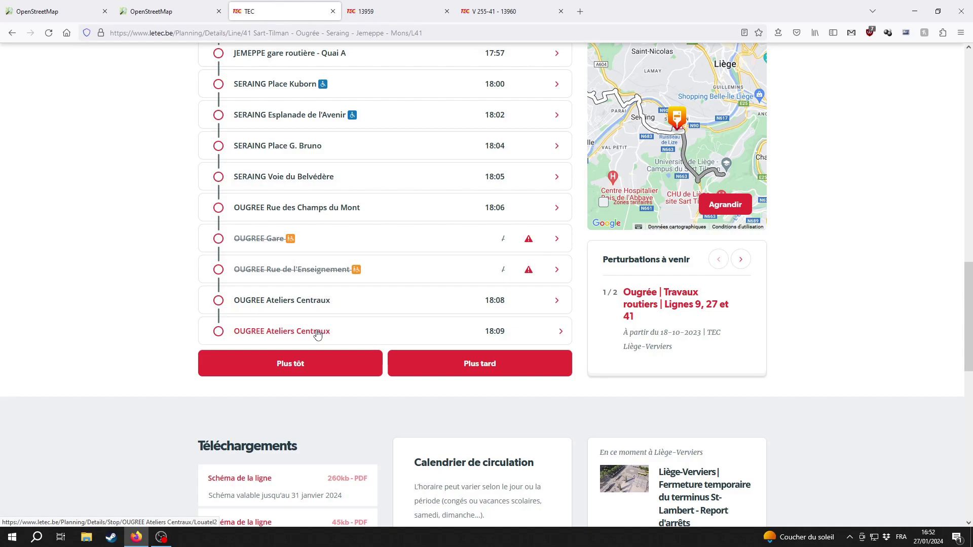
{"action": "left_click", "coordinate": [55, 12]}
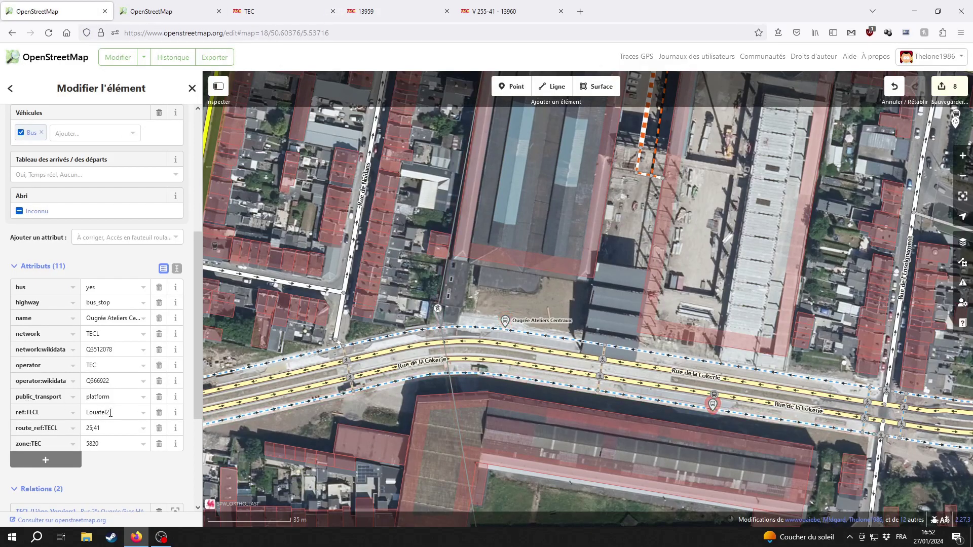
Add both carriageways of Rue de la Cokerie east of the Rue de Boncelles roundabout to the Bus 41 relation from Mons-lez-Liège
{"action": "left_click", "coordinate": [495, 387]}
{"action": "left_click_drag", "start_coordinate": [781, 451], "coordinate": [417, 427]}
{"action": "left_click_drag", "start_coordinate": [750, 428], "coordinate": [846, 436]}
{"action": "left_click", "coordinate": [573, 399]}
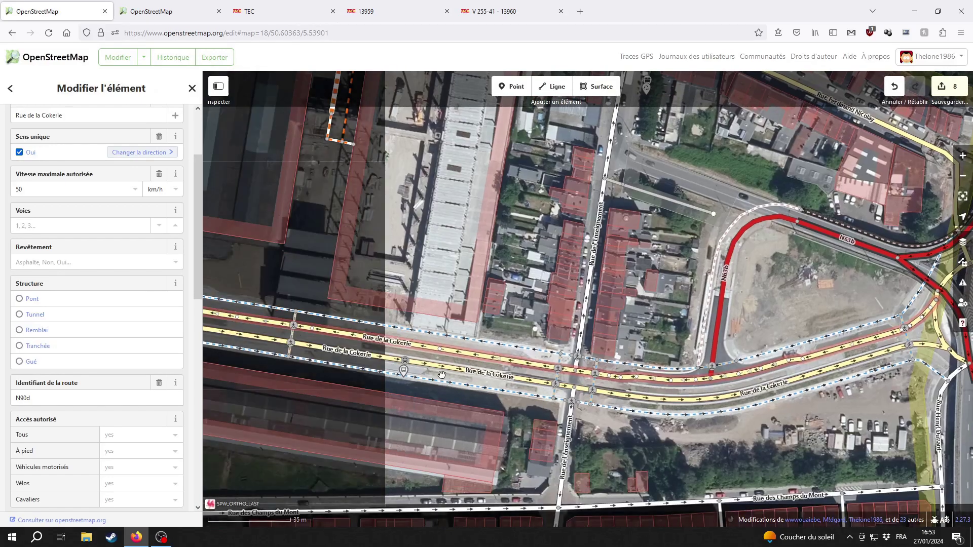
{"action": "left_click_drag", "start_coordinate": [212, 390], "coordinate": [500, 372]}
{"action": "left_click_drag", "start_coordinate": [285, 399], "coordinate": [291, 373]}
{"action": "left_click", "coordinate": [557, 404], "text": "shift"}
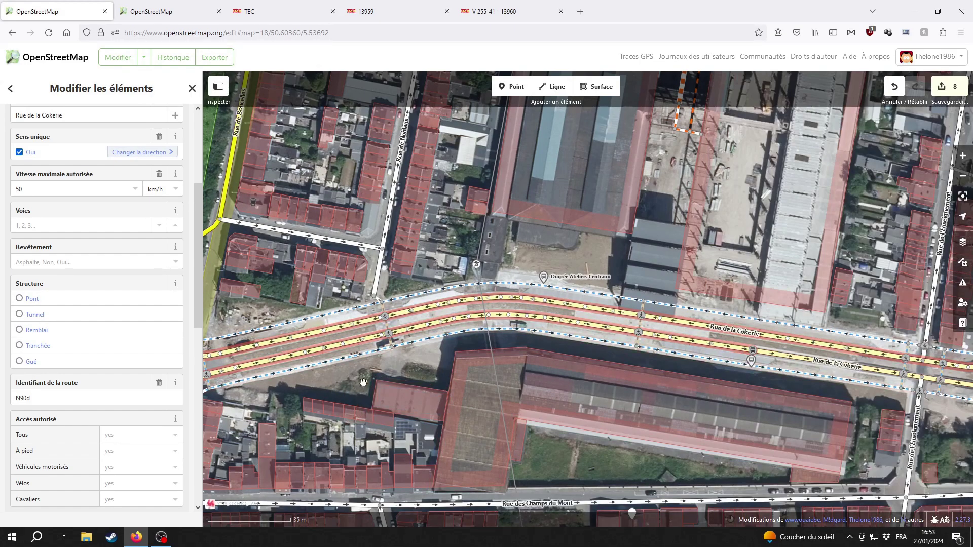
{"action": "left_click_drag", "start_coordinate": [457, 333], "coordinate": [734, 308]}
{"action": "scroll", "coordinate": [45, 294], "scroll_direction": "down", "scroll_amount": 12}
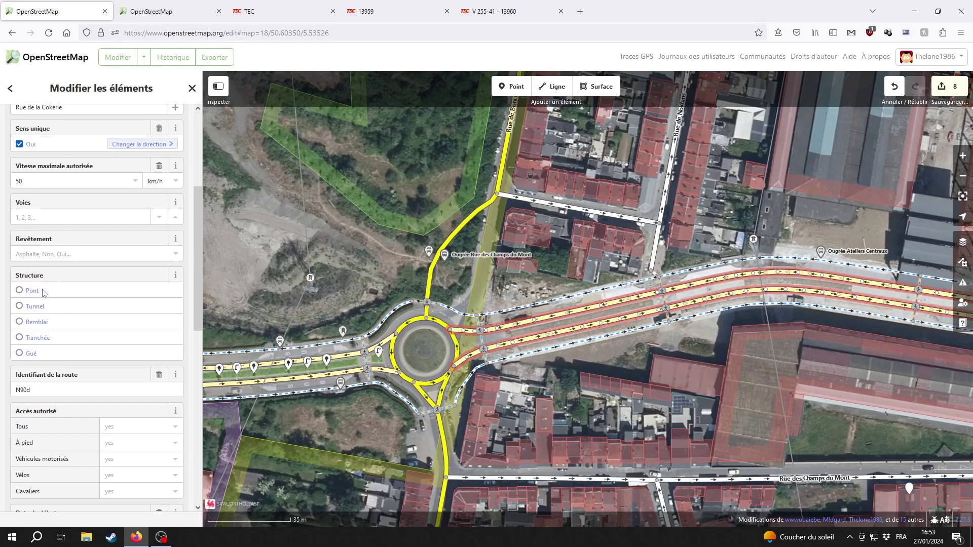
{"action": "left_click", "coordinate": [62, 418]}
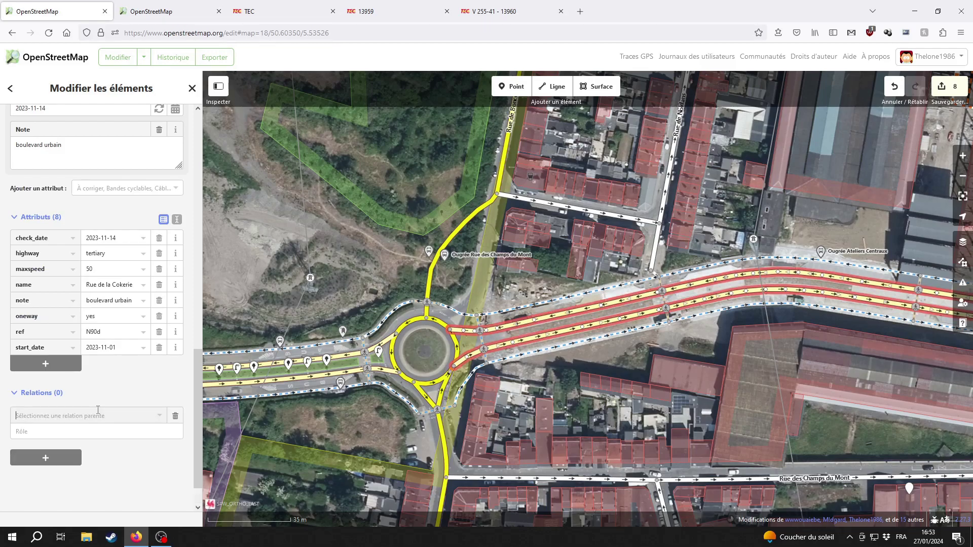
{"action": "type", "text": "41"}
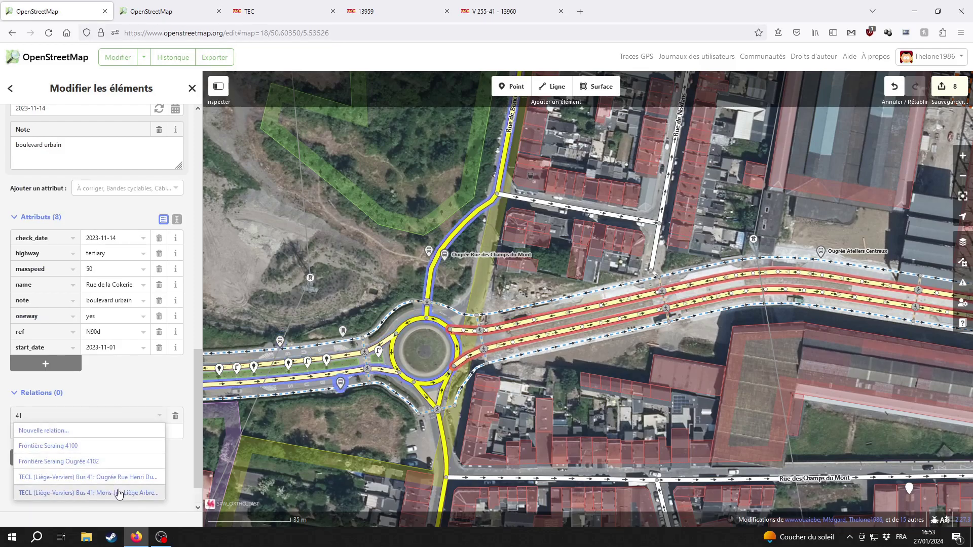
{"action": "left_click", "coordinate": [116, 492]}
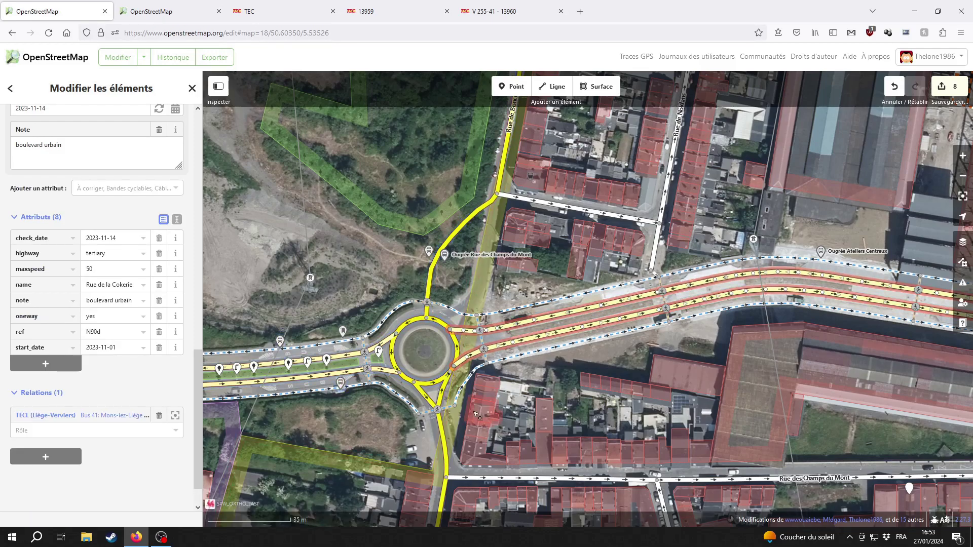
Add the western sections of the Rue de Boncelles roundabout to the Bus 41 relation from Mons-lez-Liège
{"action": "left_click", "coordinate": [431, 334]}
{"action": "left_click", "coordinate": [420, 324]}
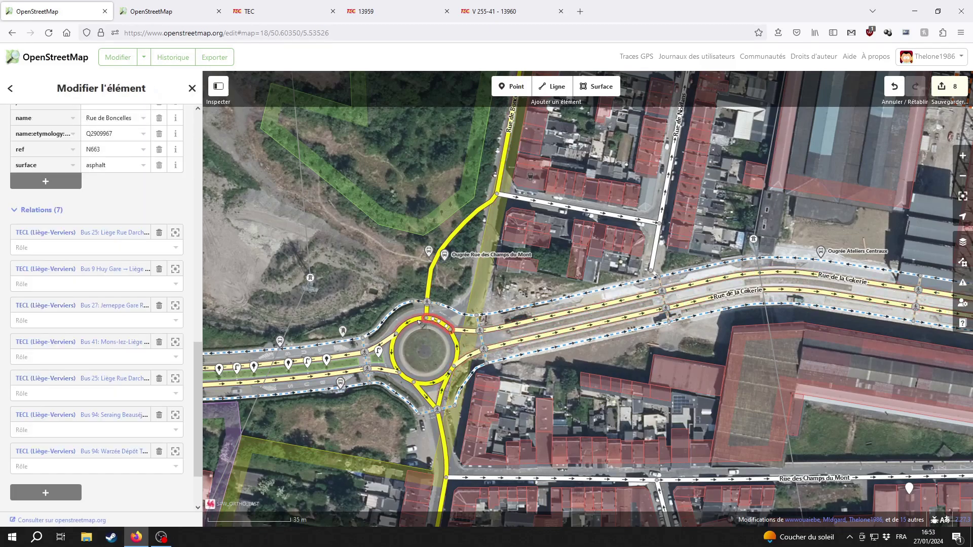
{"action": "scroll", "coordinate": [415, 324], "scroll_direction": "up", "scroll_amount": 2}
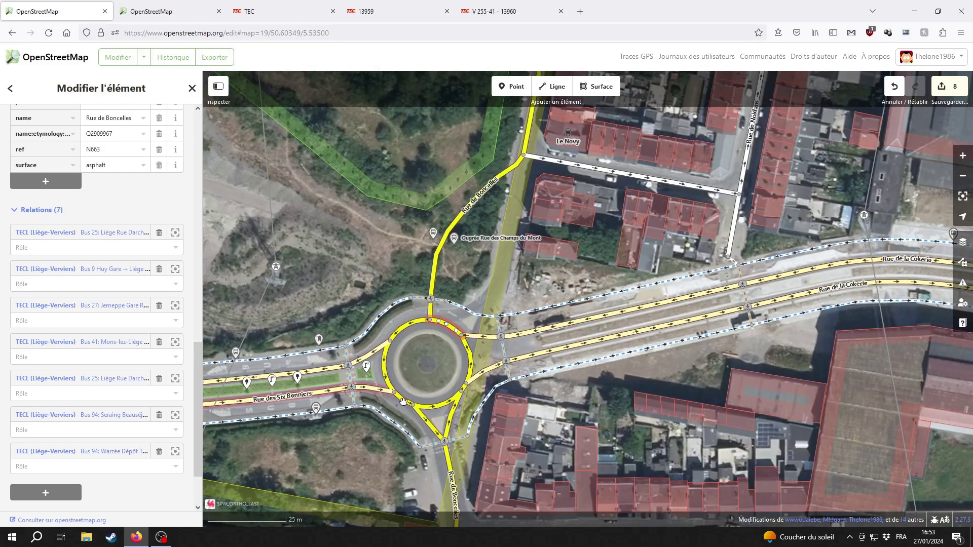
{"action": "left_click", "coordinate": [403, 332]}
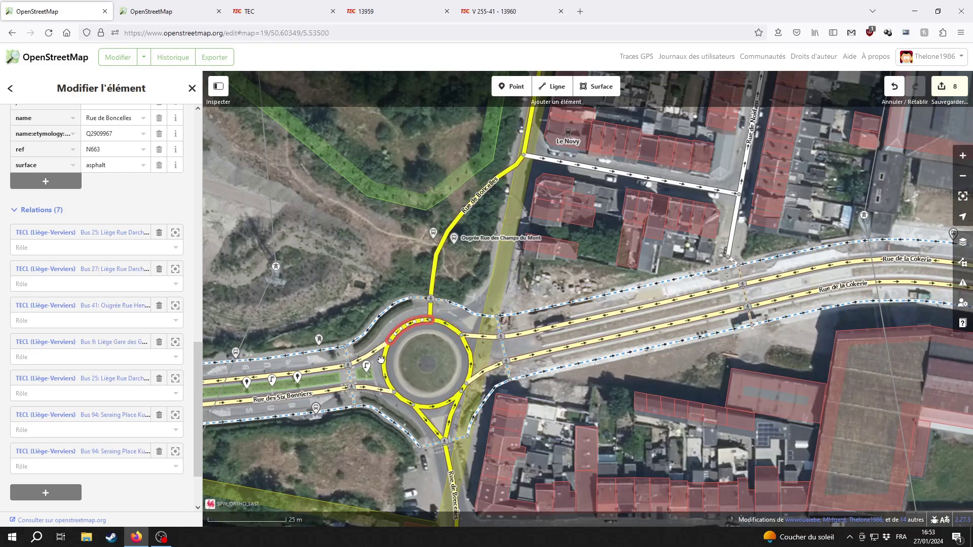
{"action": "left_click", "coordinate": [389, 357], "text": "shift"}
{"action": "left_click", "coordinate": [61, 419]}
{"action": "type", "text": "41"}
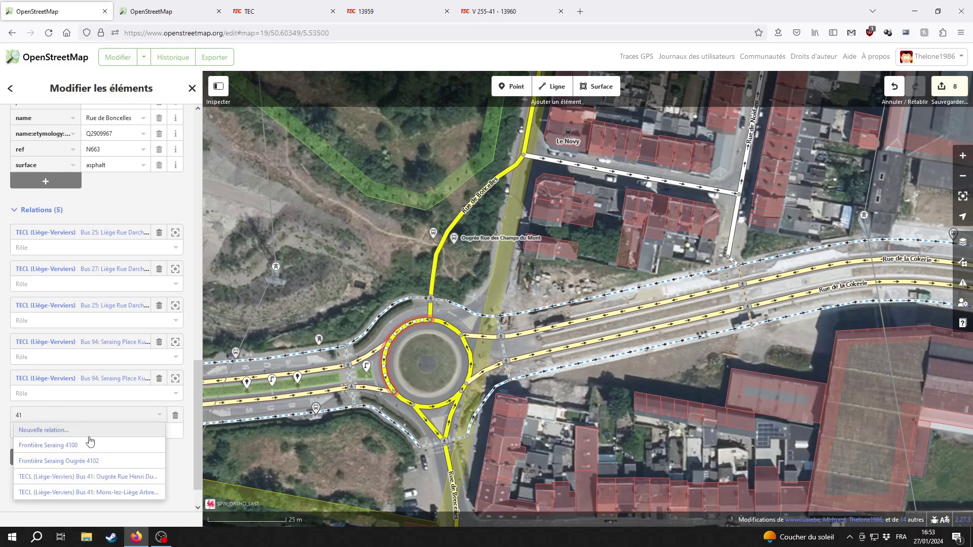
{"action": "left_click", "coordinate": [124, 492]}
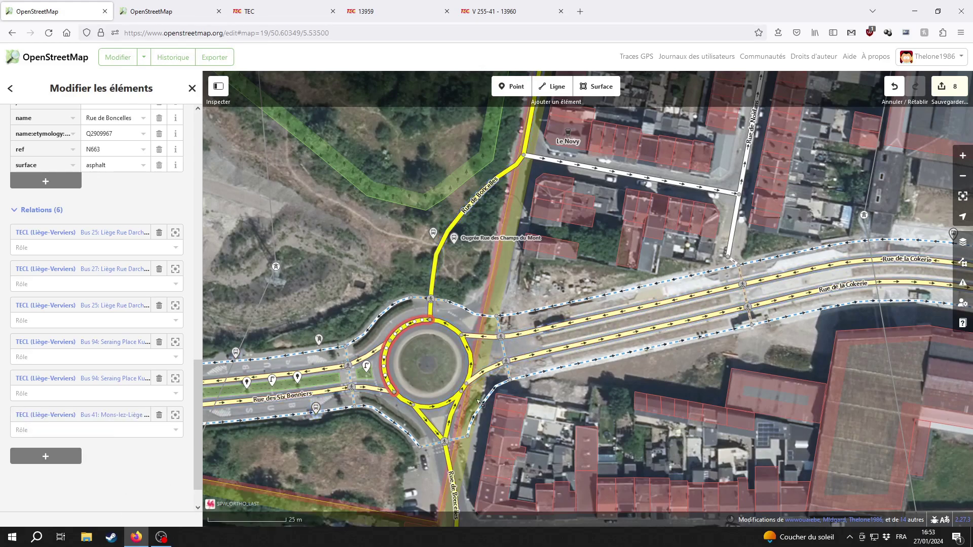
{"action": "left_click", "coordinate": [703, 369]}
Add both Ougrée Ateliers Centraux stops on Rue de la Cokerie to the Bus 41 relation from Mons-lez-Liège
{"action": "left_click_drag", "start_coordinate": [952, 216], "coordinate": [575, 229]}
{"action": "left_click", "coordinate": [577, 247]}
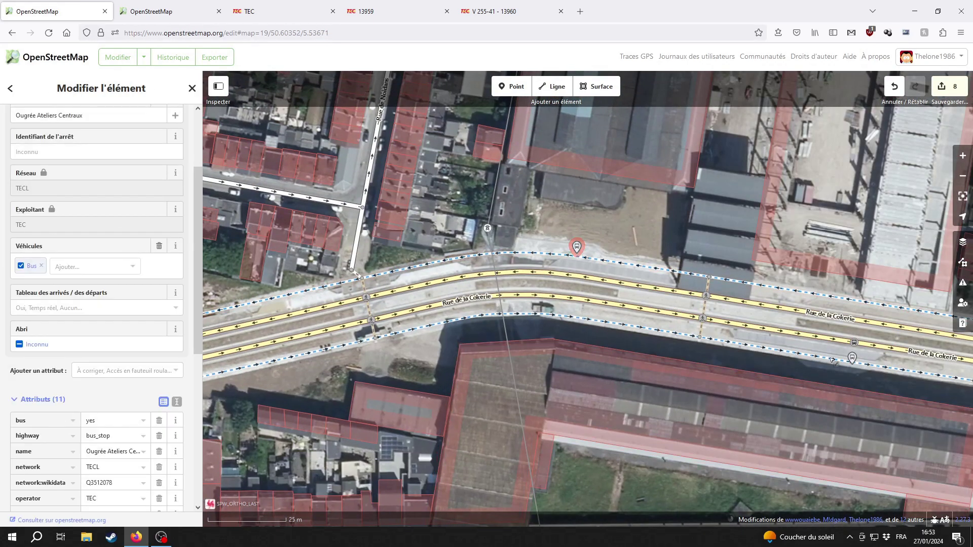
{"action": "left_click", "coordinate": [851, 358], "text": "shift"}
{"action": "scroll", "coordinate": [15, 381], "scroll_direction": "down", "scroll_amount": 5}
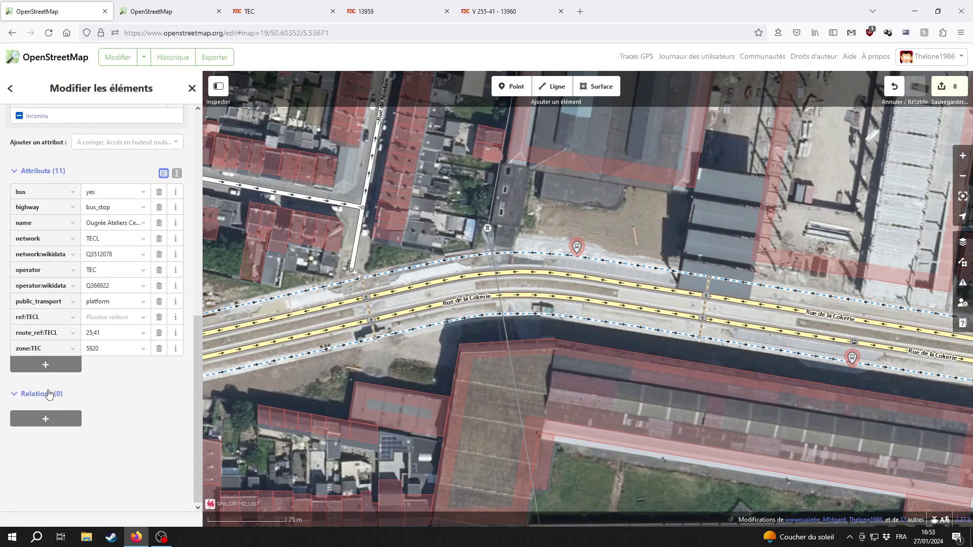
{"action": "left_click", "coordinate": [45, 415]}
{"action": "type", "text": "41"}
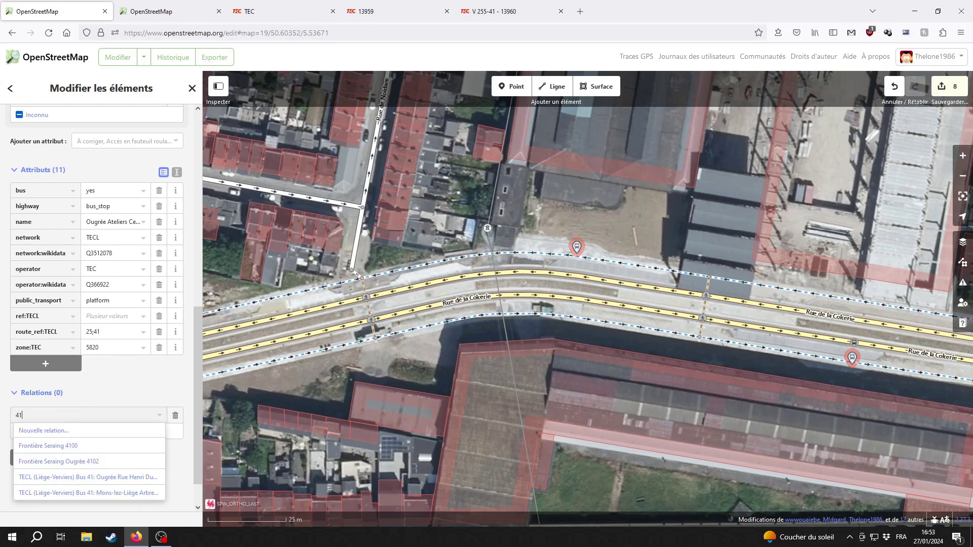
{"action": "left_click", "coordinate": [130, 494]}
{"action": "left_click", "coordinate": [659, 359]}
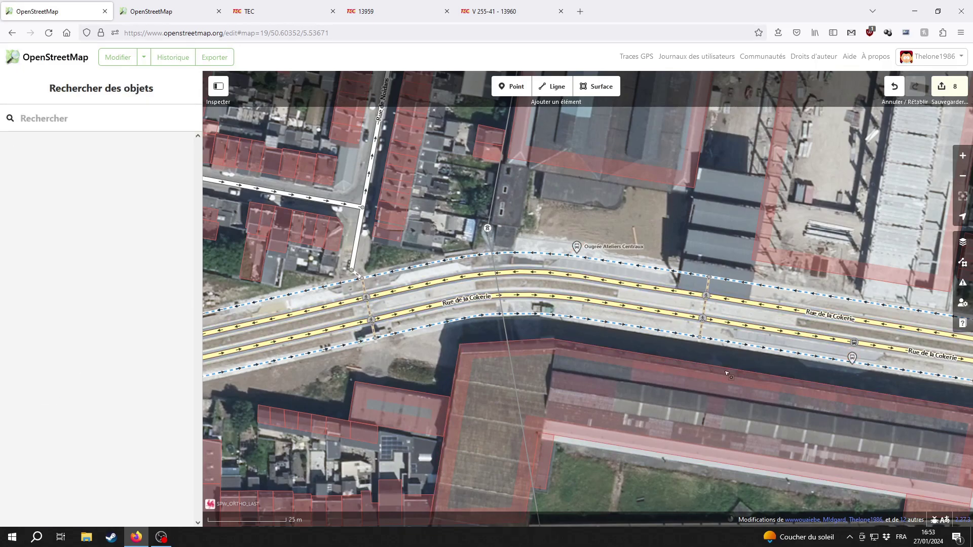
Open the Bus 41 relation from Mons-lez-Liège through Rue de la Cokerie and examine its route and stops around Ougrée
{"action": "left_click_drag", "start_coordinate": [660, 360], "coordinate": [424, 353]}
{"action": "scroll", "coordinate": [433, 402], "scroll_direction": "down", "scroll_amount": 5}
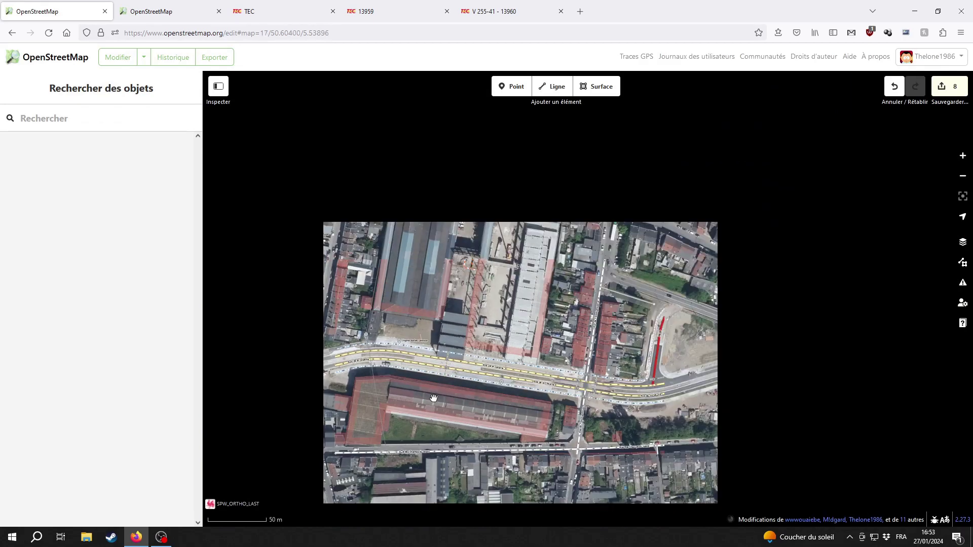
{"action": "left_click", "coordinate": [462, 375]}
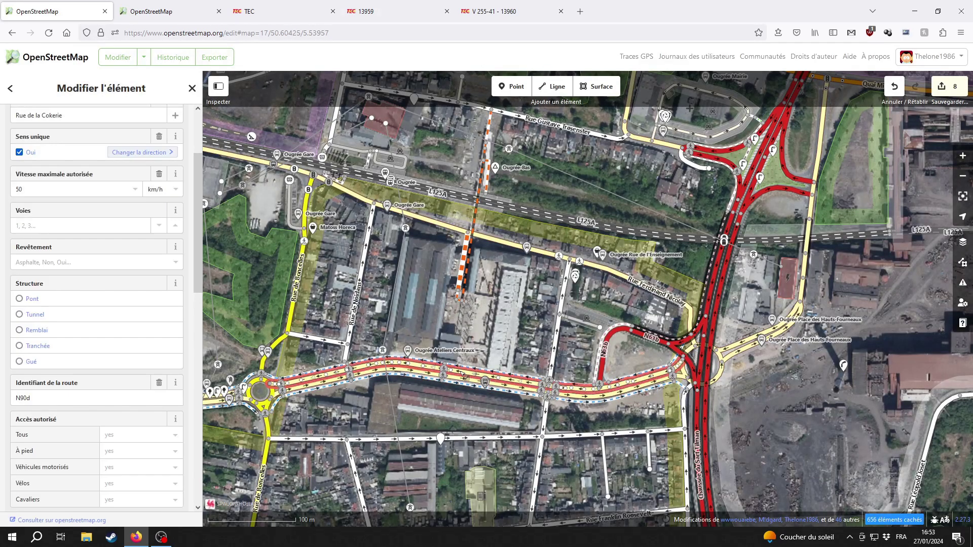
{"action": "scroll", "coordinate": [91, 354], "scroll_direction": "down", "scroll_amount": 10}
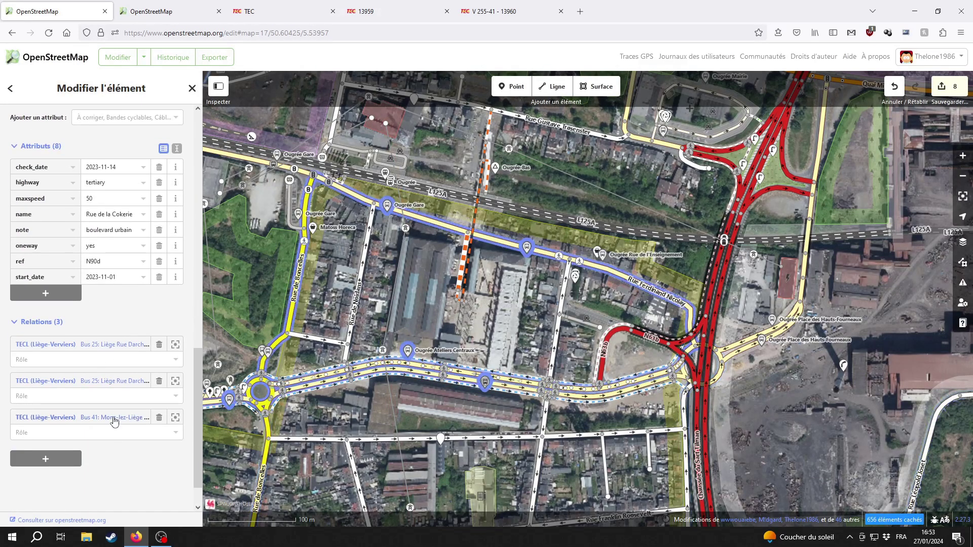
{"action": "left_click", "coordinate": [115, 418]}
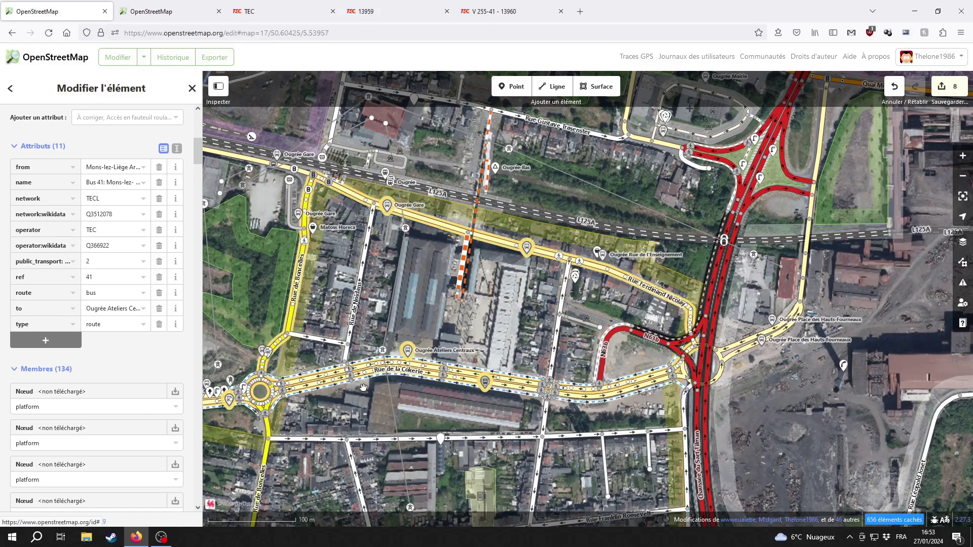
{"action": "scroll", "coordinate": [264, 422], "scroll_direction": "up", "scroll_amount": 2}
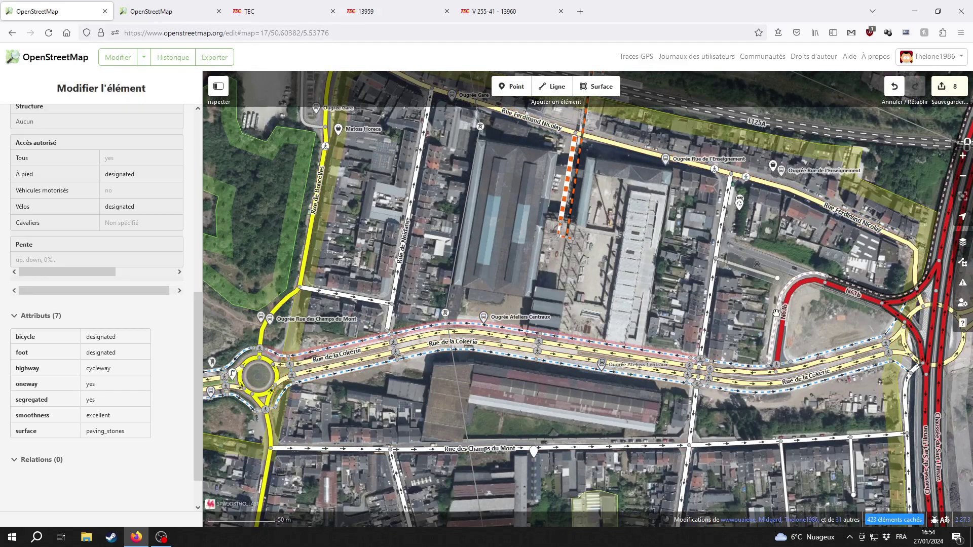
{"action": "key", "text": "Escape"}
In the Bus 41 relation towards Mons-lez-Liège, set the starting terminus in both the name and the origin to Ougrée Ateliers Centraux
{"action": "left_click_drag", "start_coordinate": [808, 306], "coordinate": [542, 353]}
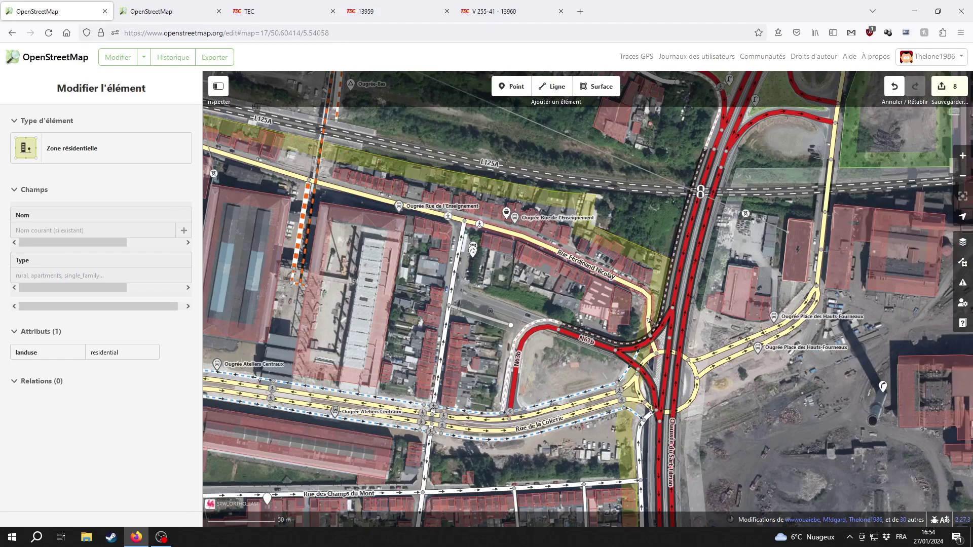
{"action": "left_click", "coordinate": [650, 329]}
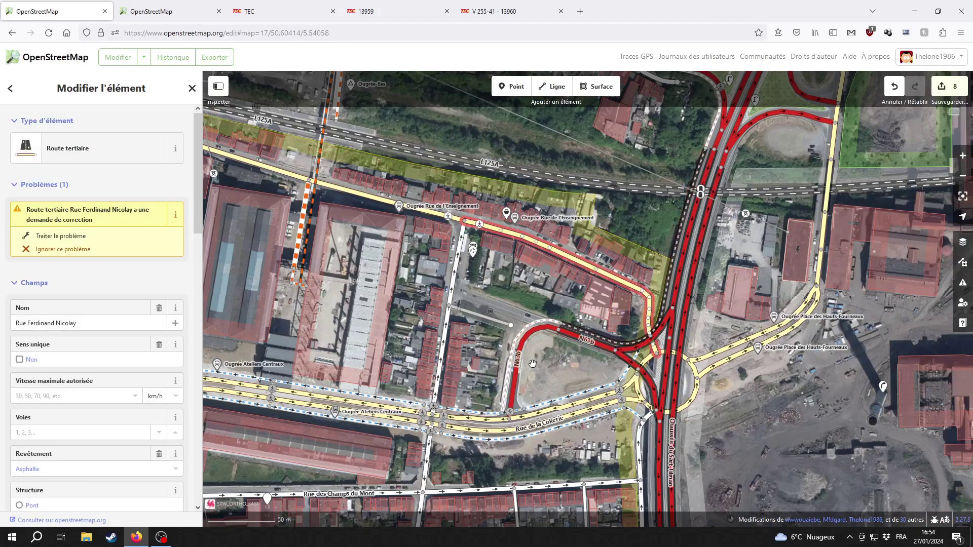
{"action": "left_click_drag", "start_coordinate": [535, 365], "coordinate": [497, 340]}
{"action": "scroll", "coordinate": [136, 366], "scroll_direction": "down", "scroll_amount": 10}
{"action": "scroll", "coordinate": [136, 368], "scroll_direction": "down", "scroll_amount": 5}
{"action": "scroll", "coordinate": [121, 400], "scroll_direction": "down", "scroll_amount": 4}
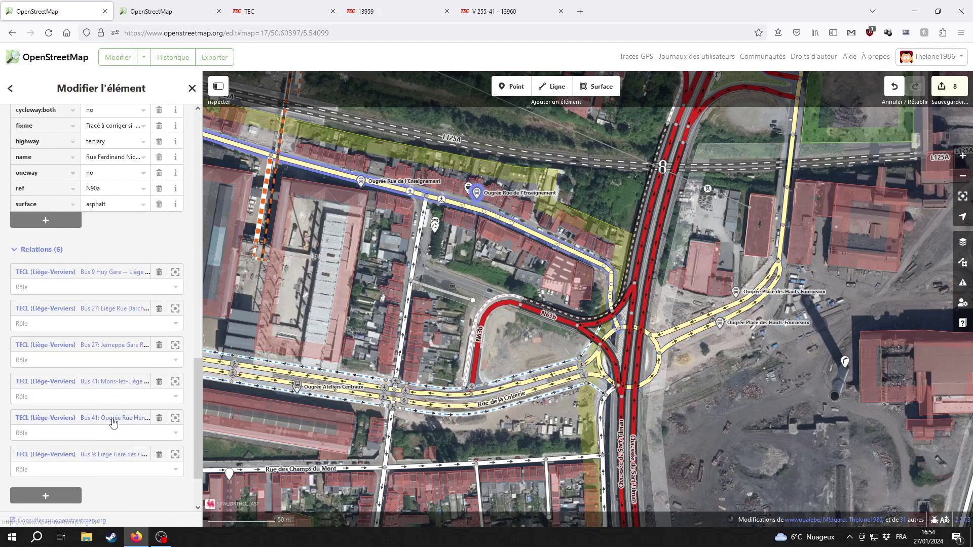
{"action": "left_click", "coordinate": [114, 422]}
{"action": "scroll", "coordinate": [51, 355], "scroll_direction": "up", "scroll_amount": 7}
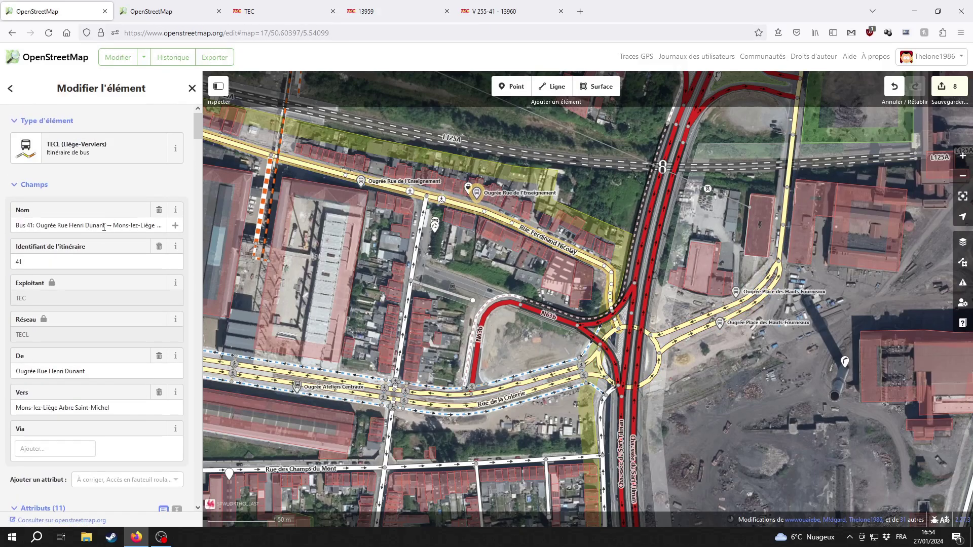
{"action": "left_click_drag", "start_coordinate": [103, 226], "coordinate": [74, 226]}
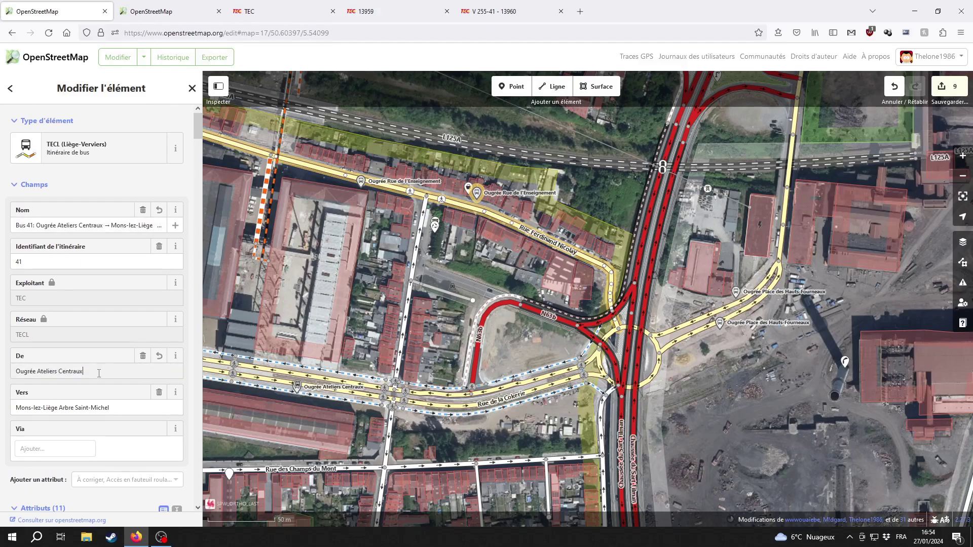
{"action": "left_click", "coordinate": [1, 361]}
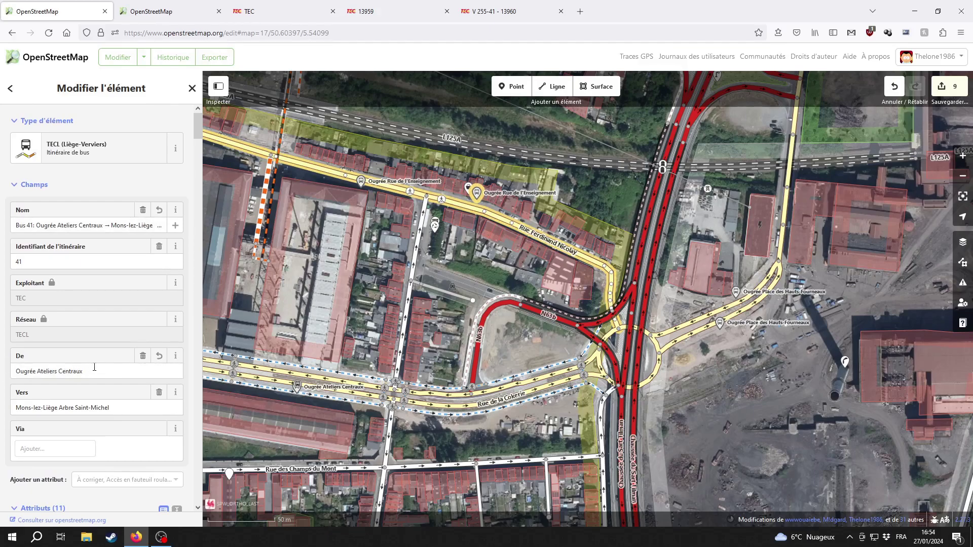
{"action": "scroll", "coordinate": [93, 368], "scroll_direction": "down", "scroll_amount": 3}
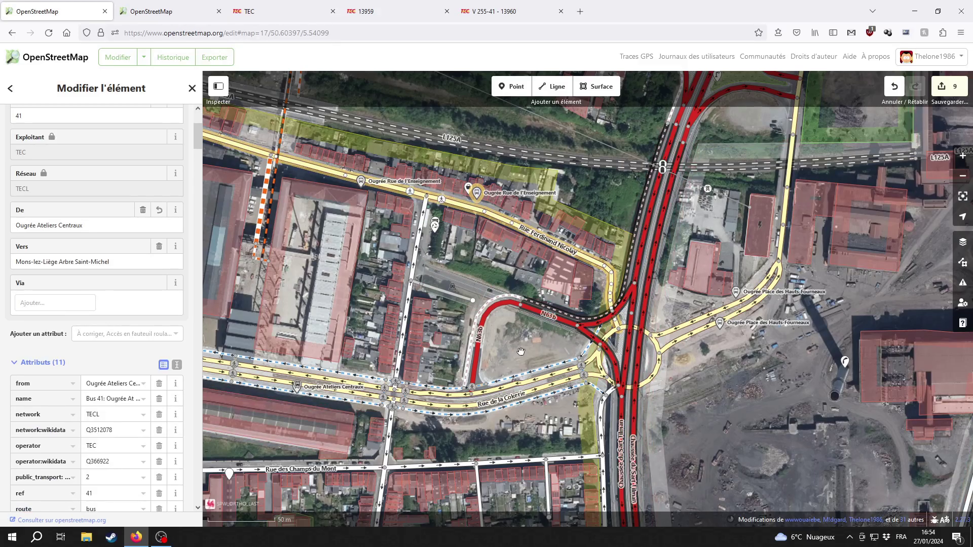
Add the eastbound Rue de la Cokerie carriageway beyond the southern stop and the eastern roundabout's south, east and north arcs to Bus 41 from Ougrée Ateliers Centraux
{"action": "scroll", "coordinate": [600, 349], "scroll_direction": "up", "scroll_amount": 3}
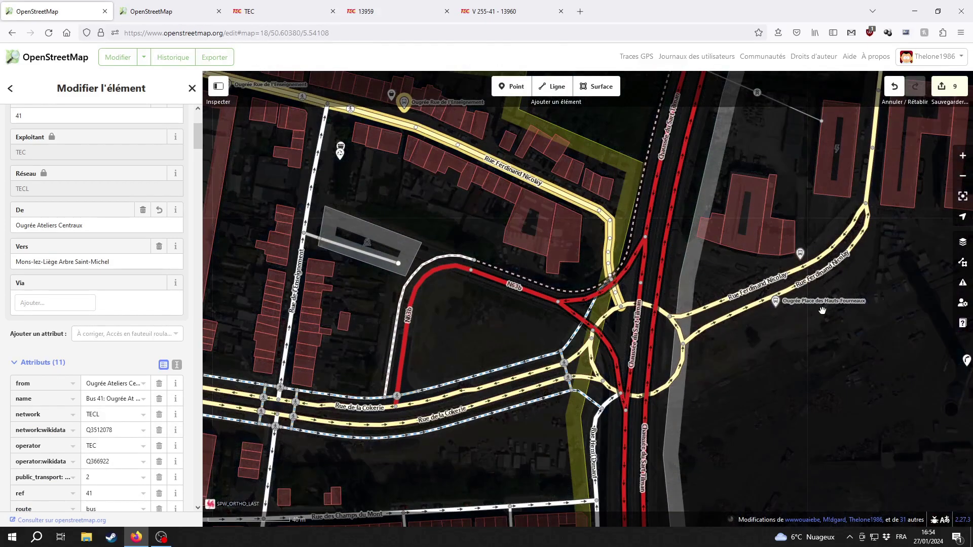
{"action": "key", "text": "shift+Left"}
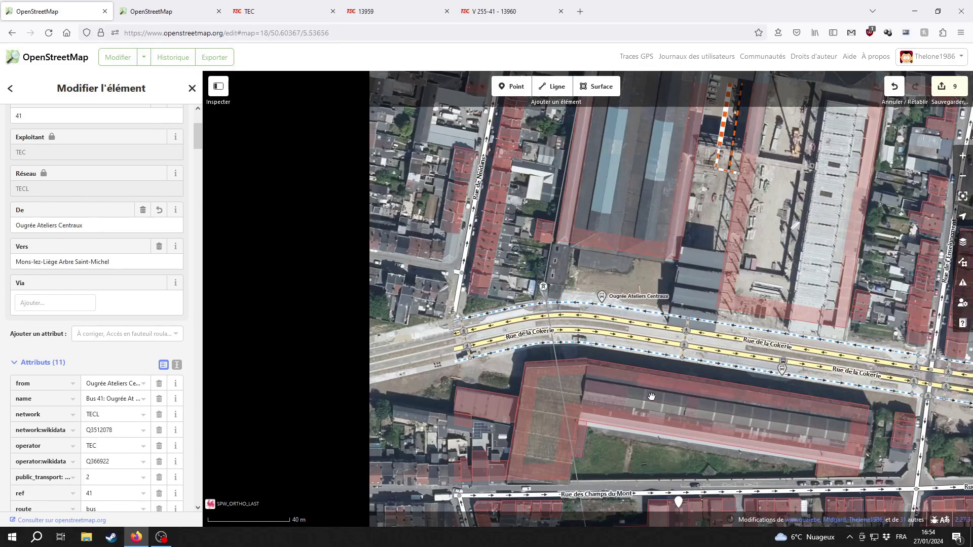
{"action": "left_click", "coordinate": [816, 367]}
{"action": "left_click_drag", "start_coordinate": [811, 427], "coordinate": [410, 390]}
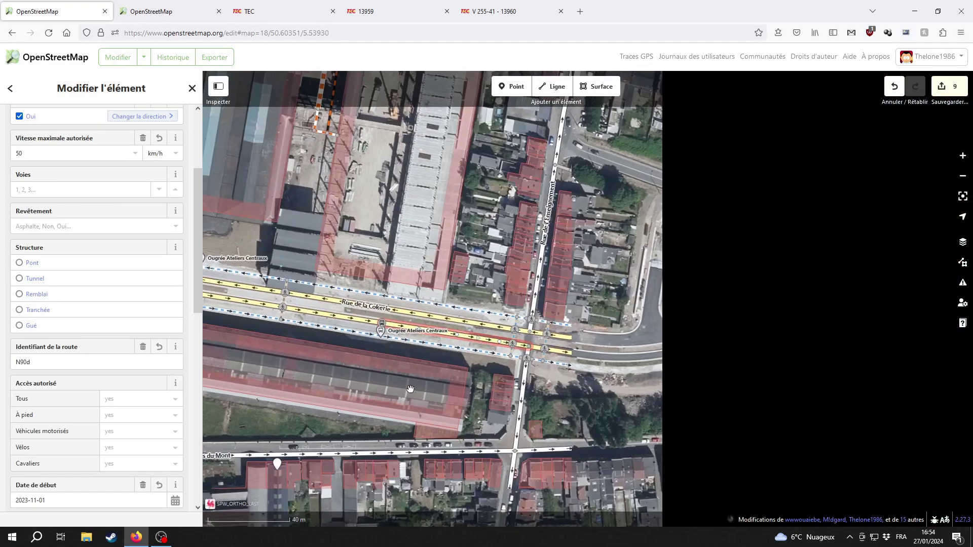
{"action": "left_click", "coordinate": [759, 328], "text": "shift"}
{"action": "left_click_drag", "start_coordinate": [758, 391], "coordinate": [456, 400]}
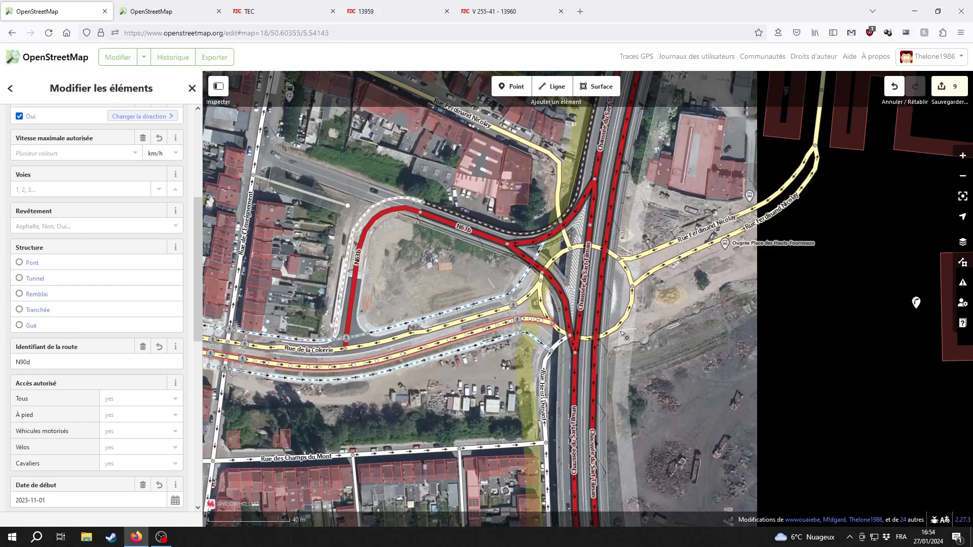
{"action": "scroll", "coordinate": [621, 336], "scroll_direction": "up", "scroll_amount": 3}
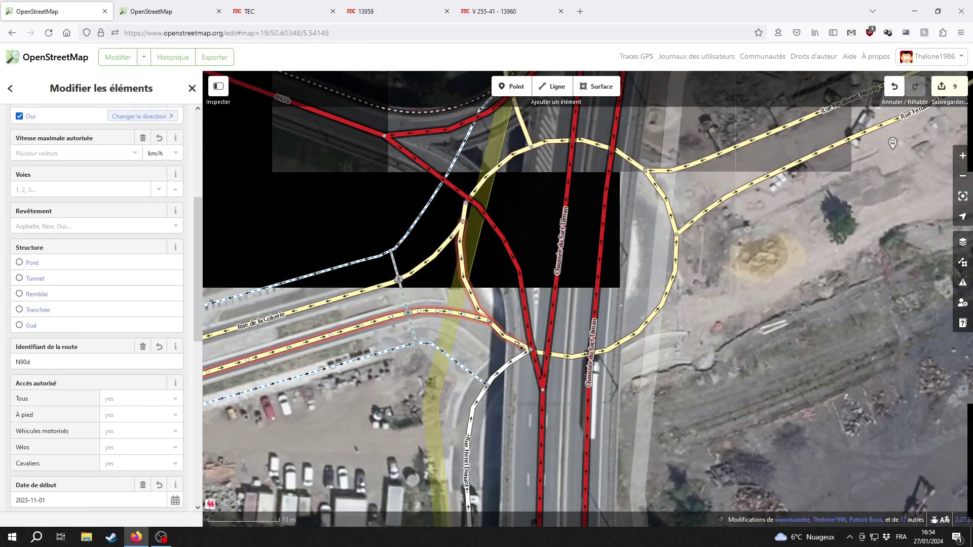
{"action": "left_click", "coordinate": [560, 369], "text": "shift"}
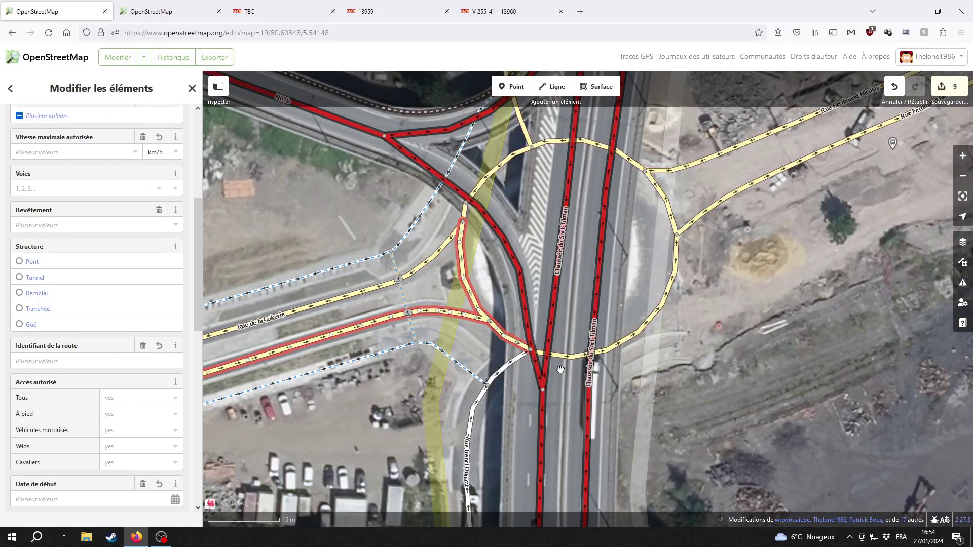
{"action": "left_click", "coordinate": [676, 259], "text": "shift"}
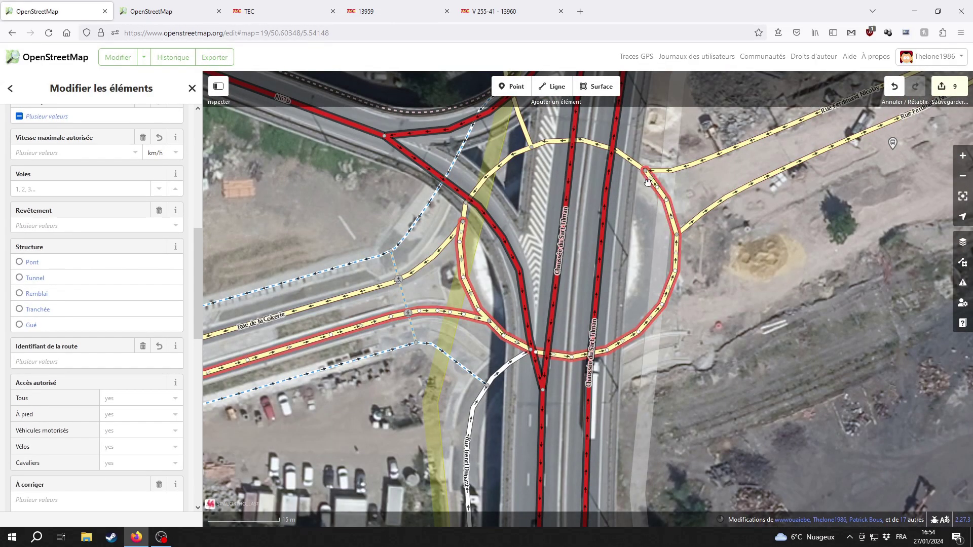
{"action": "scroll", "coordinate": [615, 268], "scroll_direction": "down", "scroll_amount": 5}
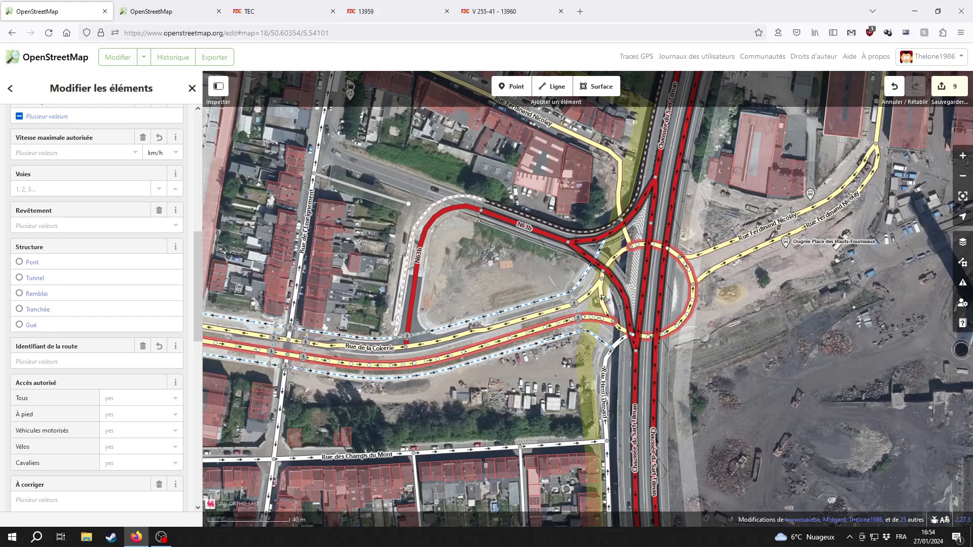
{"action": "scroll", "coordinate": [616, 330], "scroll_direction": "up", "scroll_amount": 4}
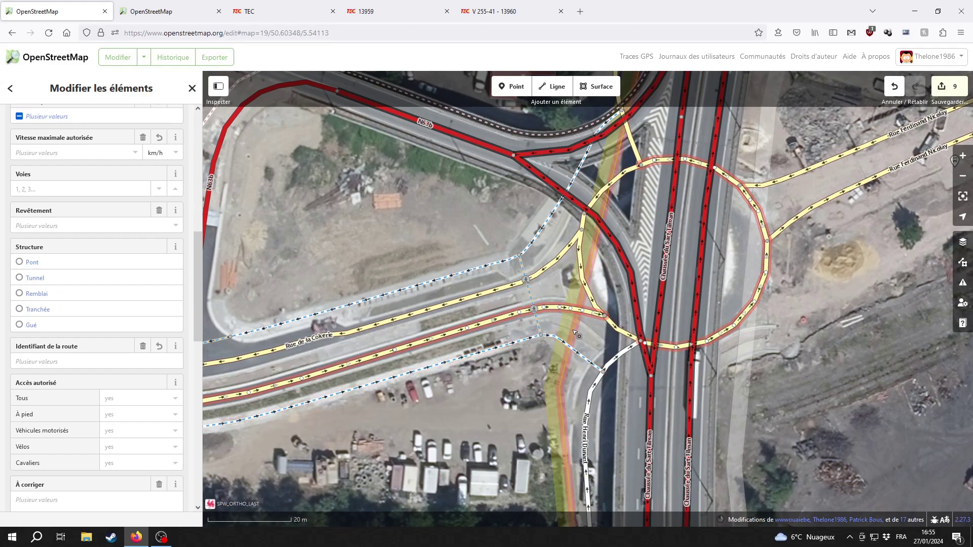
{"action": "scroll", "coordinate": [355, 416], "scroll_direction": "down", "scroll_amount": 2}
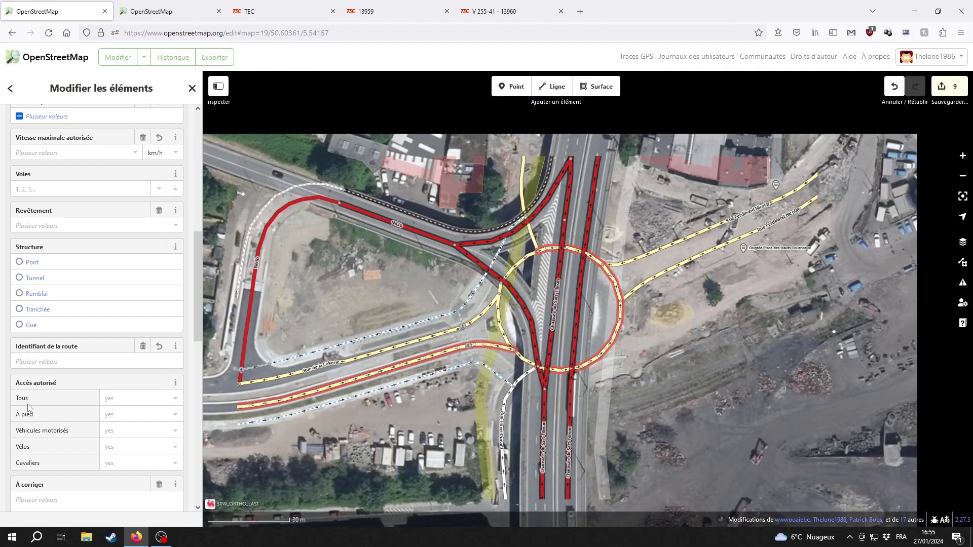
{"action": "scroll", "coordinate": [44, 406], "scroll_direction": "down", "scroll_amount": 5}
{"action": "scroll", "coordinate": [43, 407], "scroll_direction": "down", "scroll_amount": 5}
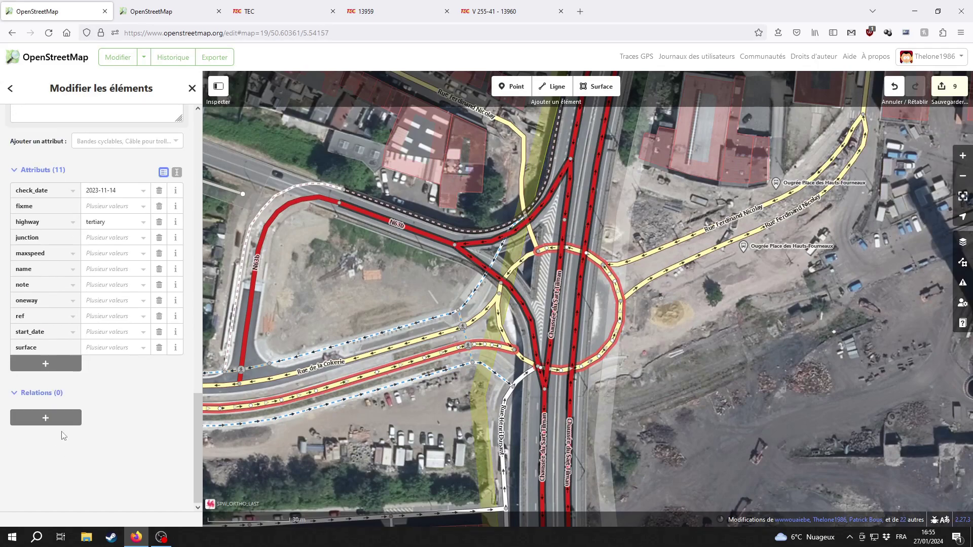
{"action": "left_click", "coordinate": [61, 418]}
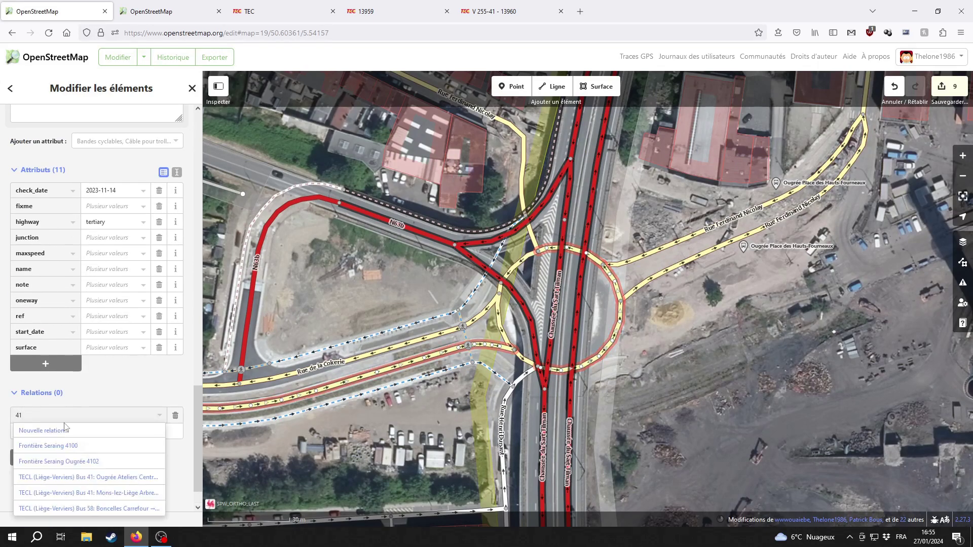
{"action": "type", "text": "41"}
{"action": "left_click", "coordinate": [116, 482]}
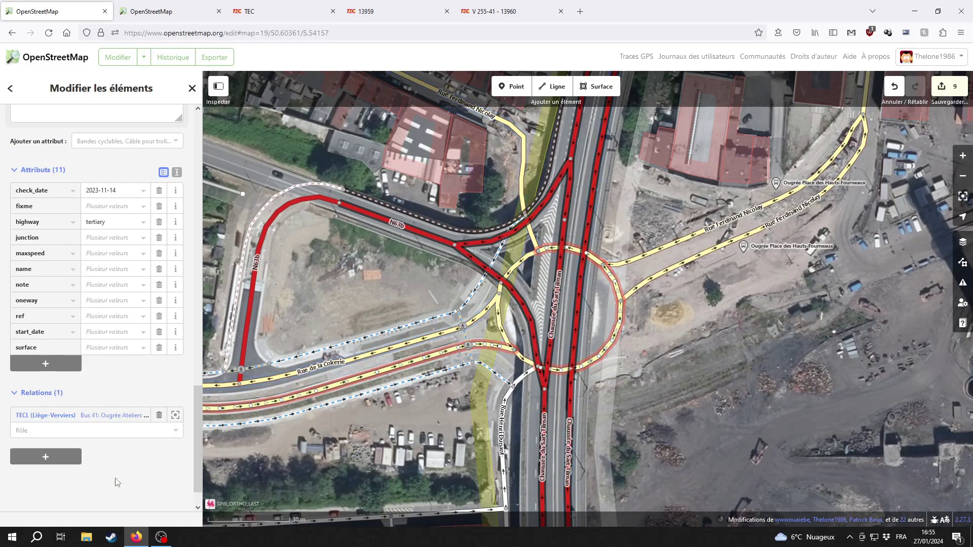
{"action": "left_click", "coordinate": [430, 410]}
Split the roundabout's western arc at the node where the eastbound Rue de la Cokerie carriageway joins it
{"action": "left_click", "coordinate": [516, 344]}
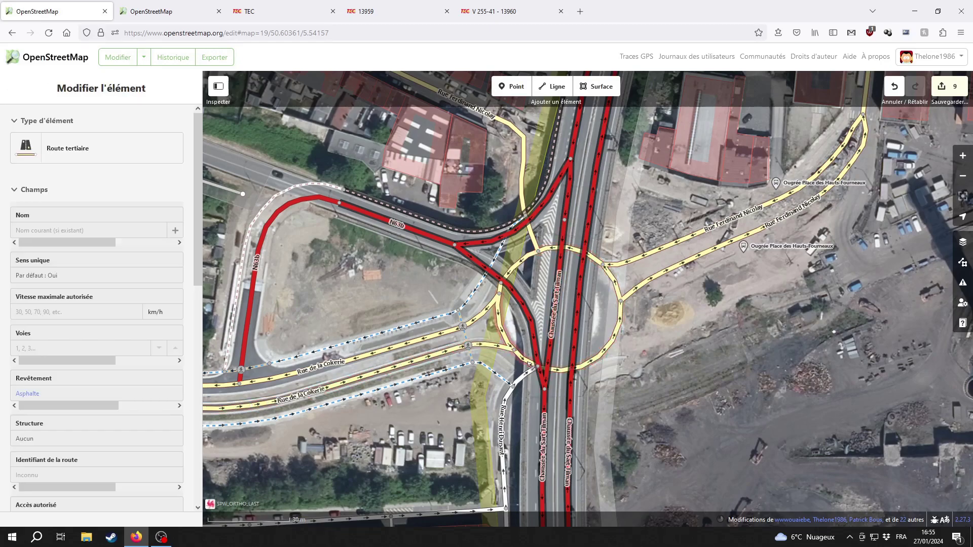
{"action": "scroll", "coordinate": [517, 344], "scroll_direction": "up", "scroll_amount": 3}
{"action": "left_click", "coordinate": [502, 343], "text": "shift"}
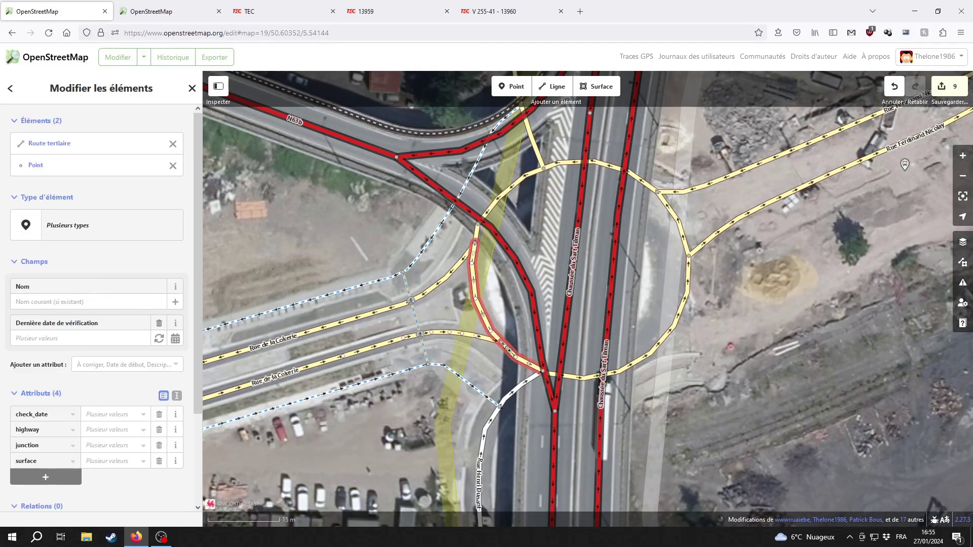
{"action": "right_click", "coordinate": [502, 342]}
{"action": "left_click", "coordinate": [518, 459]}
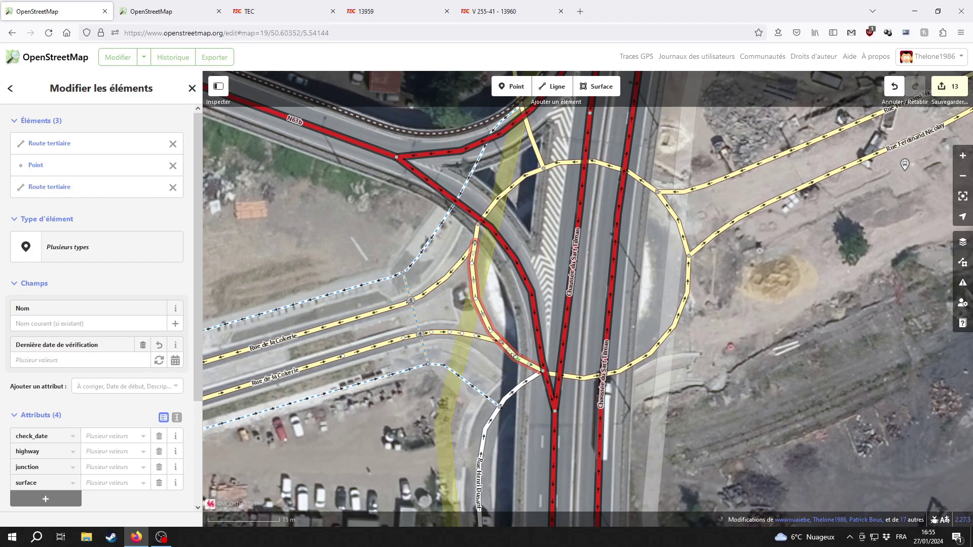
Add the roundabout's short southwestern arc to the Bus 41 relation from Ougrée Ateliers Centraux
{"action": "left_click", "coordinate": [519, 358]}
{"action": "scroll", "coordinate": [117, 413], "scroll_direction": "down", "scroll_amount": 10}
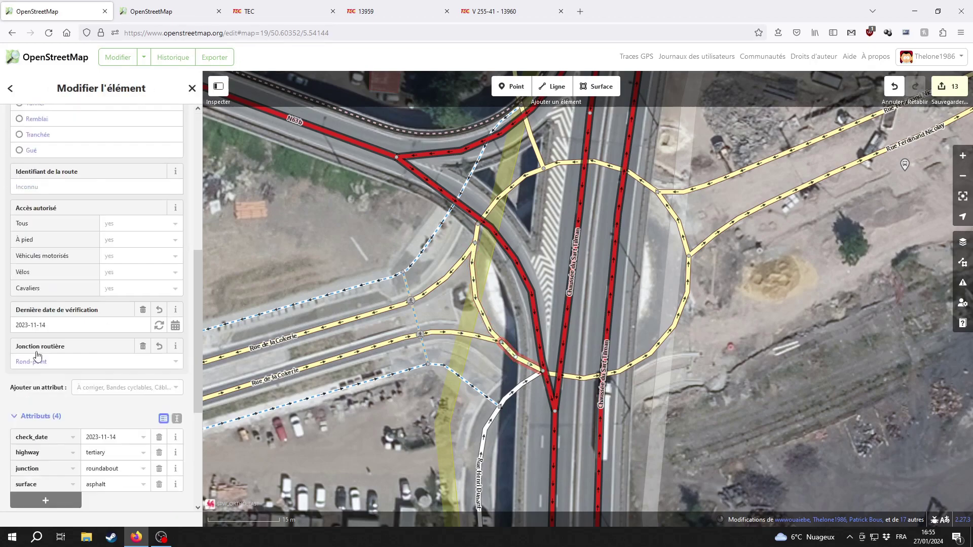
{"action": "left_click", "coordinate": [62, 416]}
{"action": "type", "text": "41"}
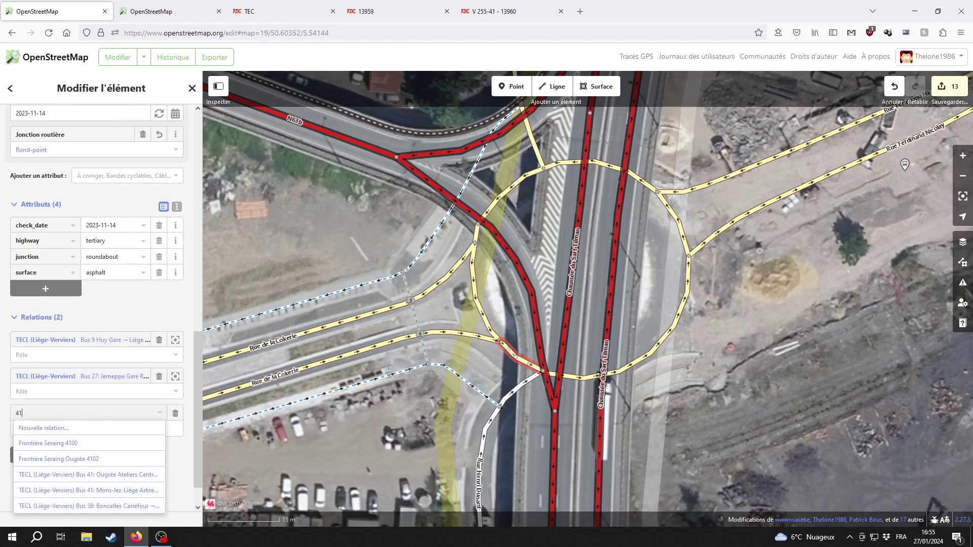
{"action": "left_click", "coordinate": [97, 475]}
Add the southern Ougrée Ateliers Centraux stop on Rue de la Cokerie to the Bus 41 relation from Ougrée Ateliers Centraux
{"action": "left_click_drag", "start_coordinate": [350, 464], "coordinate": [727, 352]}
{"action": "scroll", "coordinate": [728, 354], "scroll_direction": "down", "scroll_amount": 3}
{"action": "left_click_drag", "start_coordinate": [229, 350], "coordinate": [476, 329]}
{"action": "left_click", "coordinate": [425, 285]}
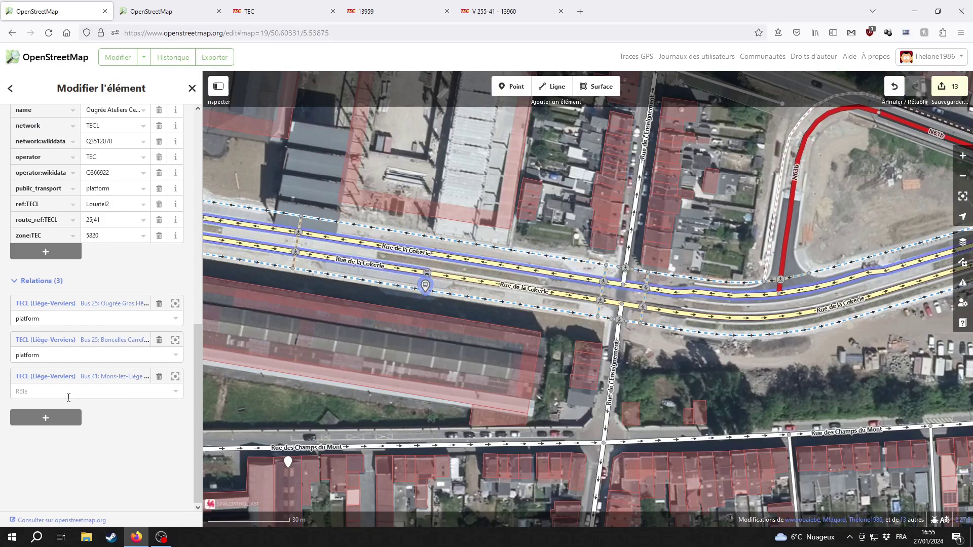
{"action": "left_click", "coordinate": [71, 427]}
{"action": "type", "text": "41"}
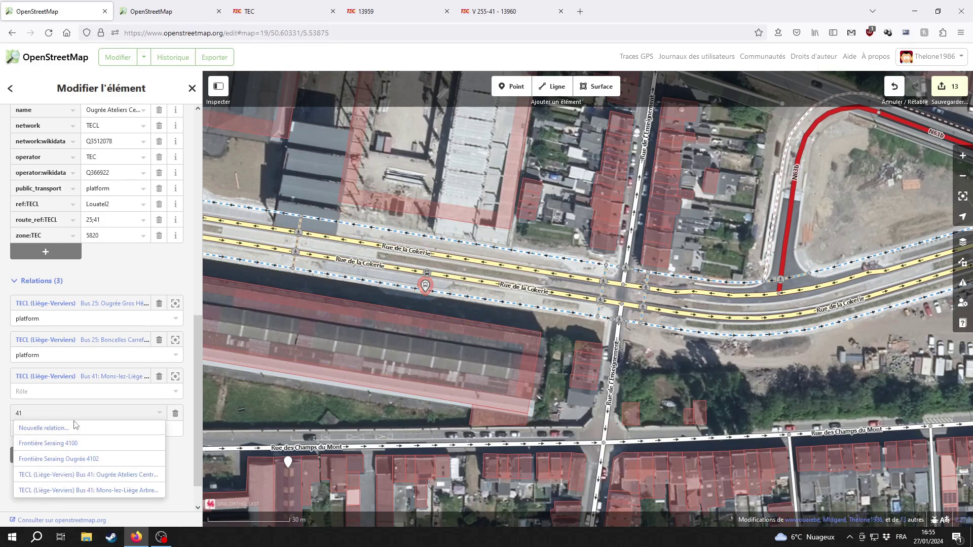
{"action": "left_click", "coordinate": [110, 475]}
Give the southern Ougrée Ateliers Centraux stop the platform role in both Bus 41 relations
{"action": "left_click", "coordinate": [38, 393]}
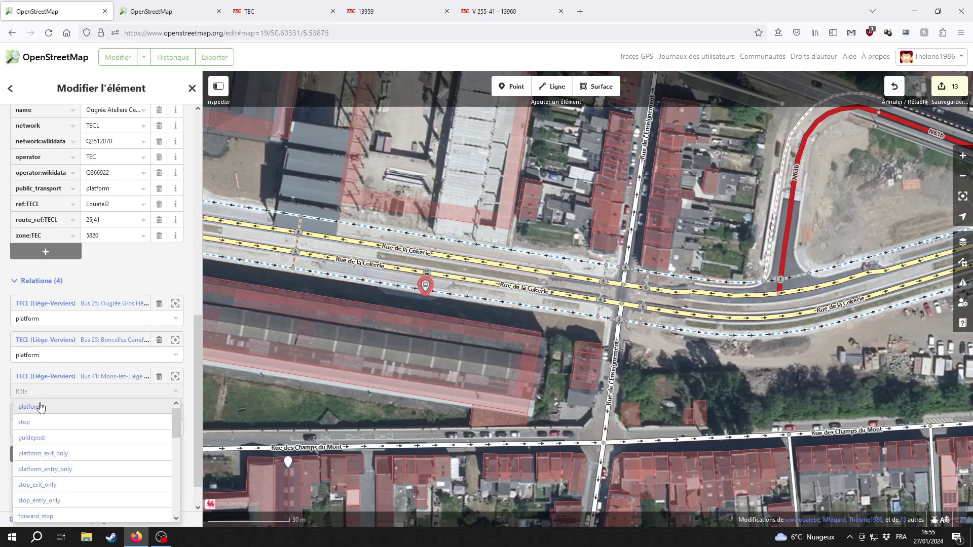
{"action": "left_click", "coordinate": [41, 407]}
{"action": "left_click", "coordinate": [43, 428]}
{"action": "left_click", "coordinate": [110, 439]}
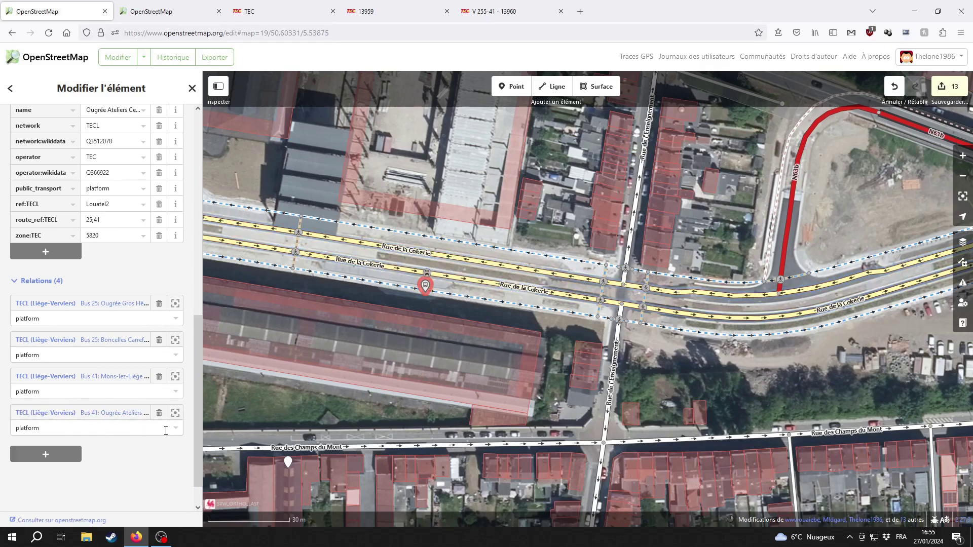
Open the Bus 41 relation from Ougrée Ateliers Centraux through eastbound Rue de la Cokerie and examine its route and stops around Ougrée
{"action": "left_click", "coordinate": [651, 393]}
{"action": "left_click_drag", "start_coordinate": [766, 357], "coordinate": [558, 384]}
{"action": "scroll", "coordinate": [558, 384], "scroll_direction": "down", "scroll_amount": 5}
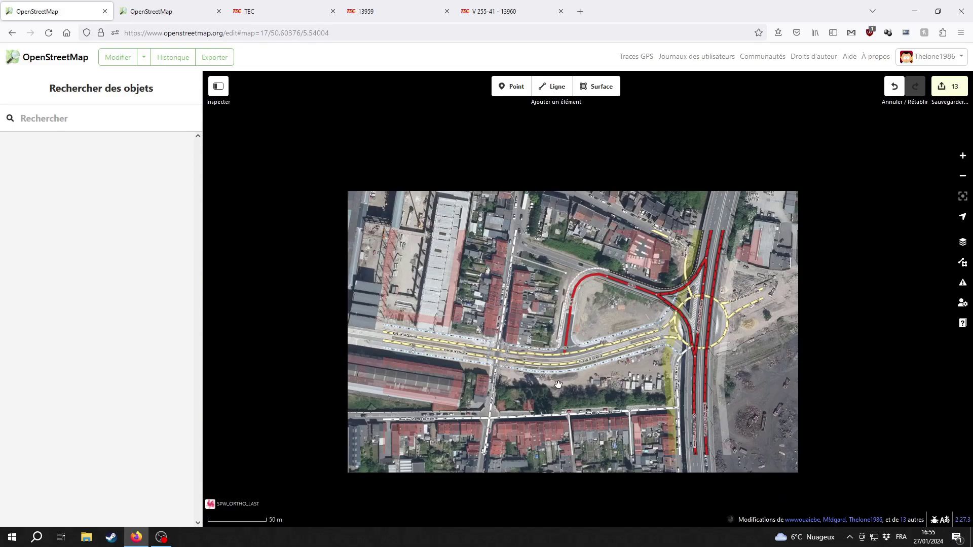
{"action": "scroll", "coordinate": [416, 394], "scroll_direction": "down", "scroll_amount": 3}
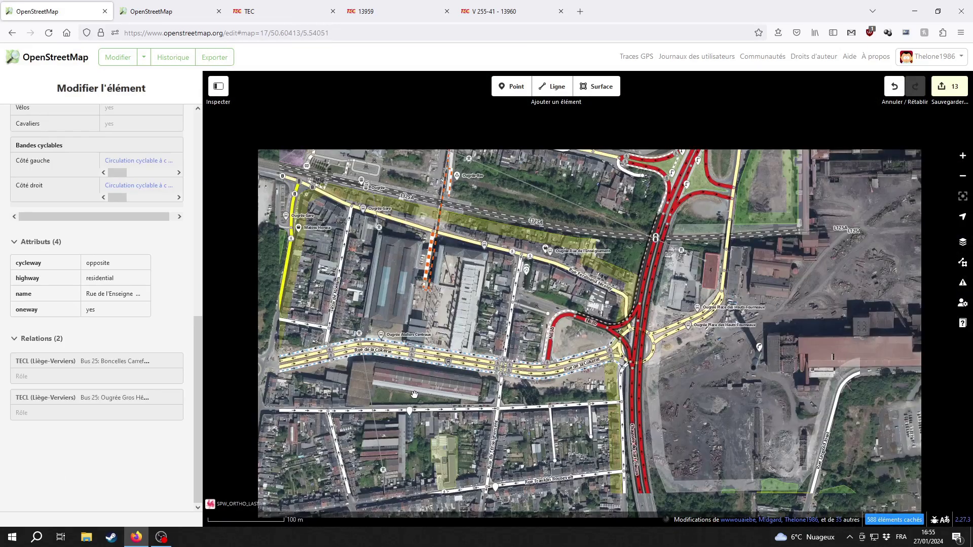
{"action": "left_click_drag", "start_coordinate": [535, 377], "coordinate": [577, 385]}
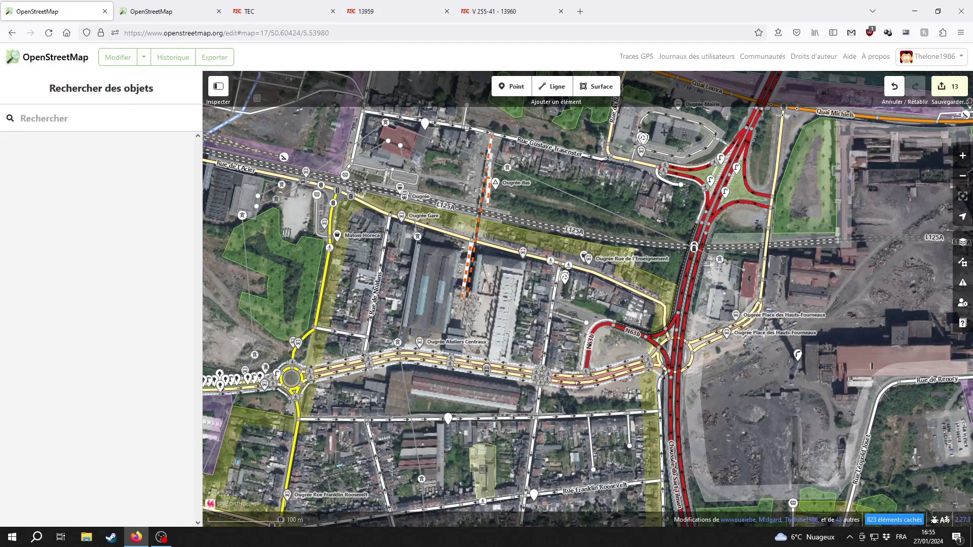
{"action": "left_click", "coordinate": [579, 385]}
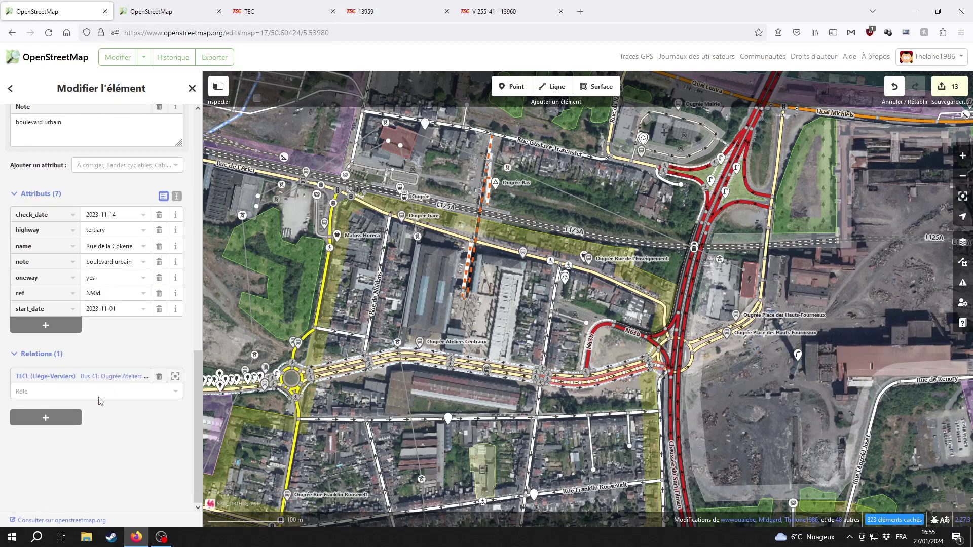
{"action": "left_click", "coordinate": [88, 377]}
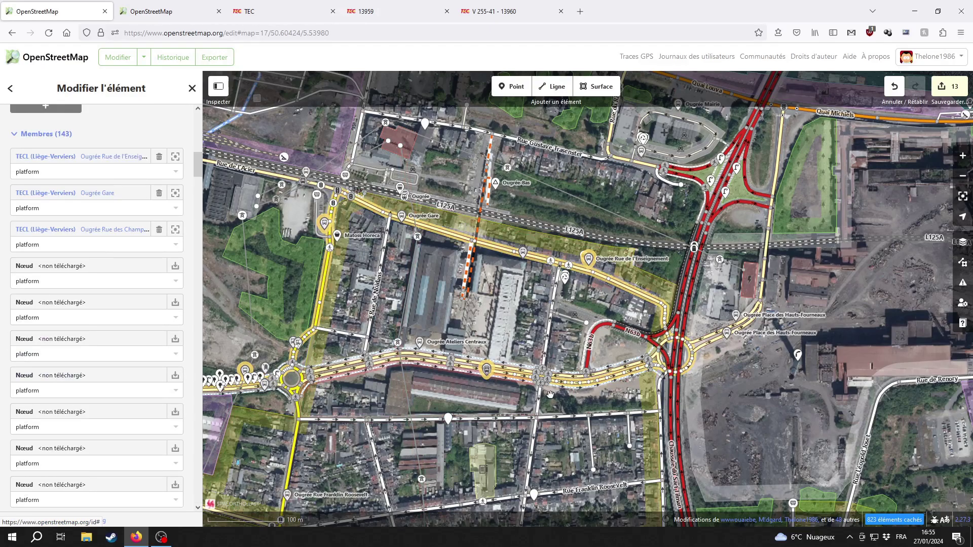
{"action": "scroll", "coordinate": [628, 400], "scroll_direction": "up", "scroll_amount": 5}
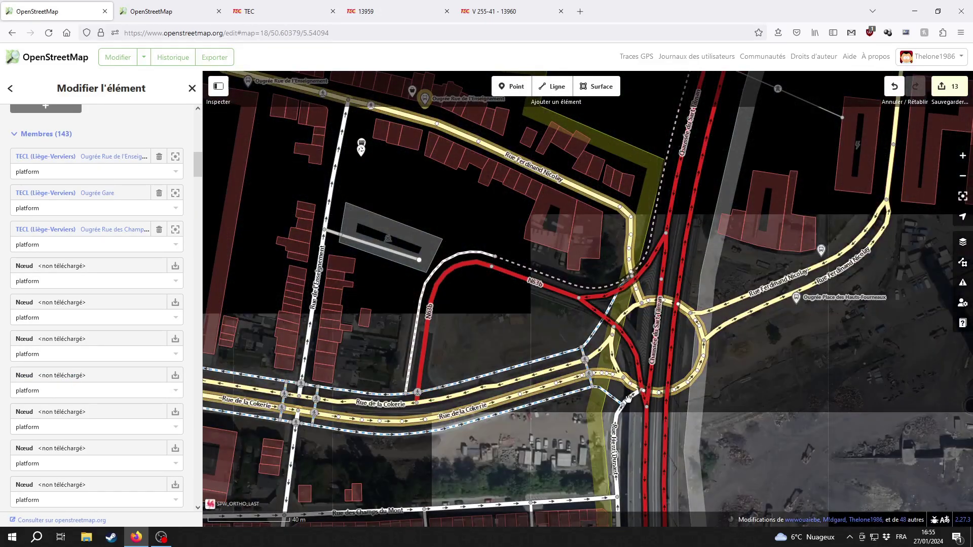
{"action": "scroll", "coordinate": [474, 335], "scroll_direction": "down", "scroll_amount": 5}
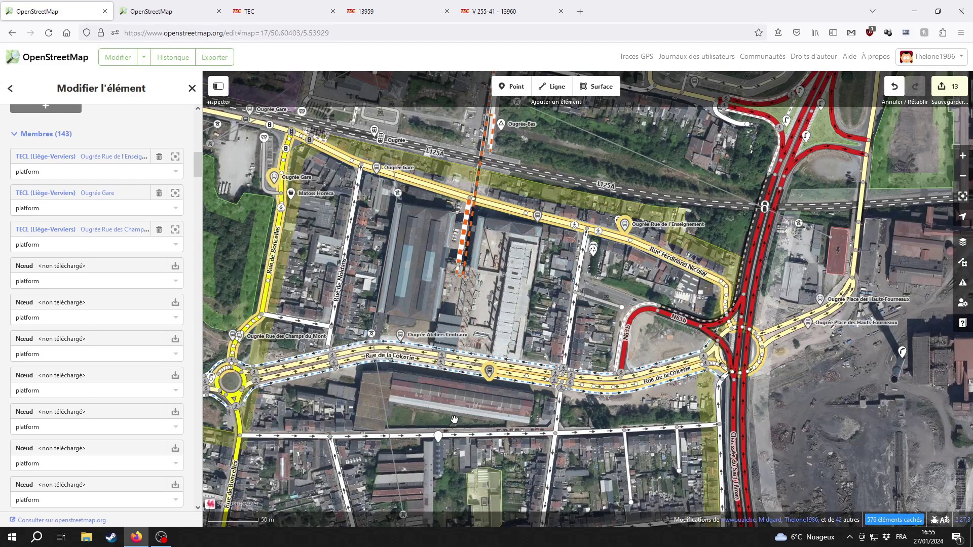
Merge the two adjoining northwestern arcs of the roundabout beneath Chaussée du Sart-Tilman into one way
{"action": "left_click", "coordinate": [455, 419]}
{"action": "scroll", "coordinate": [558, 387], "scroll_direction": "up", "scroll_amount": 5}
{"action": "left_click_drag", "start_coordinate": [753, 433], "coordinate": [553, 440]}
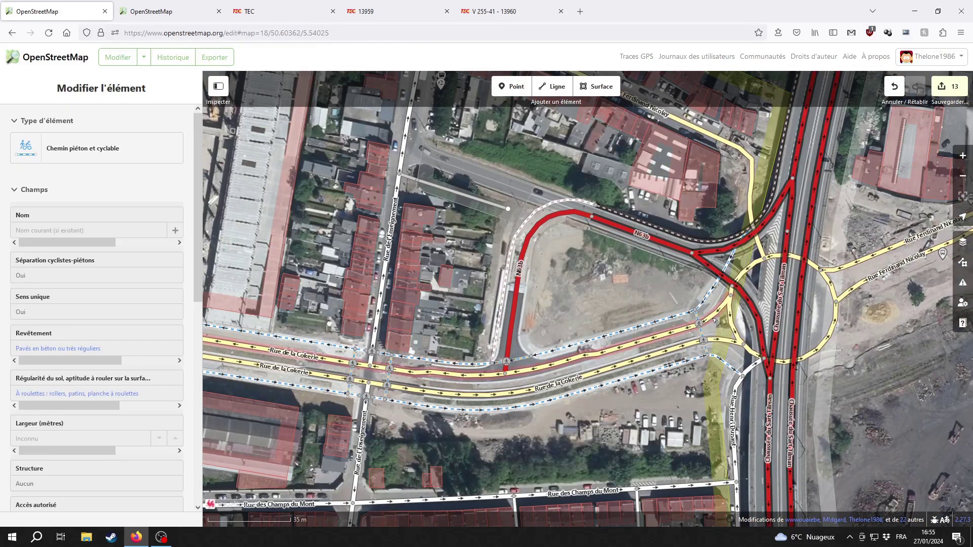
{"action": "left_click_drag", "start_coordinate": [612, 341], "coordinate": [405, 357]}
{"action": "scroll", "coordinate": [544, 289], "scroll_direction": "up", "scroll_amount": 3}
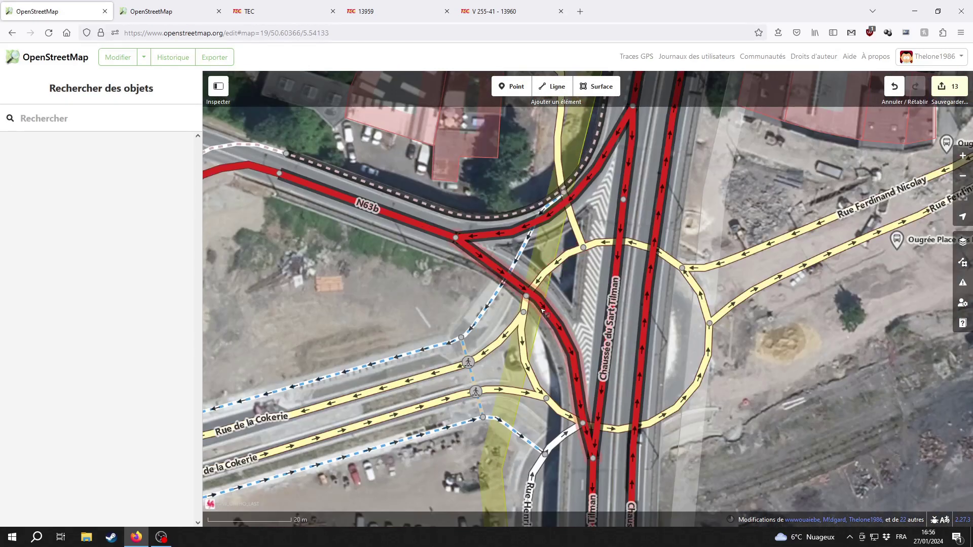
{"action": "left_click", "coordinate": [575, 256]}
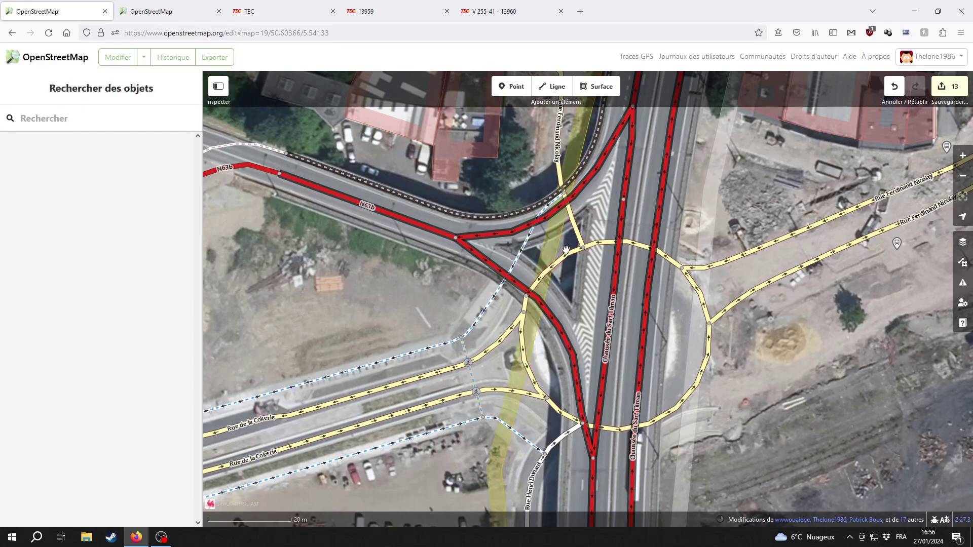
{"action": "left_click", "coordinate": [528, 304], "text": "shift"}
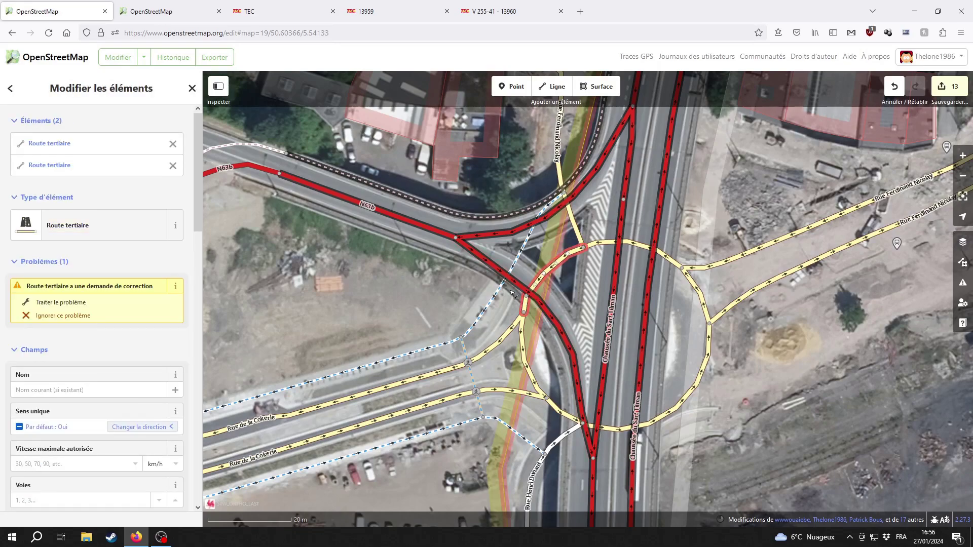
{"action": "right_click", "coordinate": [532, 310]}
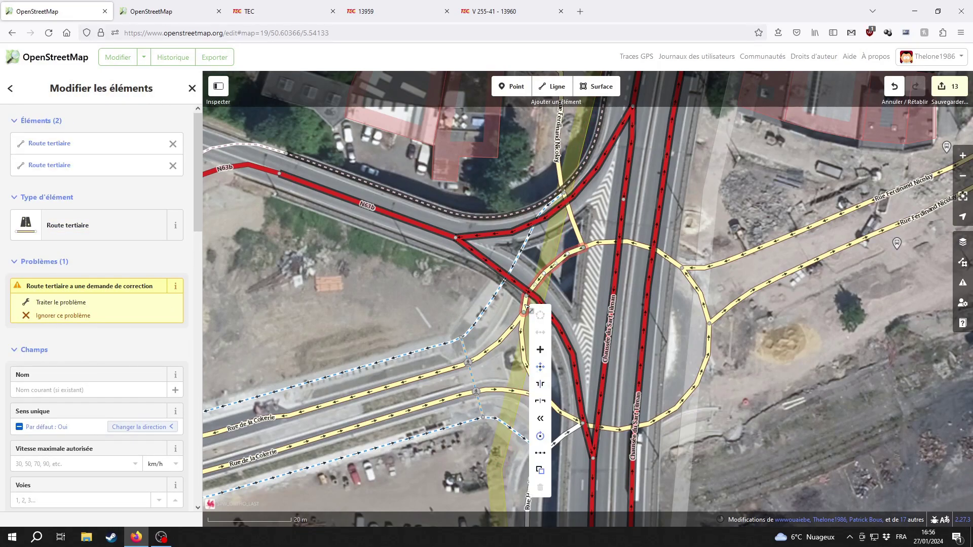
{"action": "left_click", "coordinate": [540, 354]}
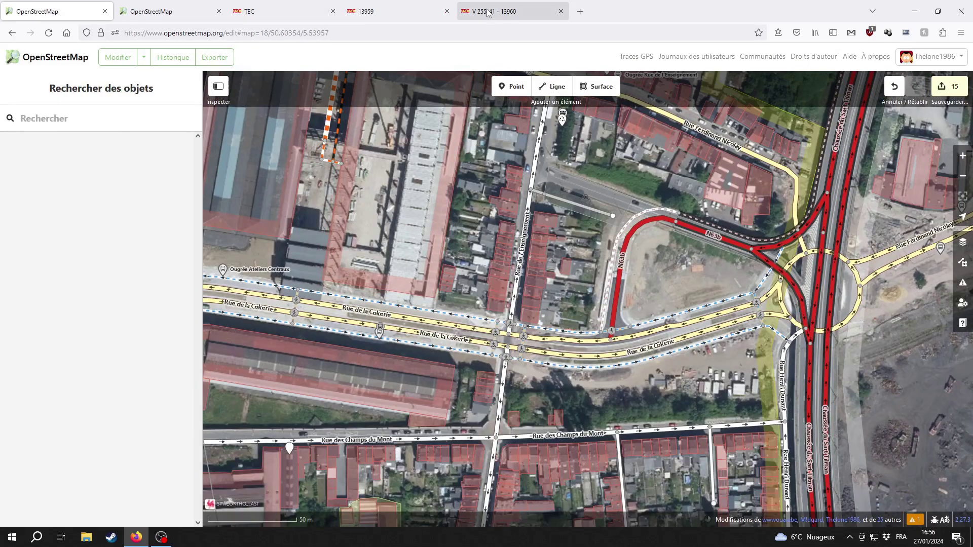
Review the line 41 school-day timetables in both directions, checking the trips serving Ougrée Ateliers Centraux and Sart-Tilman Amphithéâtres
{"action": "left_click", "coordinate": [487, 12]}
{"action": "scroll", "coordinate": [484, 430], "scroll_direction": "up", "scroll_amount": 1}
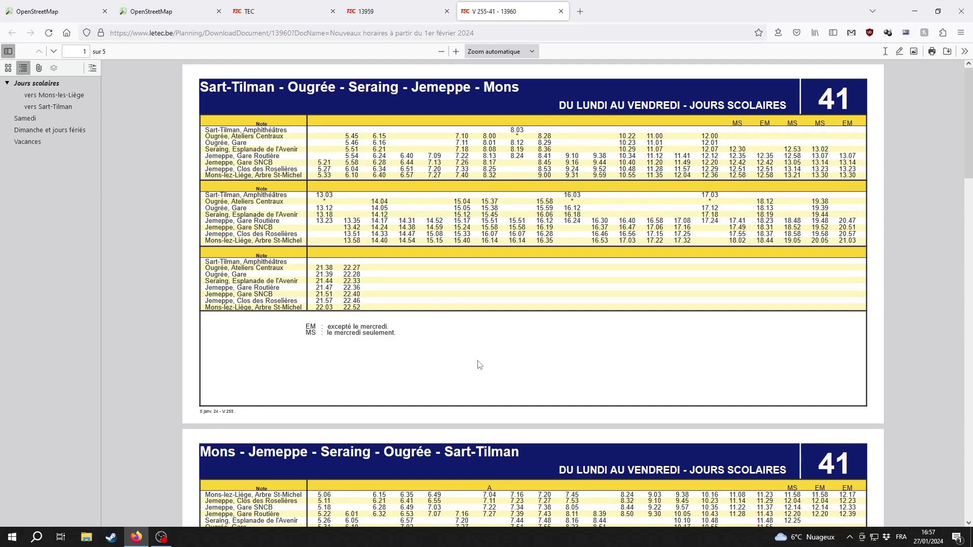
{"action": "scroll", "coordinate": [479, 364], "scroll_direction": "down", "scroll_amount": 2}
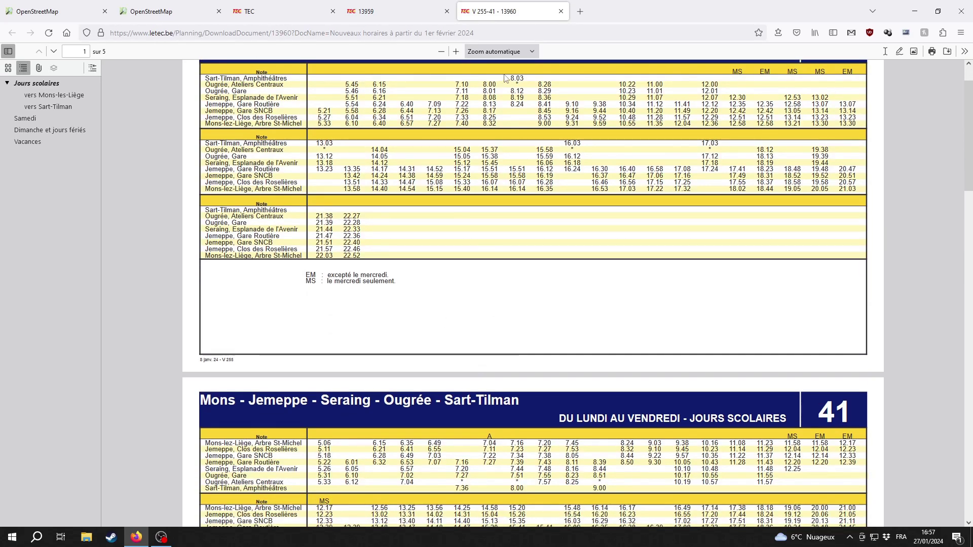
{"action": "scroll", "coordinate": [420, 371], "scroll_direction": "down", "scroll_amount": 4}
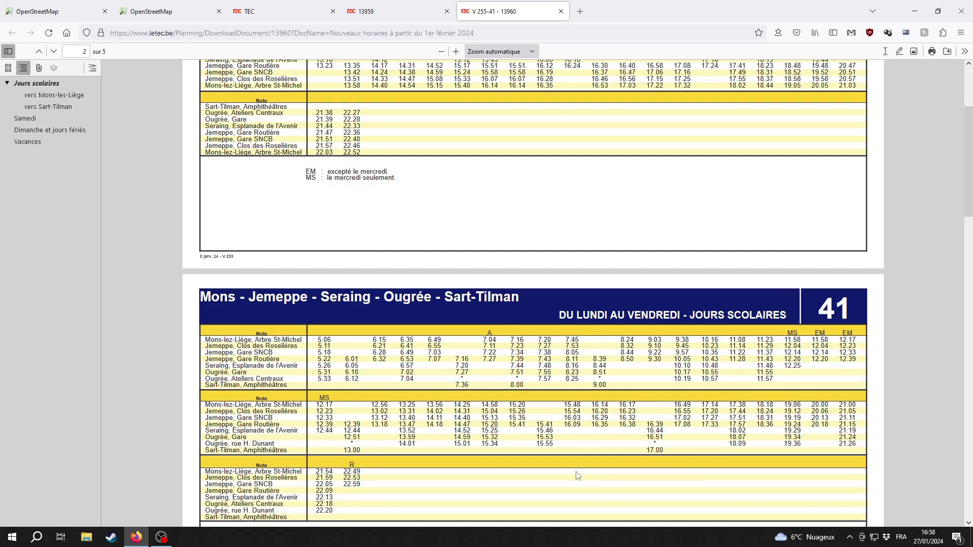
{"action": "scroll", "coordinate": [566, 455], "scroll_direction": "down", "scroll_amount": 3}
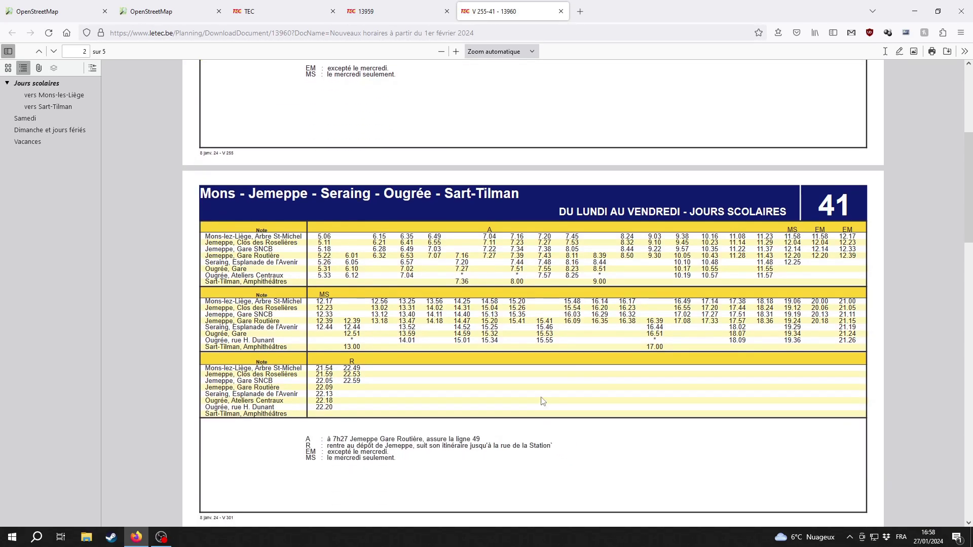
{"action": "scroll", "coordinate": [530, 390], "scroll_direction": "up", "scroll_amount": 2}
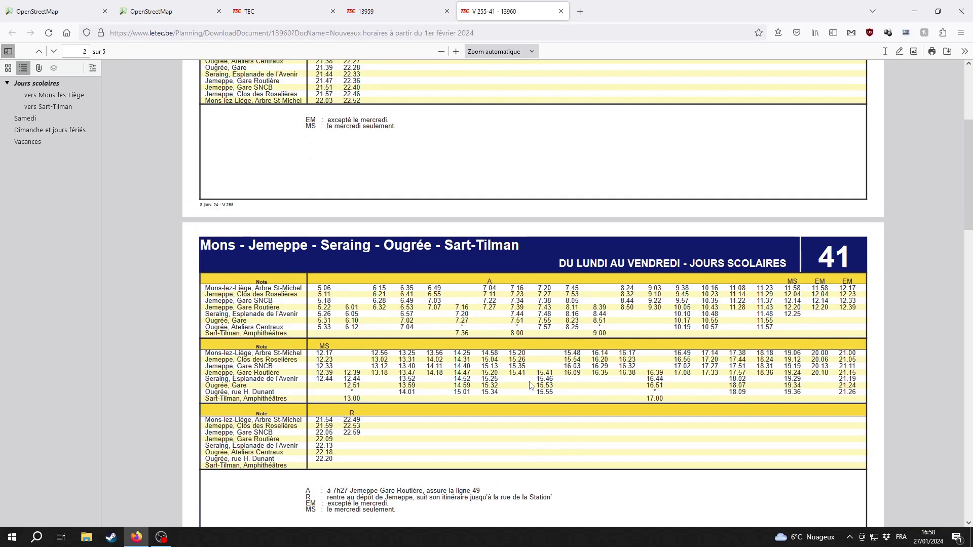
{"action": "scroll", "coordinate": [530, 386], "scroll_direction": "up", "scroll_amount": 7}
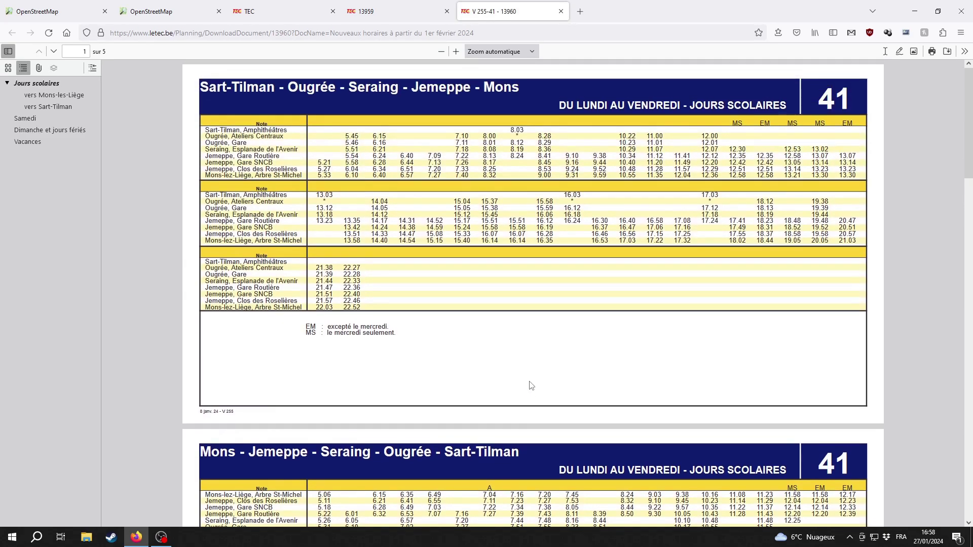
Examine the published OpenStreetMap map around Rue de la Cokerie, then close it and return to the map editor
{"action": "left_click", "coordinate": [157, 11]}
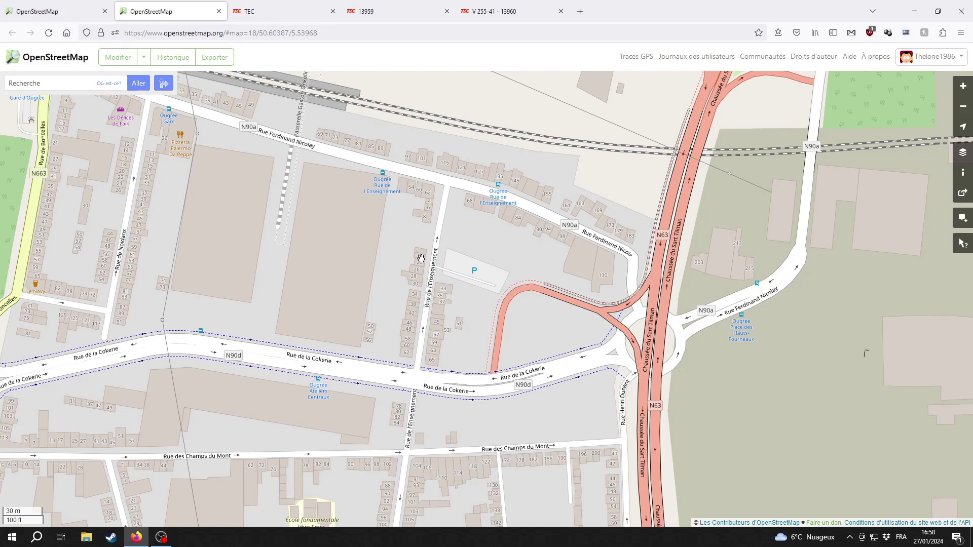
{"action": "left_click_drag", "start_coordinate": [313, 353], "coordinate": [489, 318]}
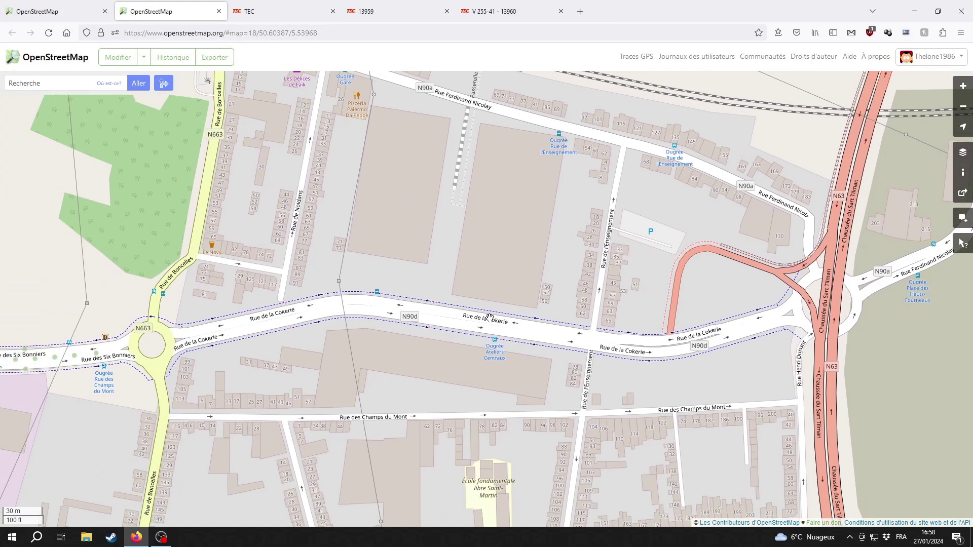
{"action": "scroll", "coordinate": [454, 364], "scroll_direction": "down", "scroll_amount": 1}
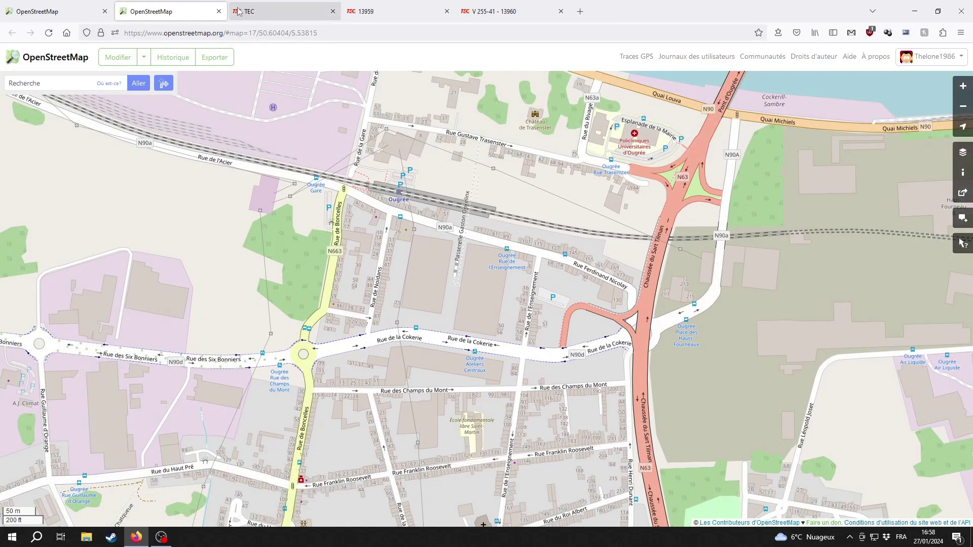
{"action": "left_click", "coordinate": [219, 11]}
{"action": "left_click", "coordinate": [38, 11]}
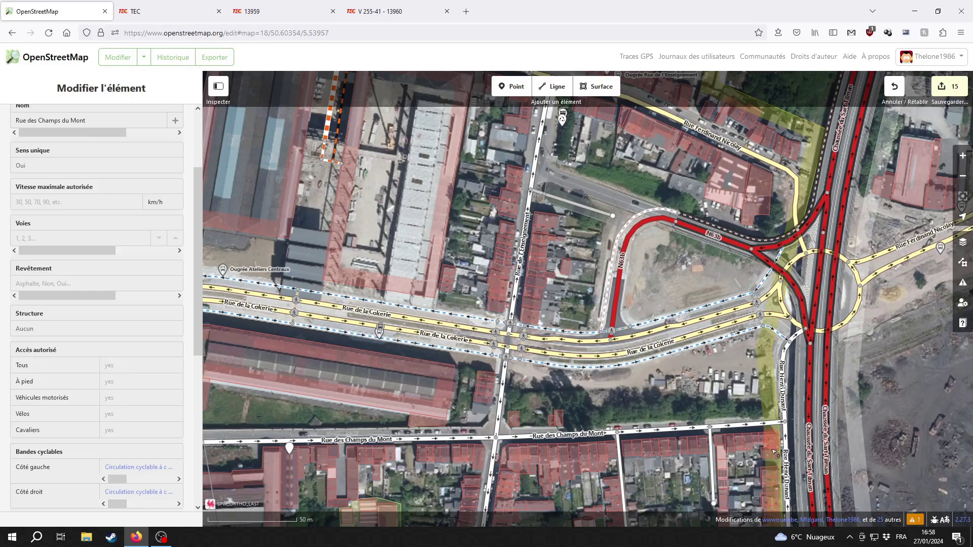
Follow the map from the Ougrée roundabout to Boulevard du Rectorat and locate the Sart Tilman Amphithéâtres bus stops
{"action": "left_click_drag", "start_coordinate": [684, 383], "coordinate": [344, 233]}
{"action": "scroll", "coordinate": [556, 347], "scroll_direction": "down", "scroll_amount": 1}
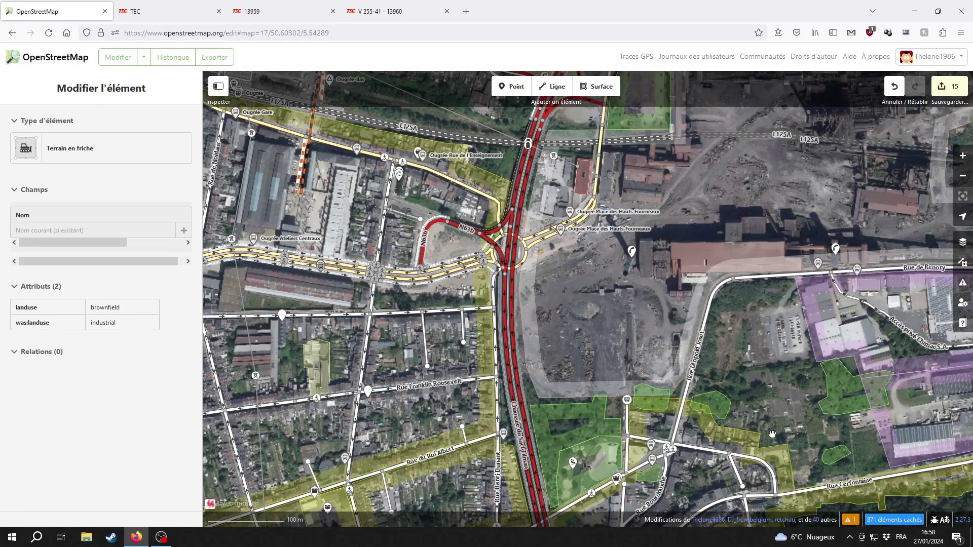
{"action": "left_click_drag", "start_coordinate": [760, 456], "coordinate": [555, 262]}
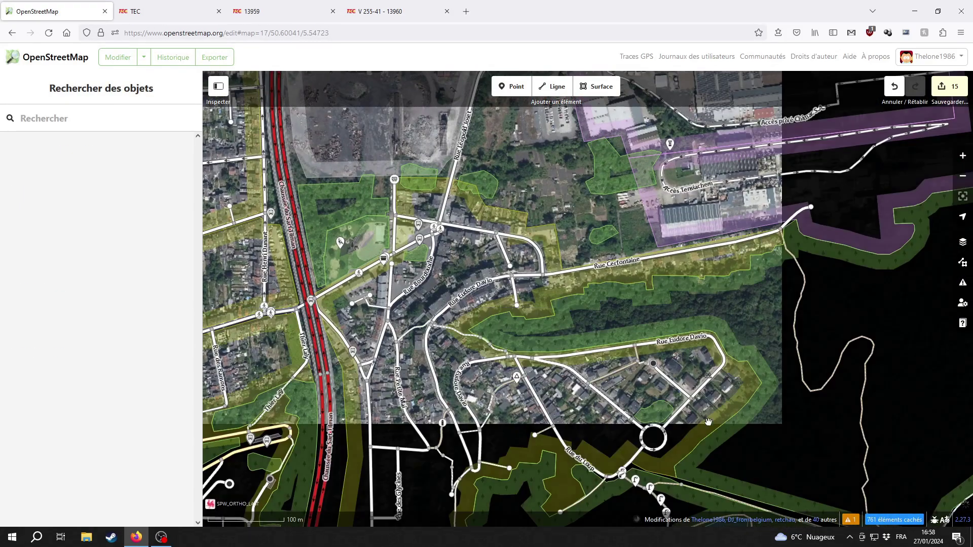
{"action": "left_click_drag", "start_coordinate": [764, 458], "coordinate": [495, 269]}
{"action": "scroll", "coordinate": [522, 385], "scroll_direction": "down", "scroll_amount": 2}
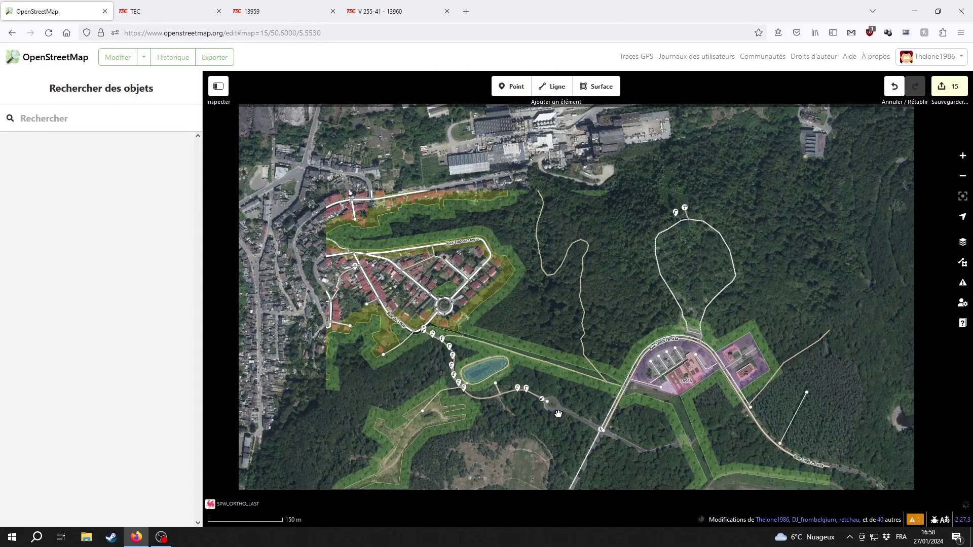
{"action": "left_click", "coordinate": [593, 447]}
{"action": "left_click_drag", "start_coordinate": [599, 456], "coordinate": [430, 154]}
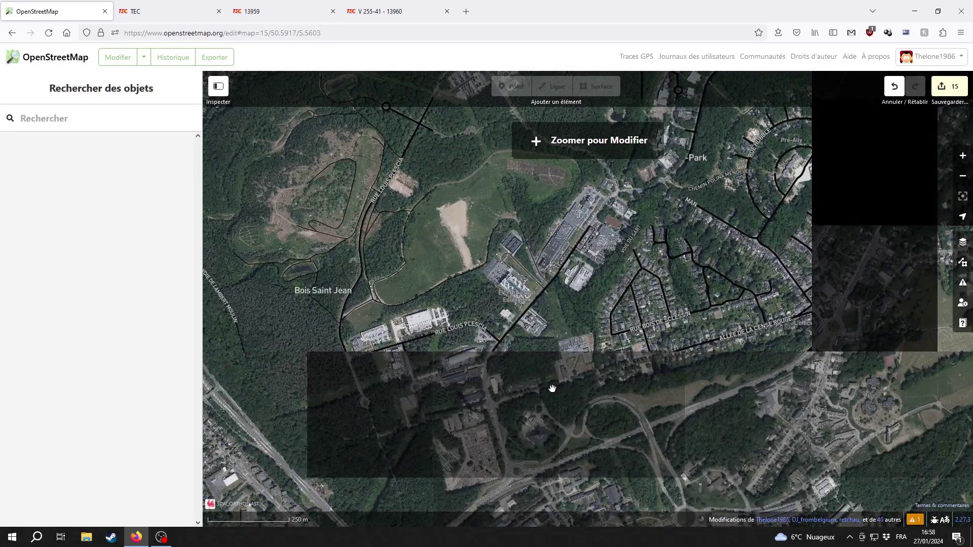
{"action": "left_click_drag", "start_coordinate": [567, 402], "coordinate": [410, 212]}
{"action": "left_click_drag", "start_coordinate": [619, 448], "coordinate": [482, 434]}
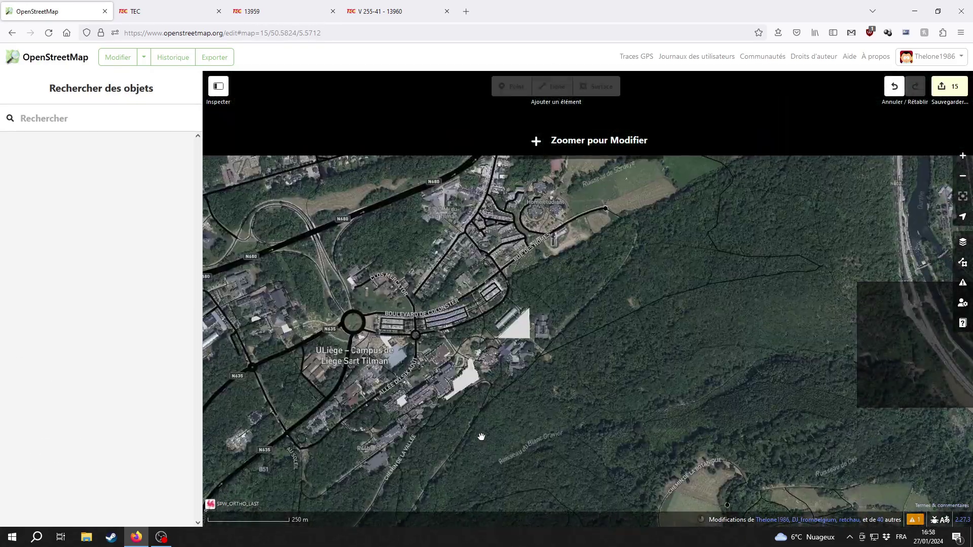
{"action": "scroll", "coordinate": [527, 264], "scroll_direction": "up", "scroll_amount": 3}
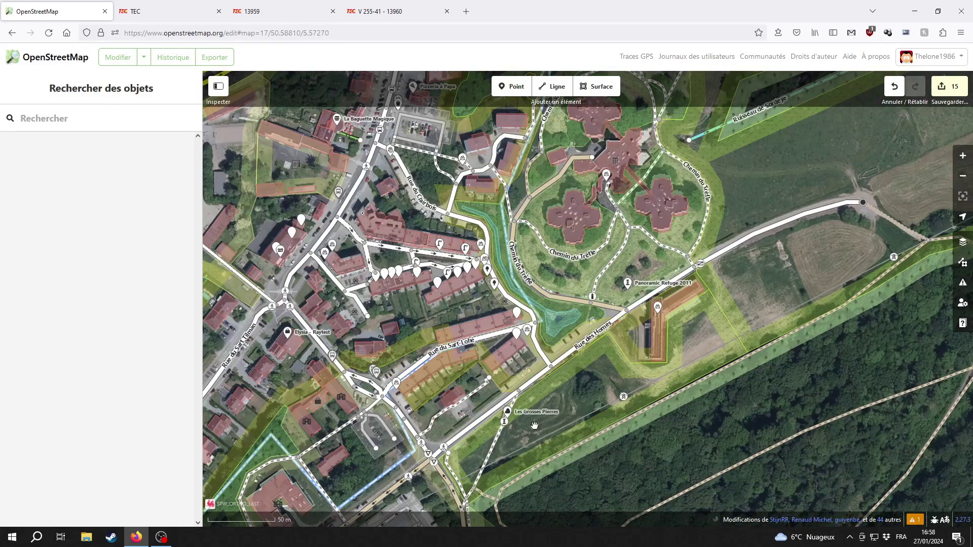
{"action": "left_click_drag", "start_coordinate": [554, 397], "coordinate": [716, 163]}
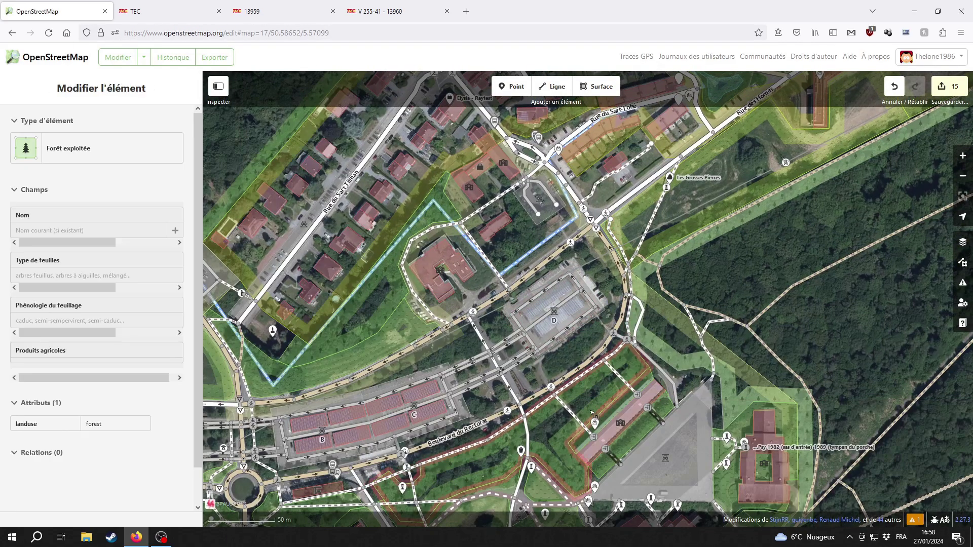
{"action": "left_click_drag", "start_coordinate": [539, 440], "coordinate": [541, 399]}
{"action": "scroll", "coordinate": [542, 399], "scroll_direction": "up", "scroll_amount": 5}
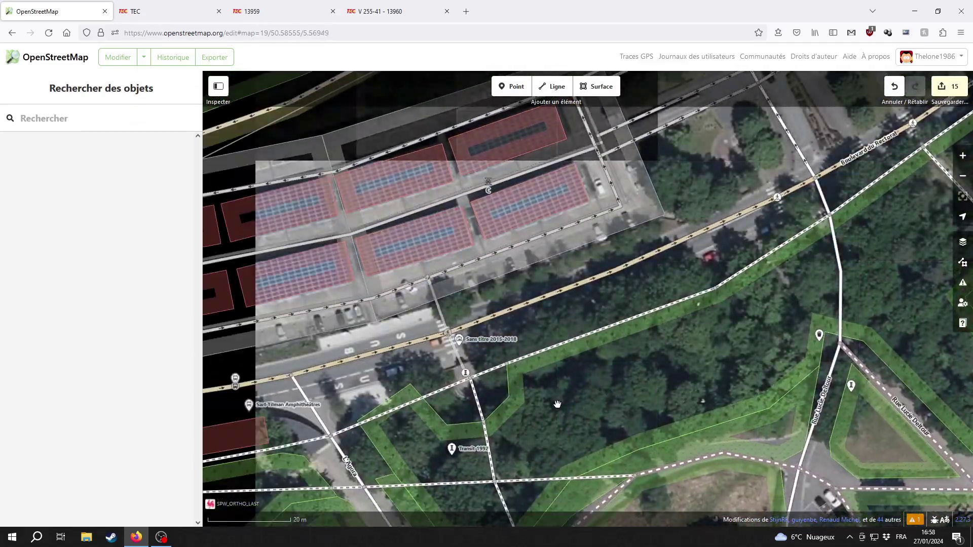
{"action": "left_click_drag", "start_coordinate": [331, 390], "coordinate": [535, 373]}
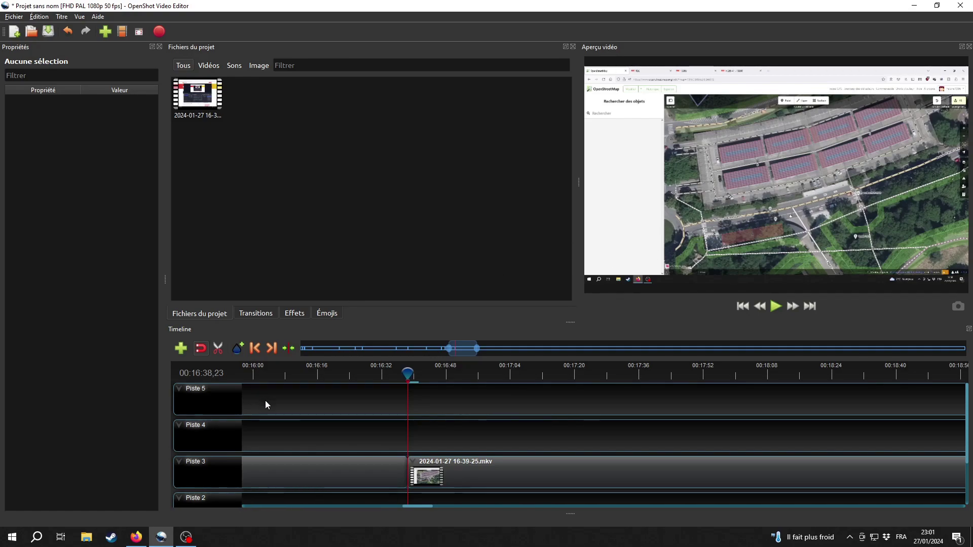
Switch to the browser's map editor and check the attributes of the two Sart Tilman Amphithéâtres stops south of Boulevard du Rectorat nearest the roundabout
{"action": "key", "text": "alt+Tab"}
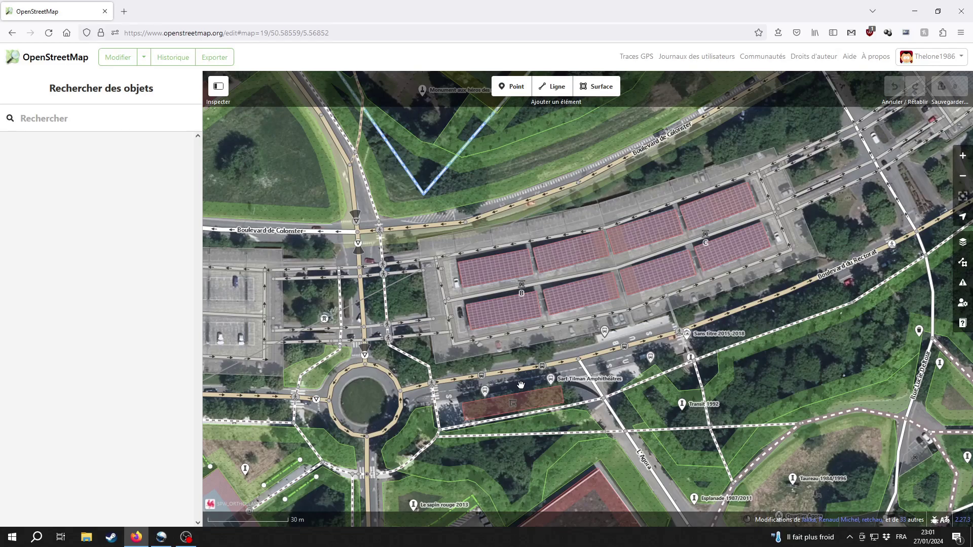
{"action": "scroll", "coordinate": [521, 385], "scroll_direction": "up", "scroll_amount": 1}
{"action": "scroll", "coordinate": [499, 375], "scroll_direction": "up", "scroll_amount": 1}
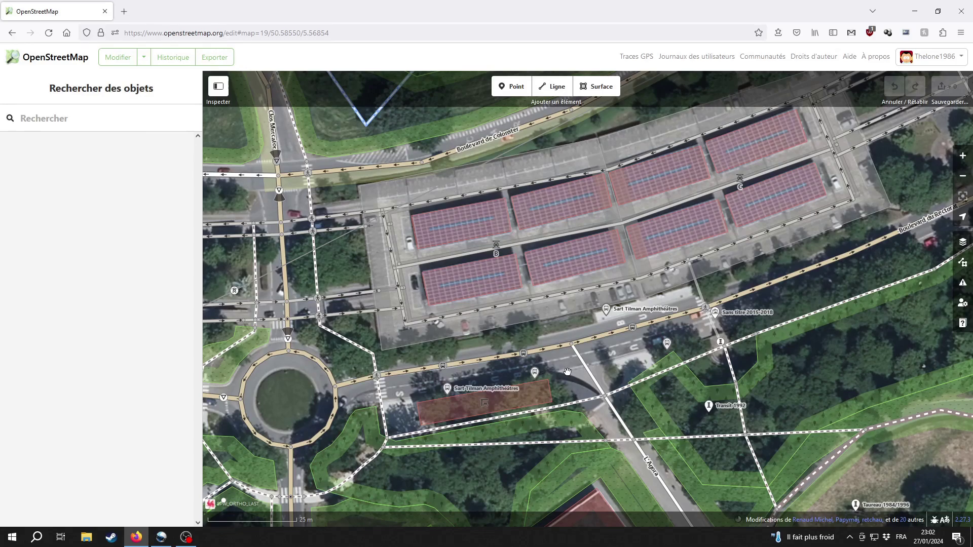
{"action": "left_click", "coordinate": [536, 372]}
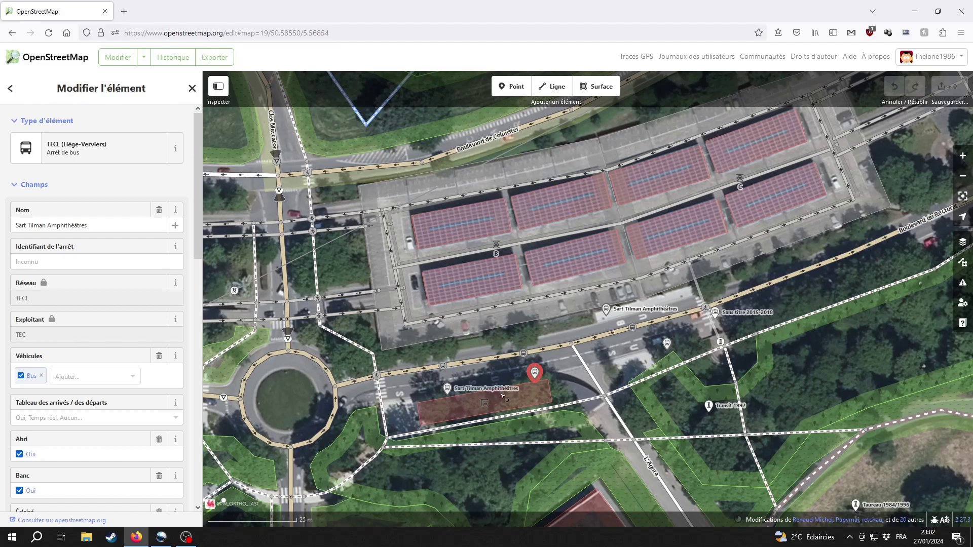
{"action": "scroll", "coordinate": [130, 385], "scroll_direction": "down", "scroll_amount": 7}
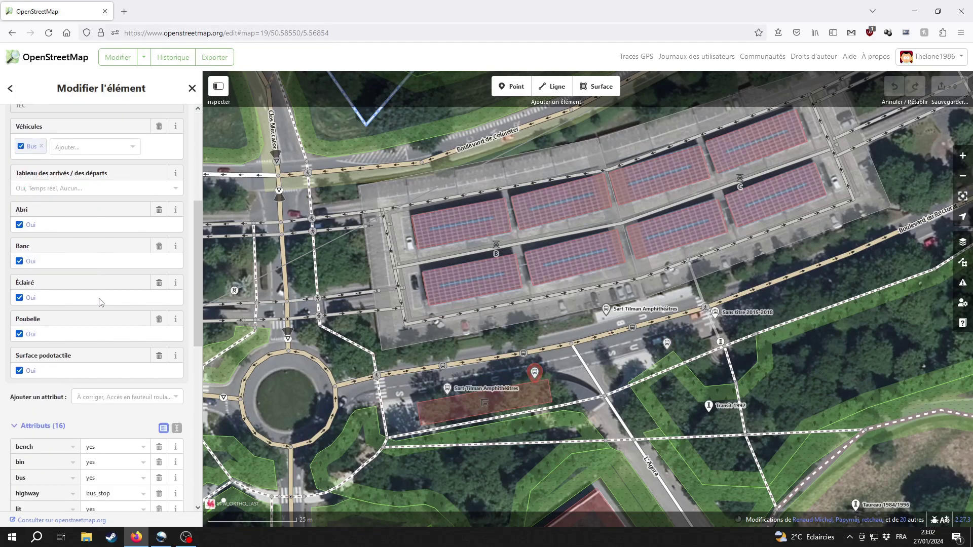
{"action": "scroll", "coordinate": [124, 406], "scroll_direction": "down", "scroll_amount": 3}
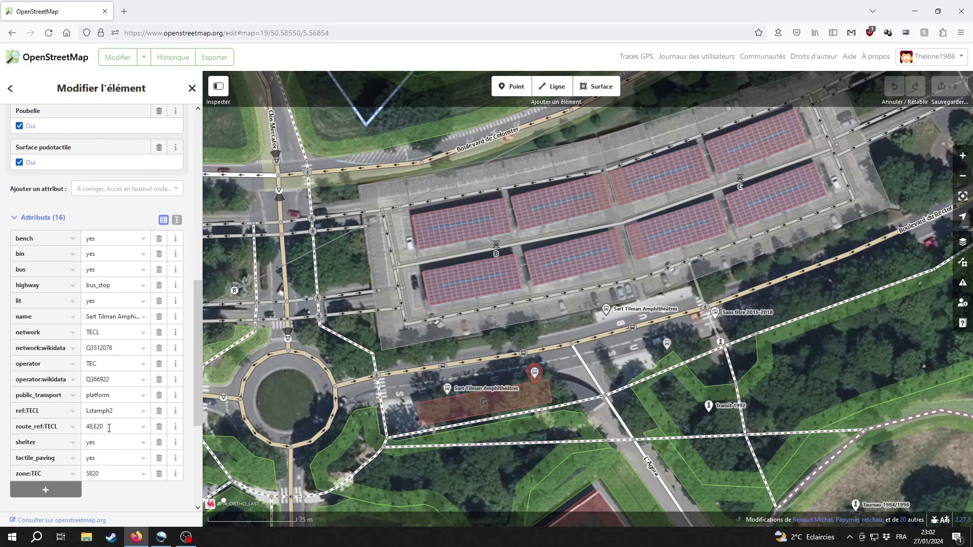
{"action": "left_click", "coordinate": [446, 388]}
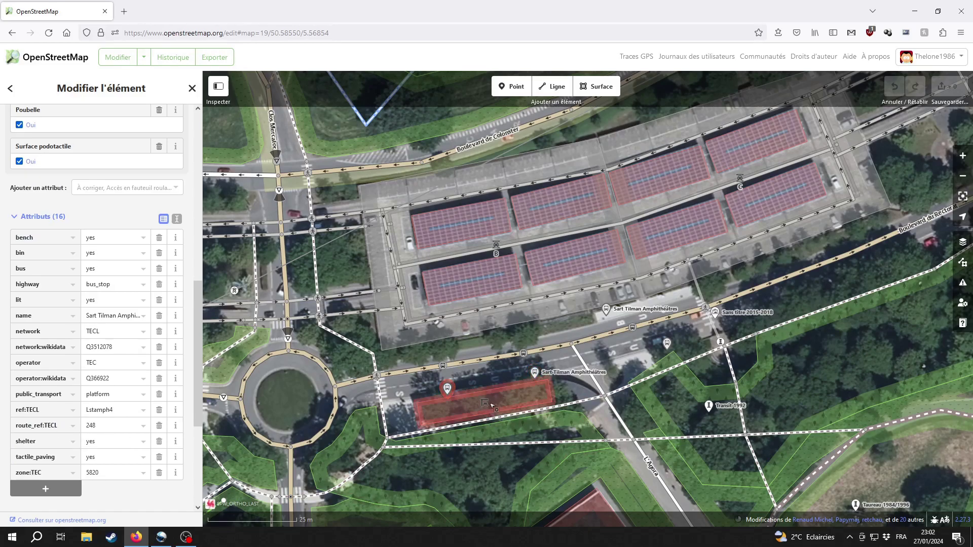
Check the served lines and relations of the Sart Tilman Amphithéâtres stops east of L'Agora and north of Boulevard du Rectorat
{"action": "left_click", "coordinate": [667, 344]}
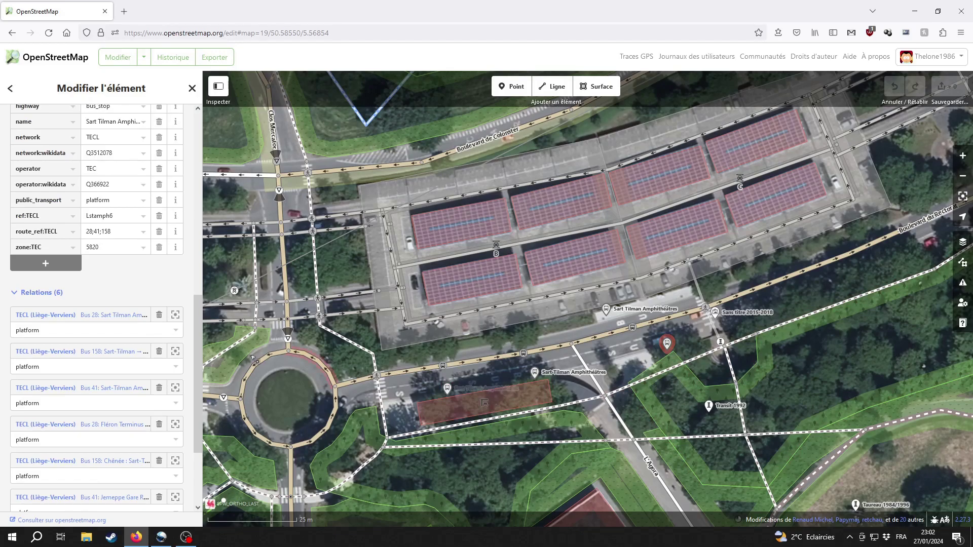
{"action": "scroll", "coordinate": [131, 267], "scroll_direction": "down", "scroll_amount": 2}
{"action": "scroll", "coordinate": [131, 267], "scroll_direction": "up", "scroll_amount": 3}
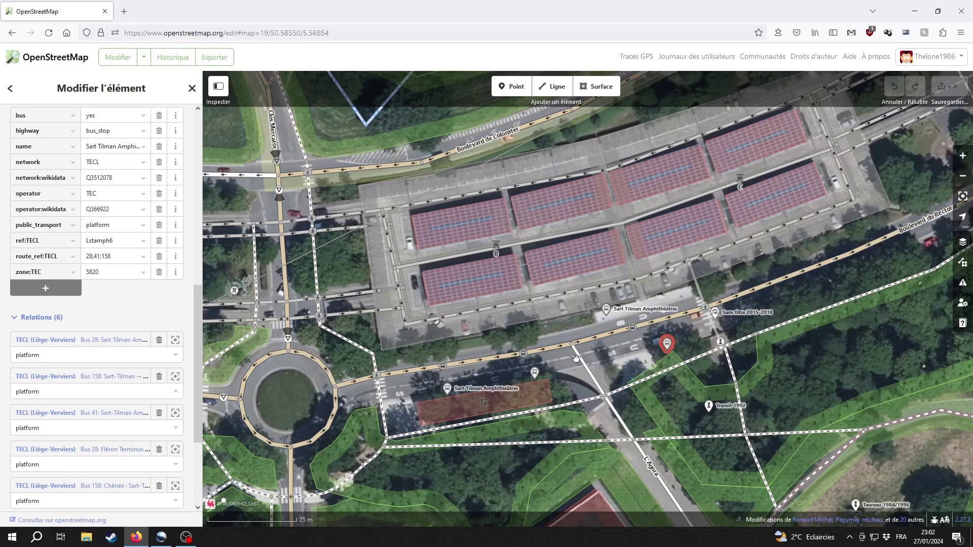
{"action": "left_click", "coordinate": [606, 309]}
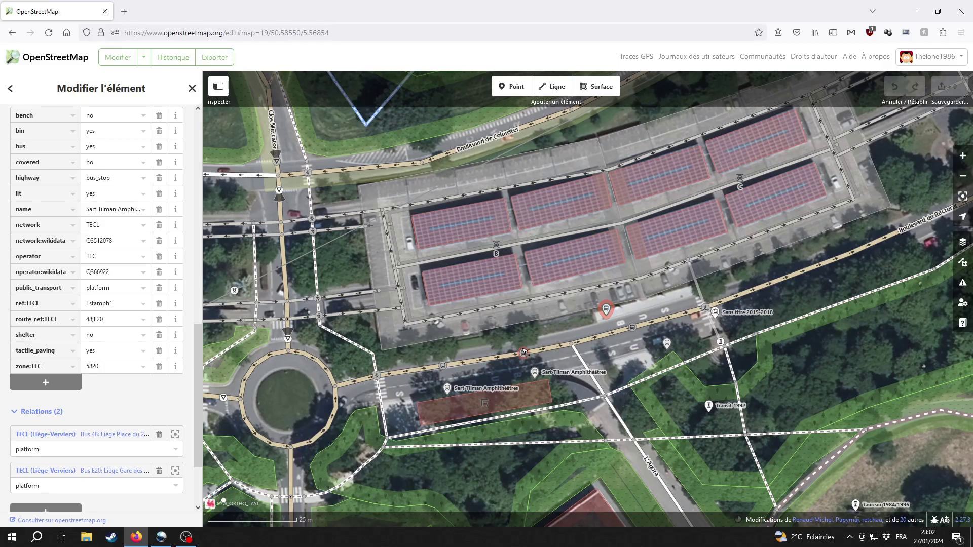
{"action": "scroll", "coordinate": [636, 308], "scroll_direction": "up", "scroll_amount": 2}
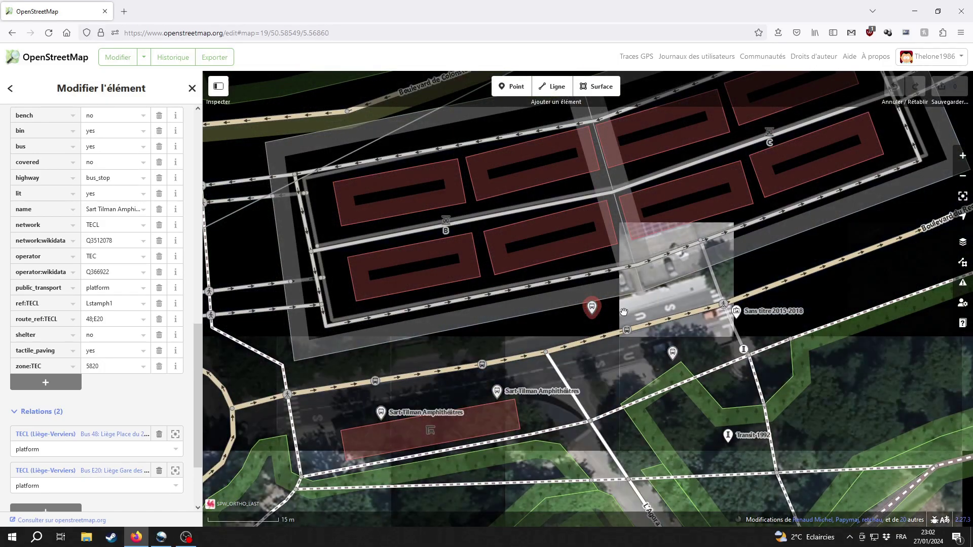
{"action": "scroll", "coordinate": [600, 367], "scroll_direction": "down", "scroll_amount": 2}
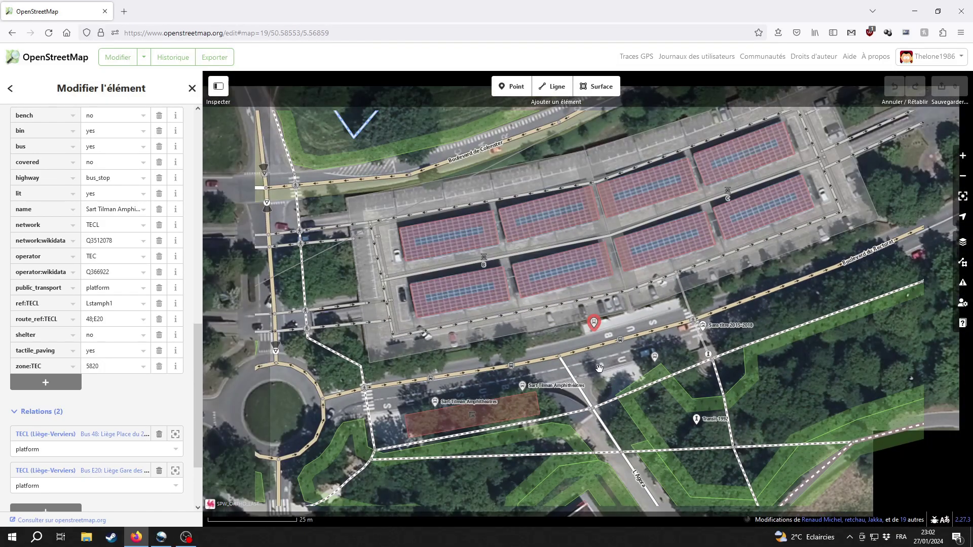
{"action": "key", "text": "Escape"}
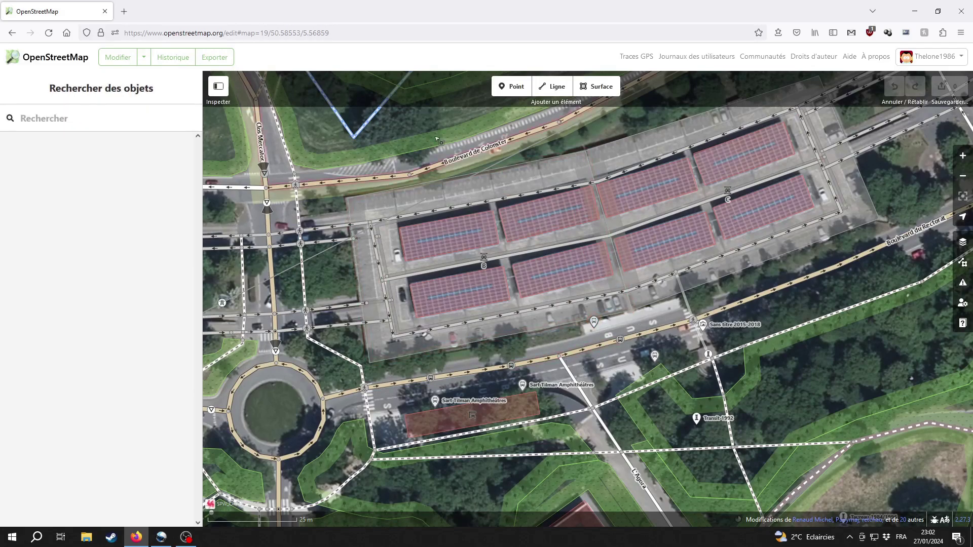
Examine the one-way section of Boulevard du Rectorat at the L'Agora junction between the bus stops
{"action": "left_click", "coordinate": [532, 134]}
{"action": "key", "text": "Escape"}
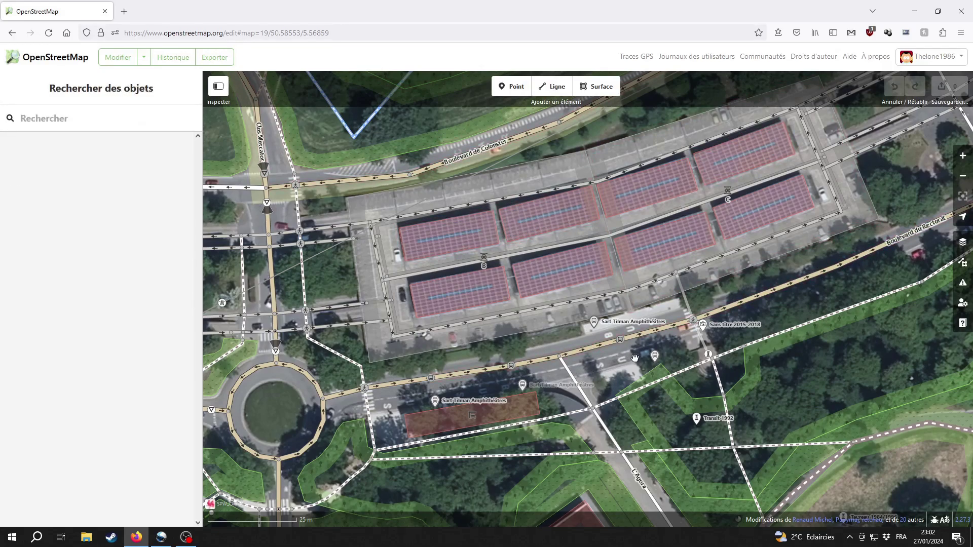
{"action": "left_click", "coordinate": [601, 341]}
{"action": "scroll", "coordinate": [603, 340], "scroll_direction": "up", "scroll_amount": 3}
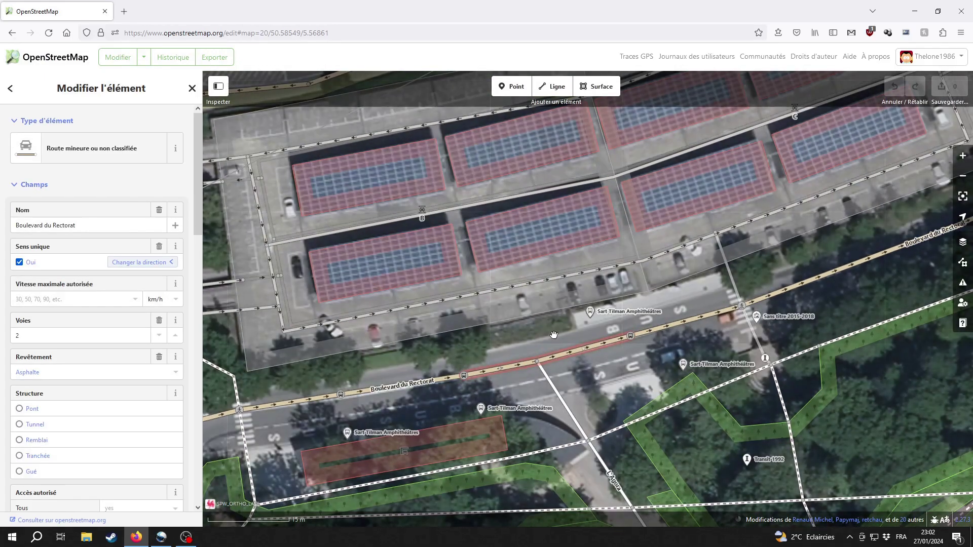
{"action": "scroll", "coordinate": [596, 377], "scroll_direction": "down", "scroll_amount": 3}
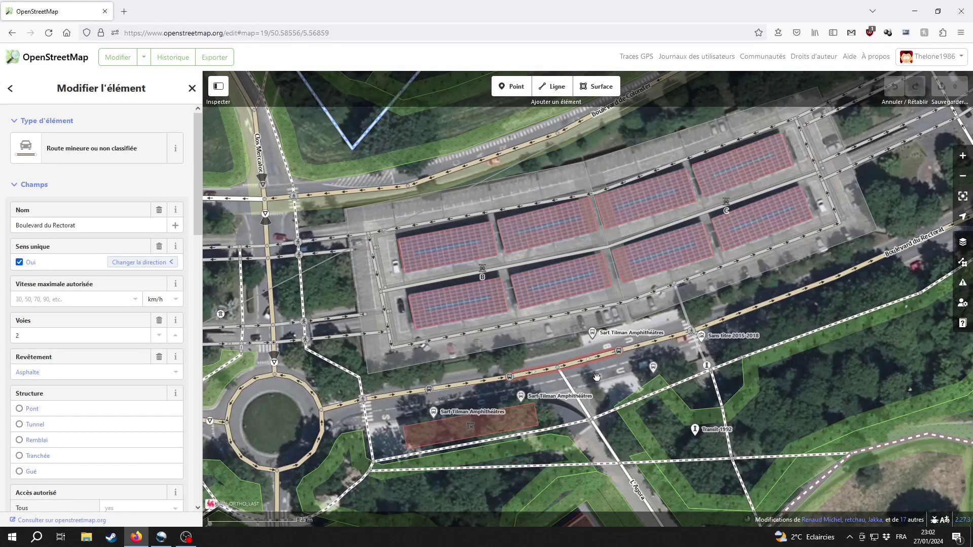
{"action": "left_click", "coordinate": [592, 379]}
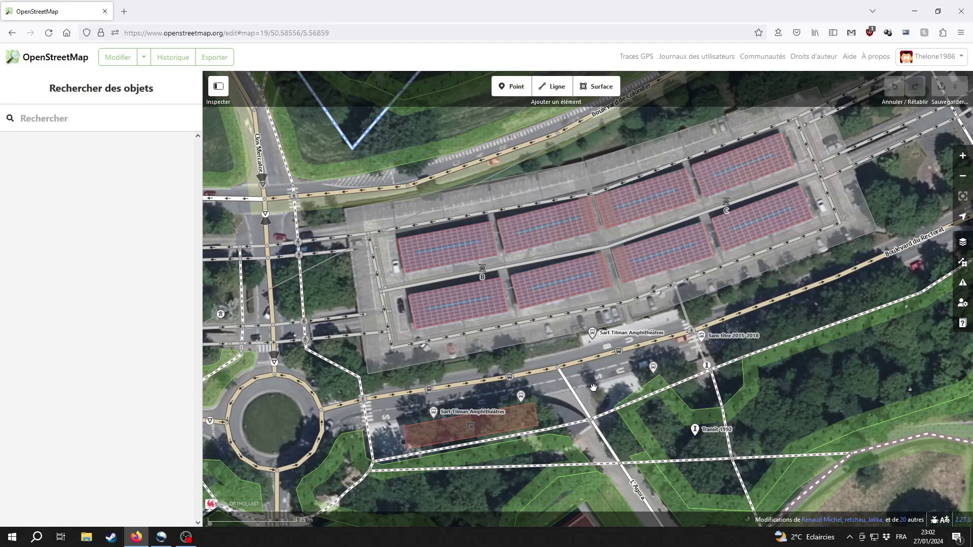
{"action": "left_click", "coordinate": [592, 388]}
{"action": "key", "text": "alt+Tab"}
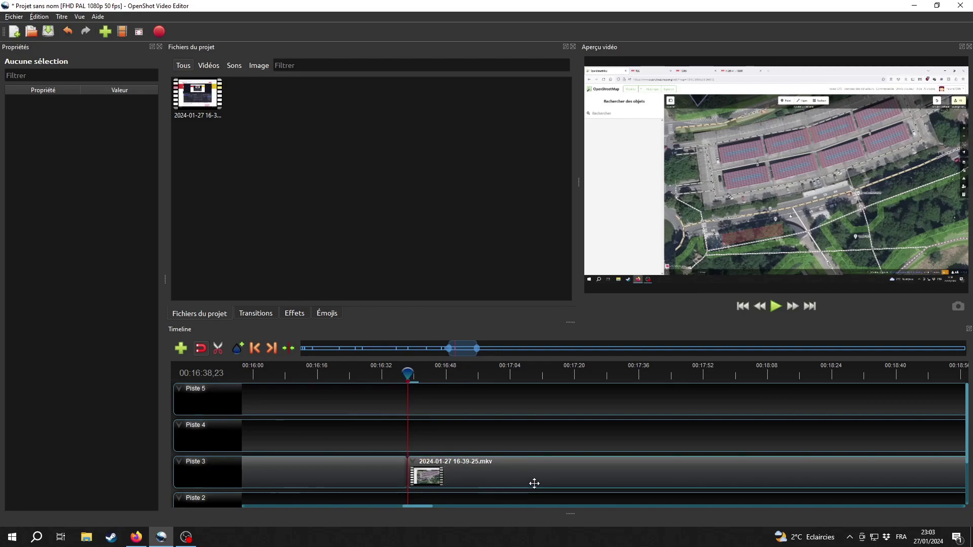
{"action": "mouse_move", "coordinate": [419, 505]}
{"action": "left_mouse_down"}
{"action": "mouse_move", "coordinate": [963, 512]}
{"action": "mouse_move", "coordinate": [379, 486]}
{"action": "mouse_move", "coordinate": [427, 491]}
{"action": "left_mouse_up"}
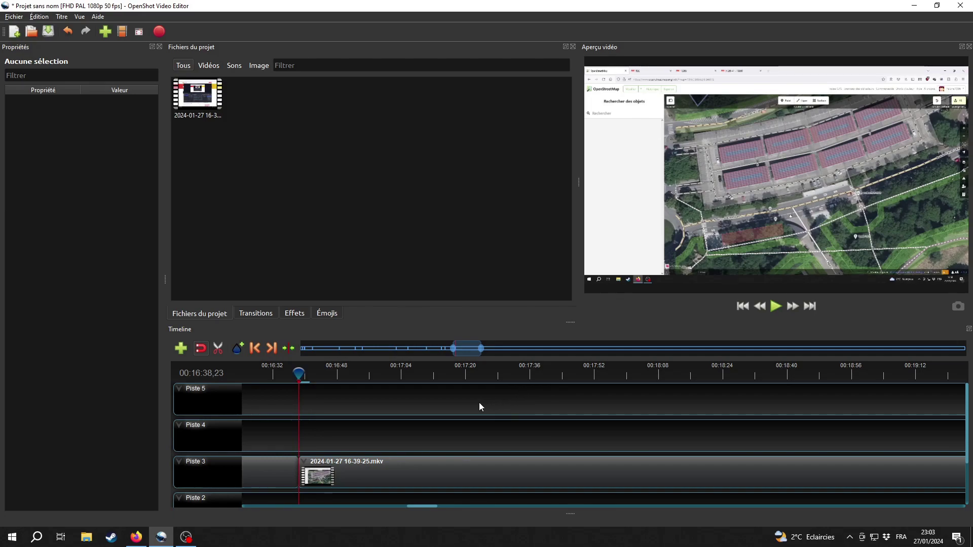
{"action": "mouse_move", "coordinate": [141, 541]}
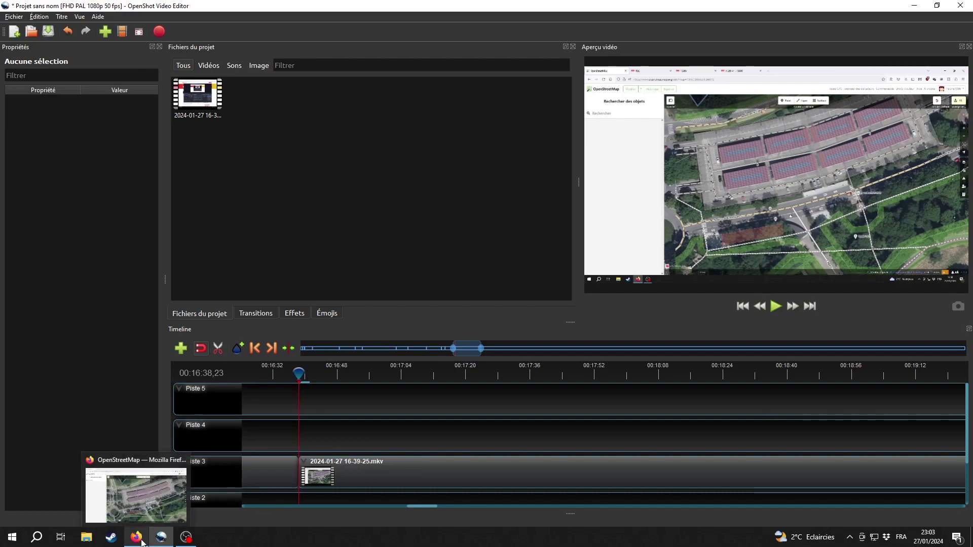
{"action": "left_click", "coordinate": [141, 541]}
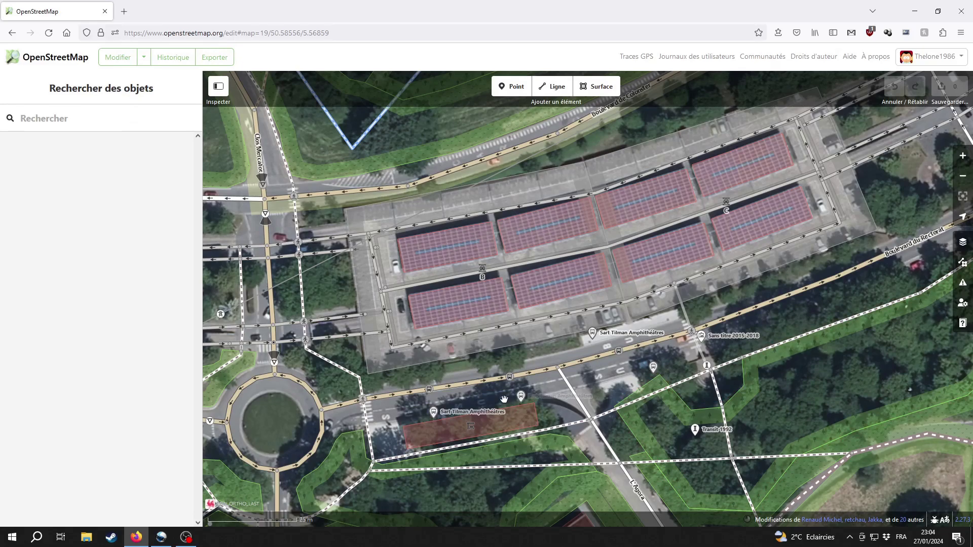
Check the attributes and relations of the two Sart Tilman Amphithéâtres stops between the roundabout and L'Agora, south of Boulevard du Rectorat
{"action": "left_click", "coordinate": [522, 398]}
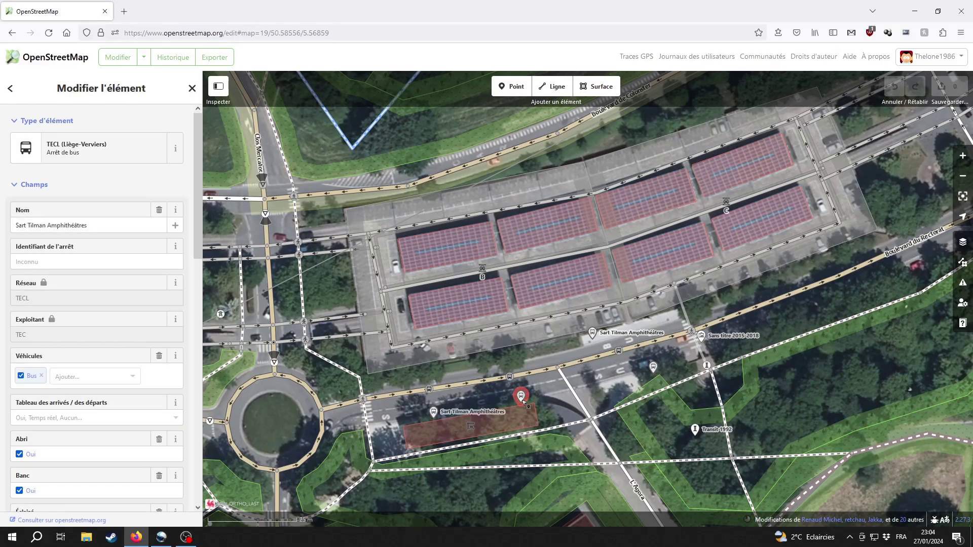
{"action": "scroll", "coordinate": [99, 381], "scroll_direction": "down", "scroll_amount": 5}
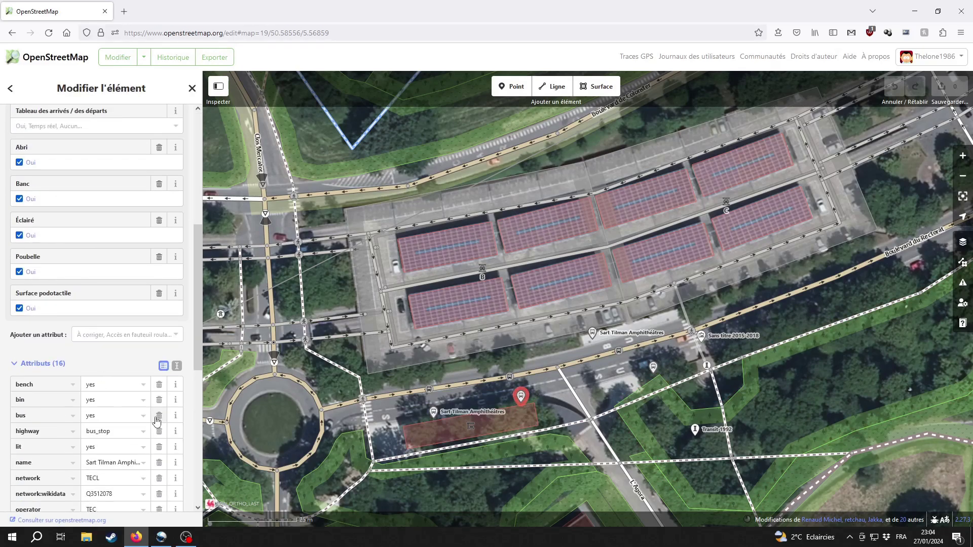
{"action": "scroll", "coordinate": [112, 472], "scroll_direction": "down", "scroll_amount": 5}
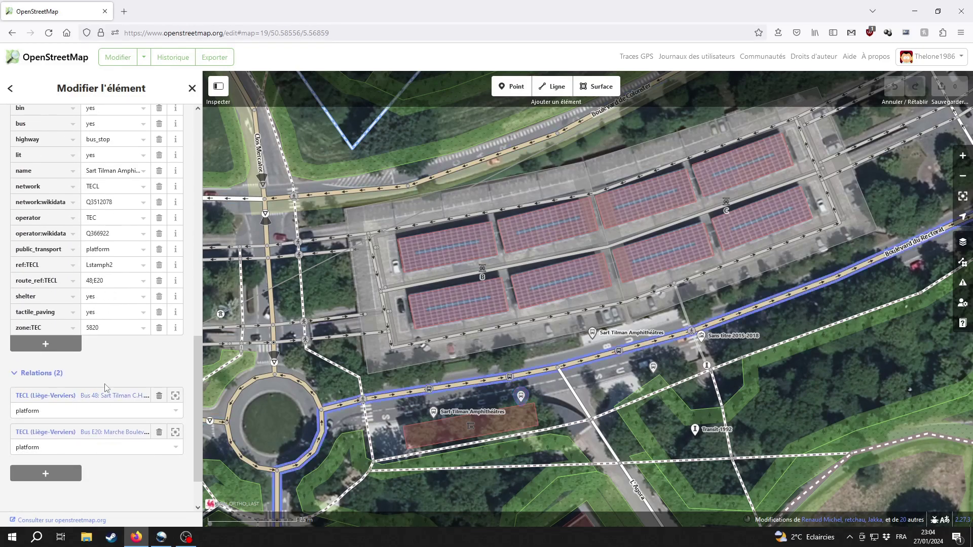
{"action": "left_click", "coordinate": [434, 413]}
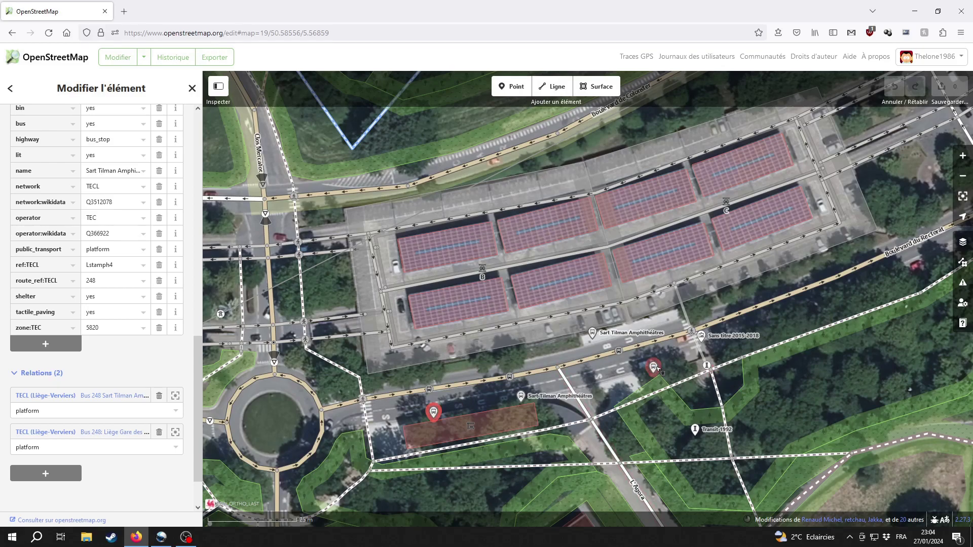
Check the served lines and relations of the stop east of L'Agora and the one north of Boulevard du Rectorat
{"action": "left_click", "coordinate": [653, 367]}
{"action": "scroll", "coordinate": [97, 371], "scroll_direction": "down", "scroll_amount": 2}
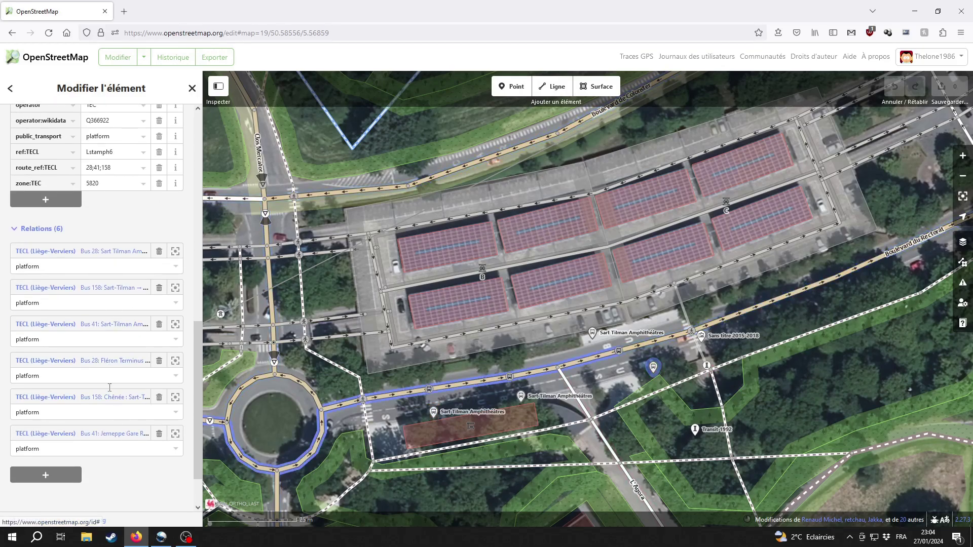
{"action": "left_click", "coordinate": [592, 332]}
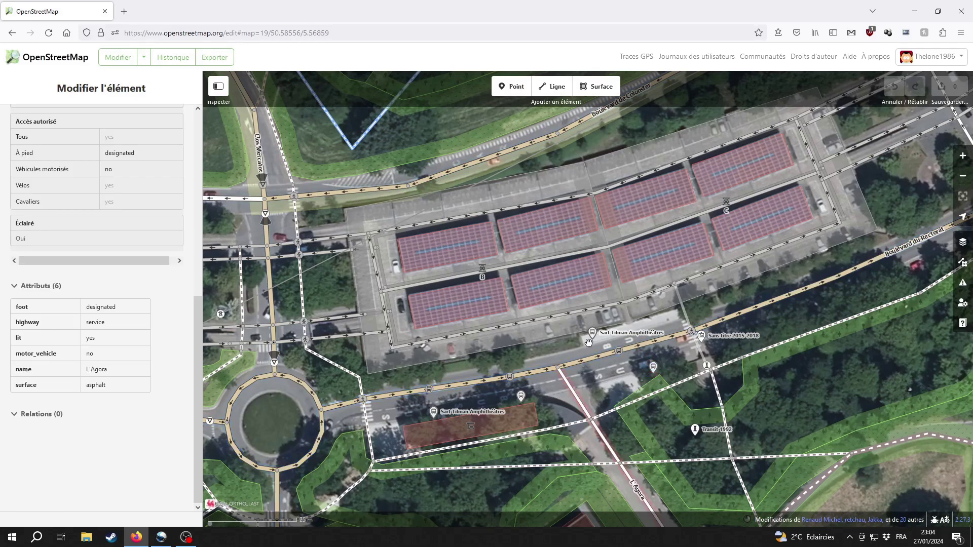
{"action": "scroll", "coordinate": [38, 393], "scroll_direction": "down", "scroll_amount": 1}
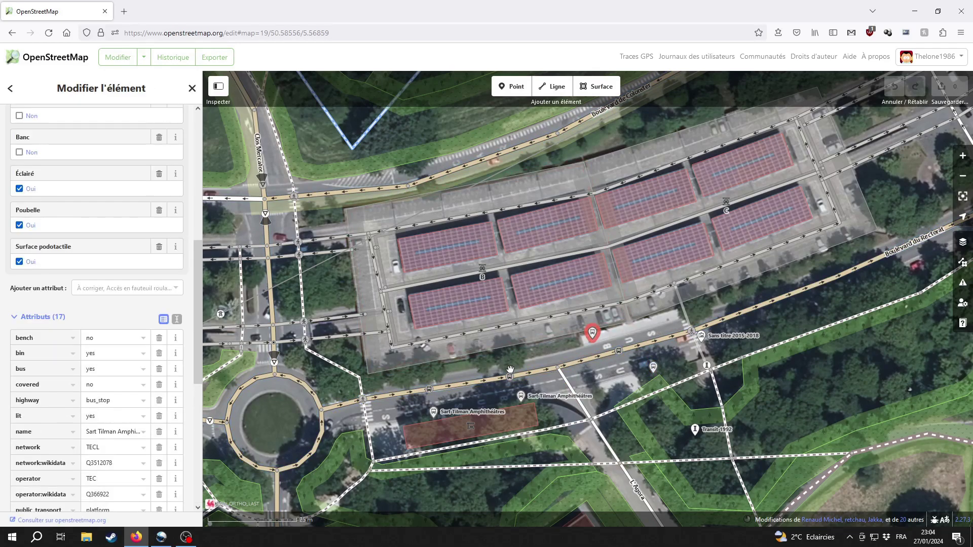
{"action": "left_click_drag", "start_coordinate": [422, 376], "coordinate": [522, 379]}
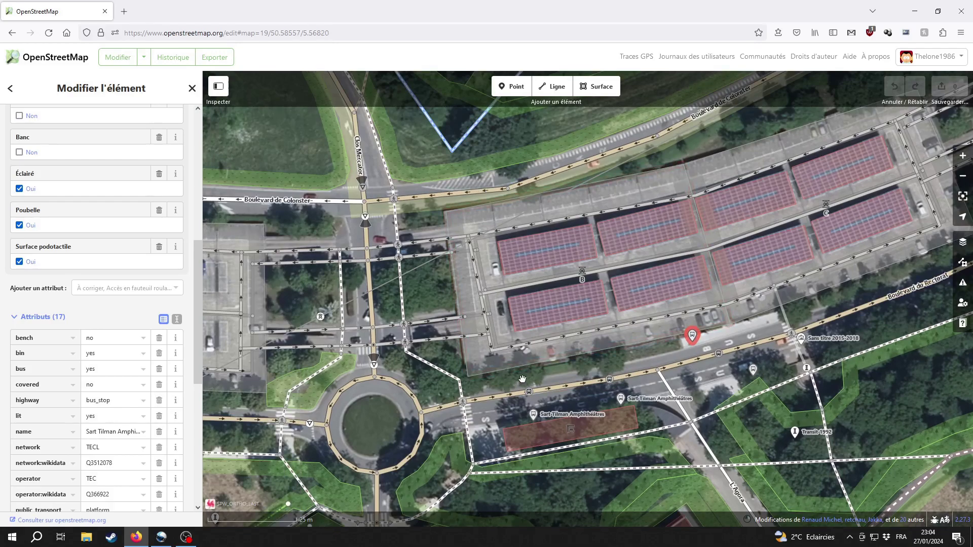
{"action": "key", "text": "Escape"}
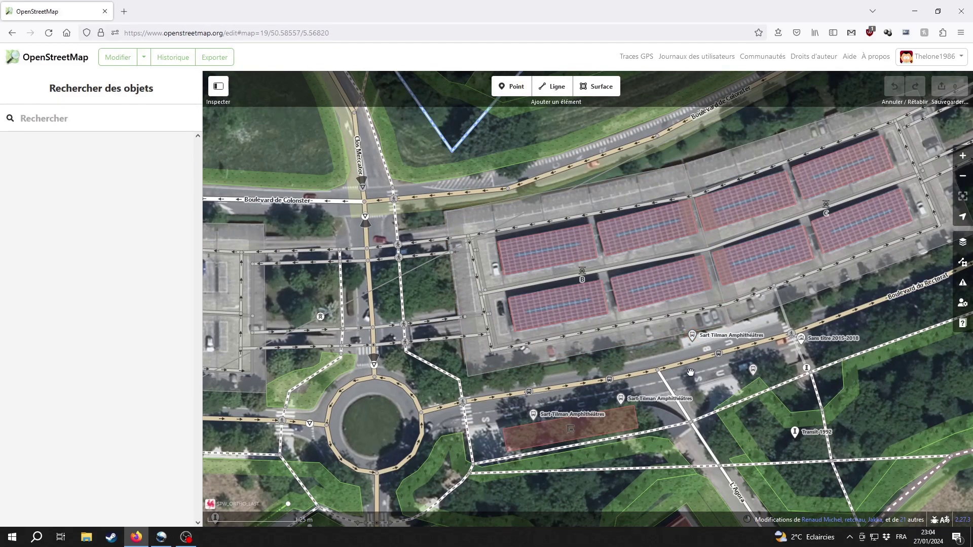
View bus 41's full route, opening the Jemeppe Gare Routière to Sart-Tilman Amphithéâtres relation from the N90a segment west of the Ougrée junction
{"action": "scroll", "coordinate": [711, 370], "scroll_direction": "down", "scroll_amount": 3}
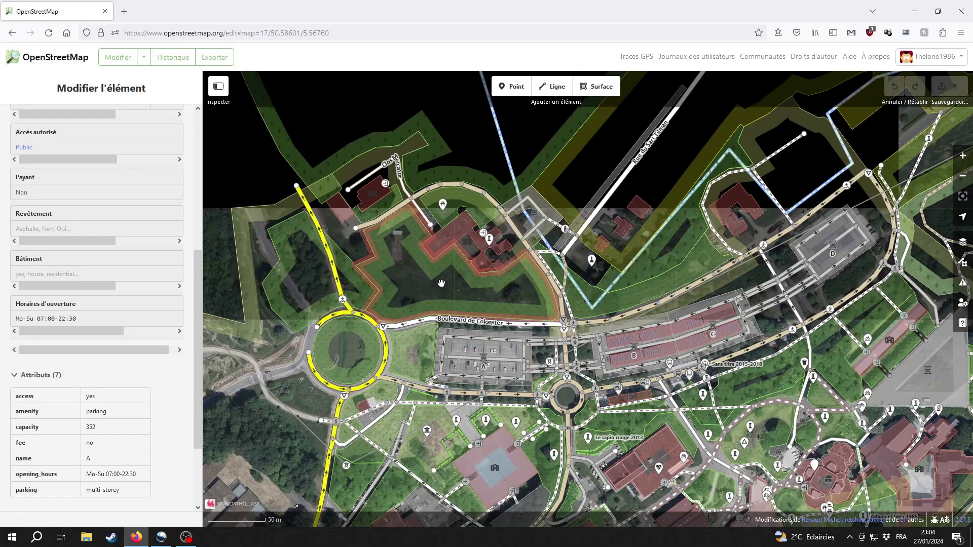
{"action": "scroll", "coordinate": [608, 314], "scroll_direction": "down", "scroll_amount": 3}
{"action": "scroll", "coordinate": [608, 314], "scroll_direction": "down", "scroll_amount": 3}
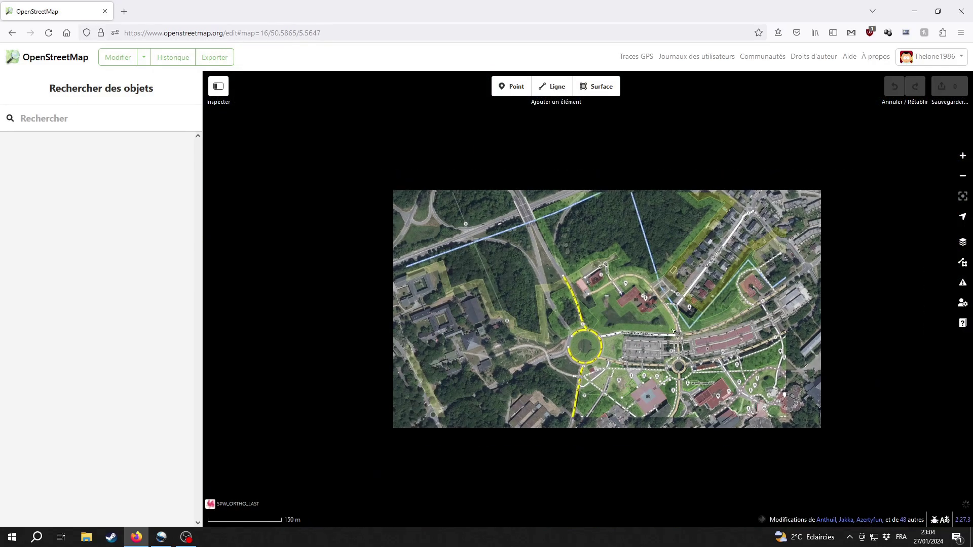
{"action": "scroll", "coordinate": [491, 304], "scroll_direction": "down", "scroll_amount": 3}
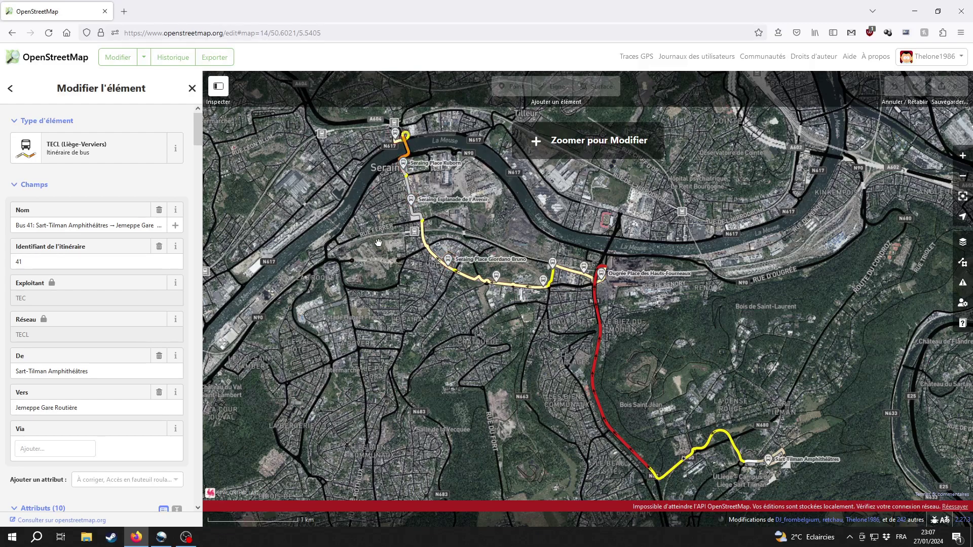
{"action": "left_click", "coordinate": [593, 282]}
{"action": "scroll", "coordinate": [43, 312], "scroll_direction": "down", "scroll_amount": 10}
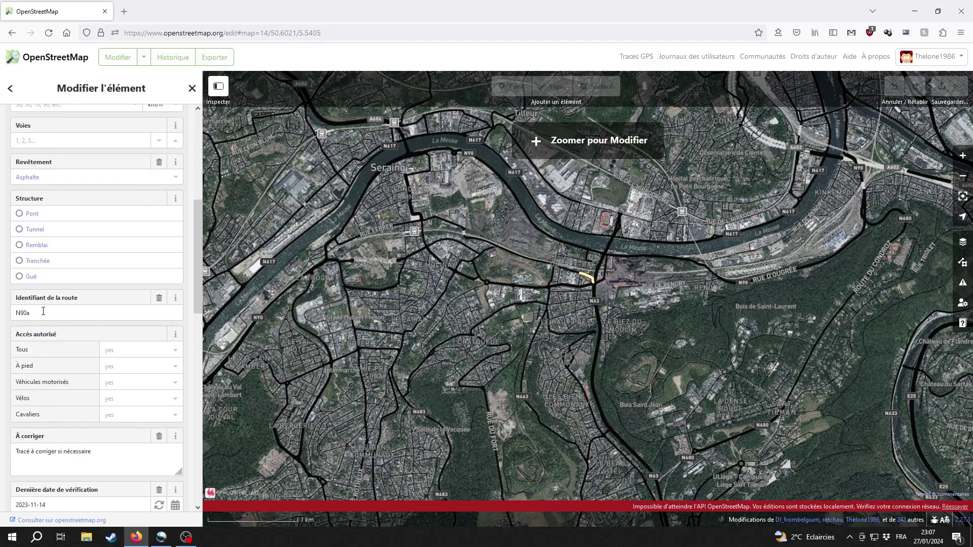
{"action": "scroll", "coordinate": [43, 311], "scroll_direction": "down", "scroll_amount": 10}
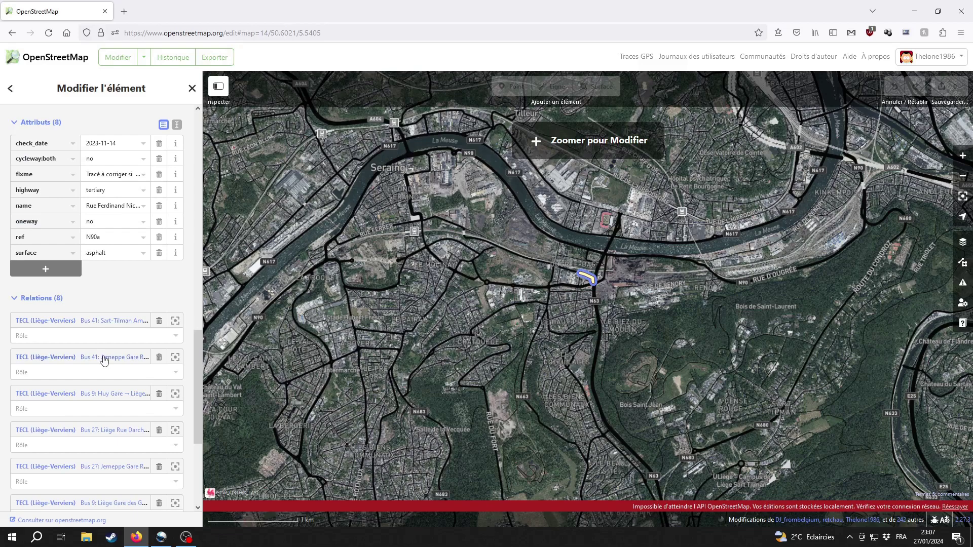
{"action": "left_click", "coordinate": [104, 358]}
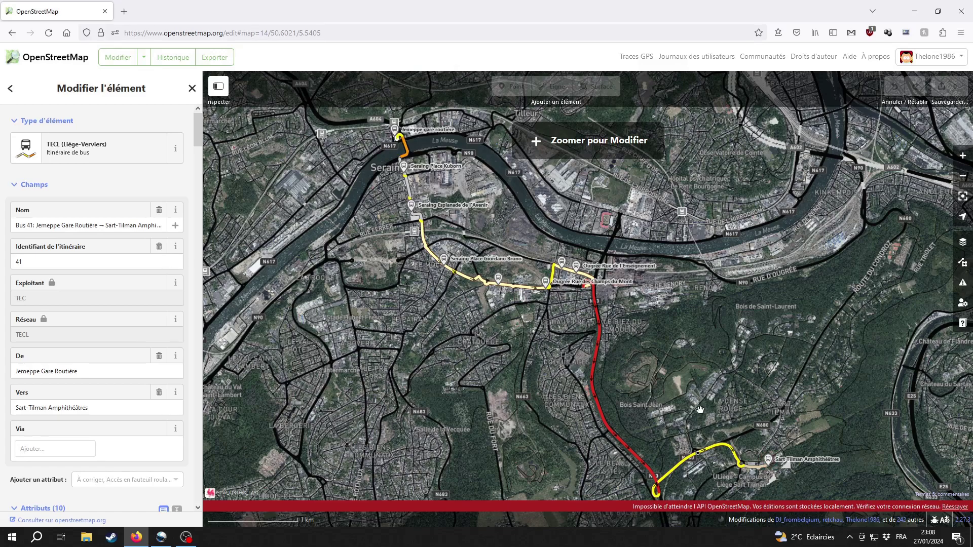
Review the member list and parent route of the Jemeppe to Sart-Tilman bus 41 relation, and close the relation
{"action": "left_click_drag", "start_coordinate": [694, 409], "coordinate": [690, 403]}
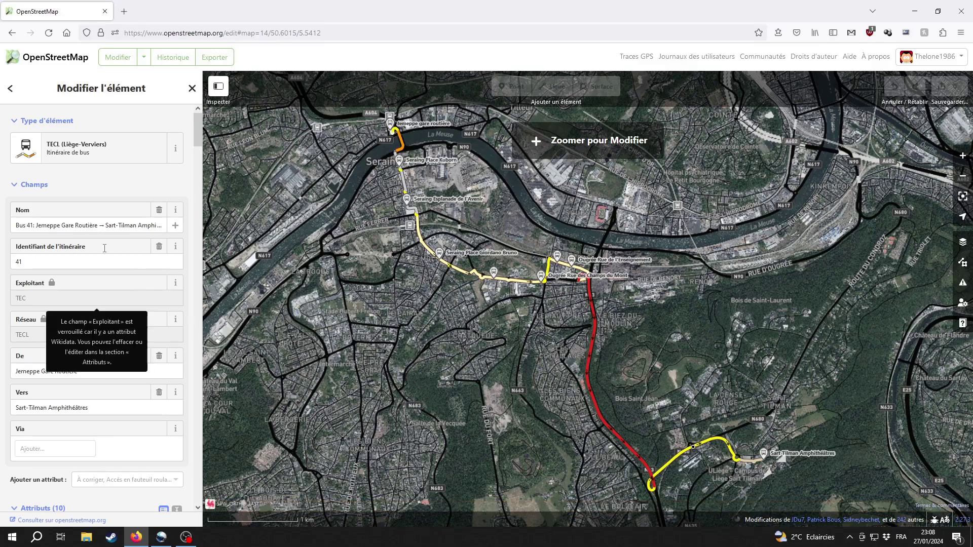
{"action": "scroll", "coordinate": [106, 329], "scroll_direction": "down", "scroll_amount": 15}
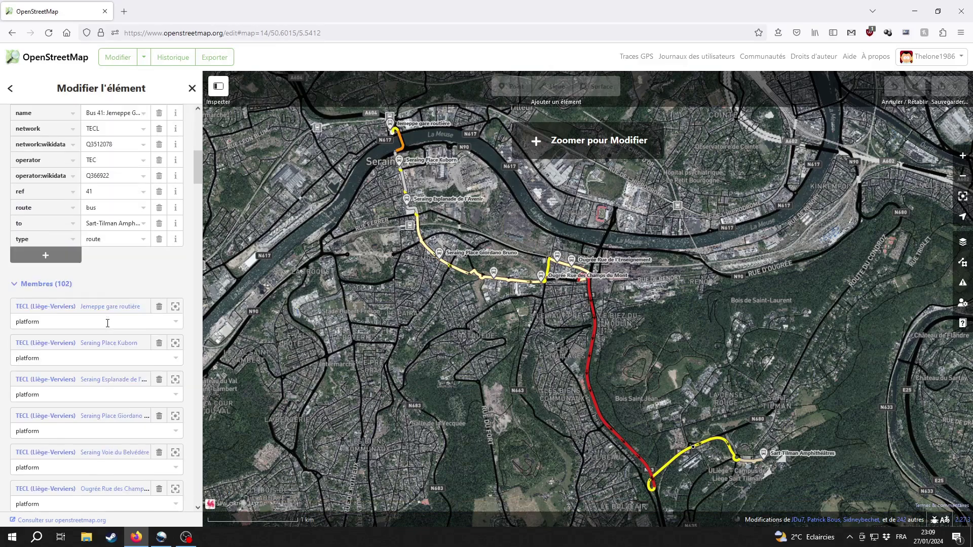
{"action": "scroll", "coordinate": [109, 351], "scroll_direction": "down", "scroll_amount": 10}
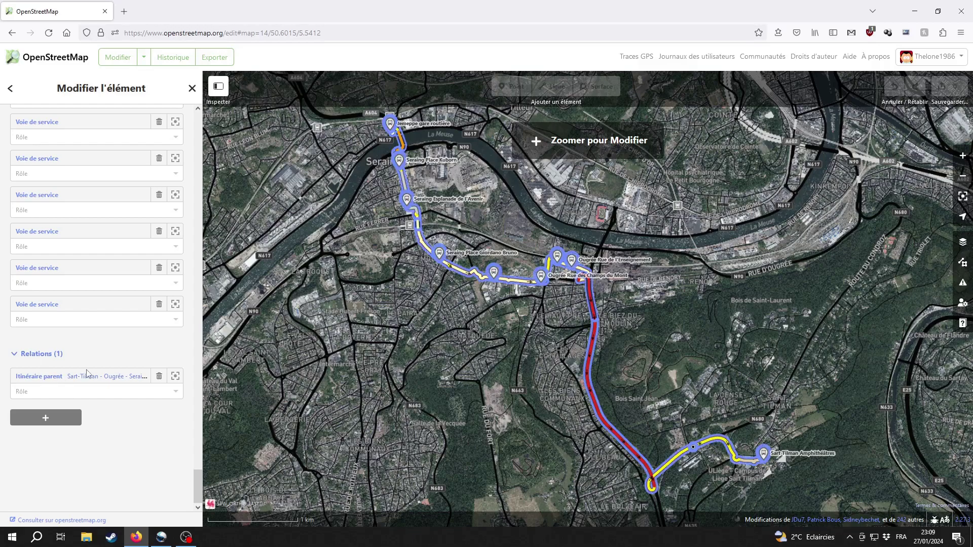
{"action": "left_click", "coordinate": [129, 376]}
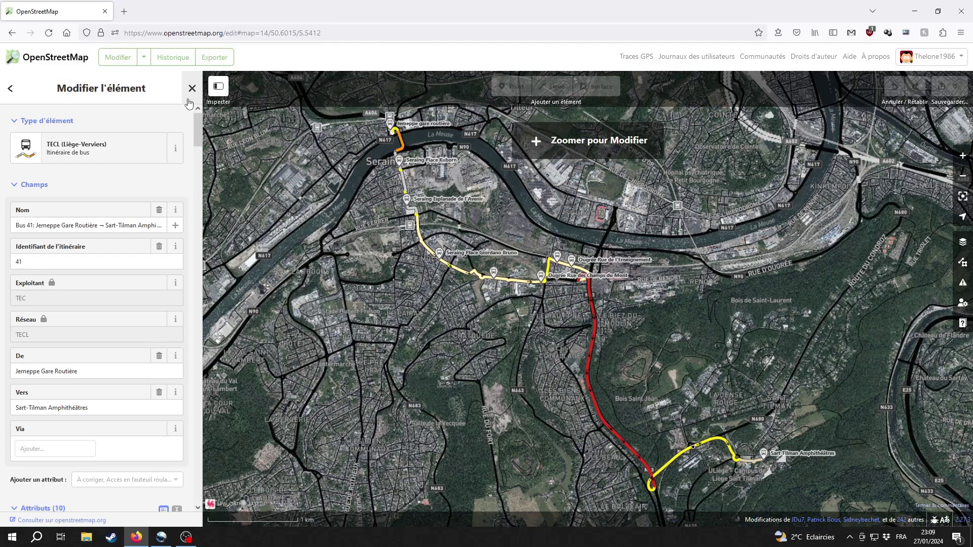
{"action": "left_click", "coordinate": [189, 91]}
Open the latest Seraing changeset from the account's edit history, review its attributes and changed ways, and close it
{"action": "left_click", "coordinate": [78, 58]}
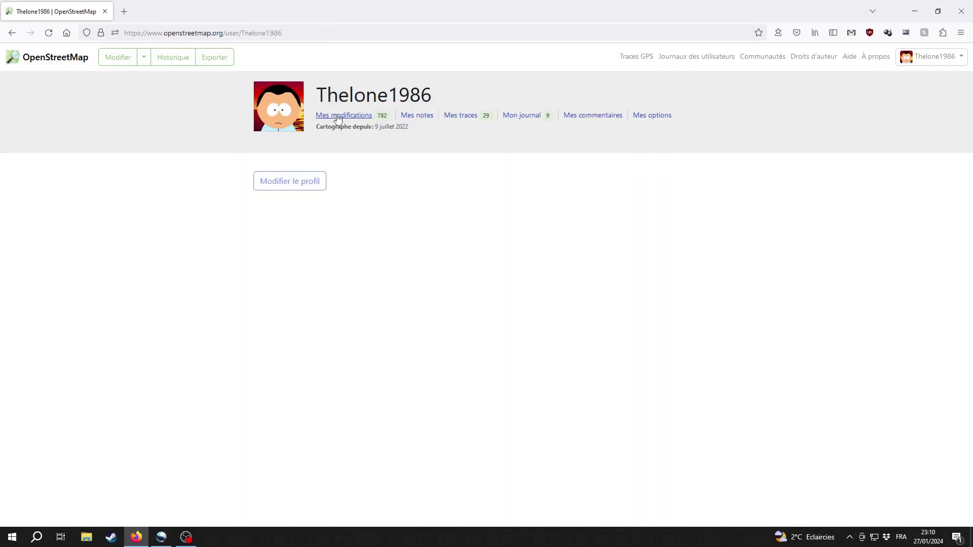
{"action": "left_click", "coordinate": [337, 117]}
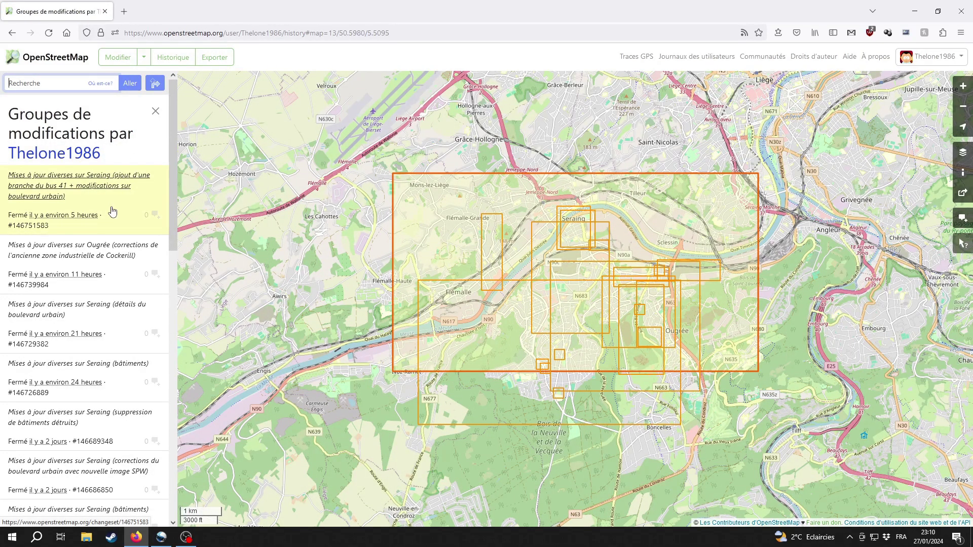
{"action": "left_click", "coordinate": [112, 212]}
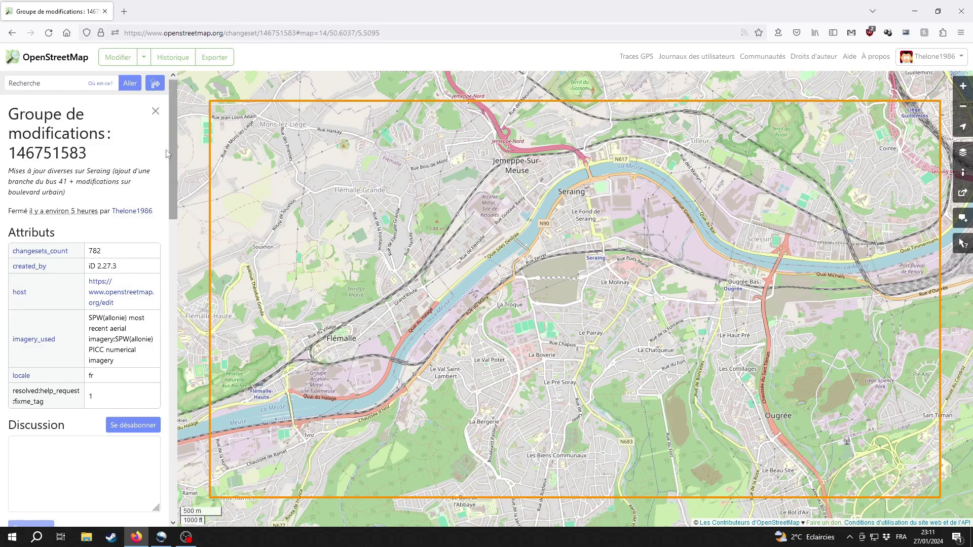
{"action": "scroll", "coordinate": [147, 324], "scroll_direction": "down", "scroll_amount": 2}
{"action": "scroll", "coordinate": [146, 322], "scroll_direction": "down", "scroll_amount": 2}
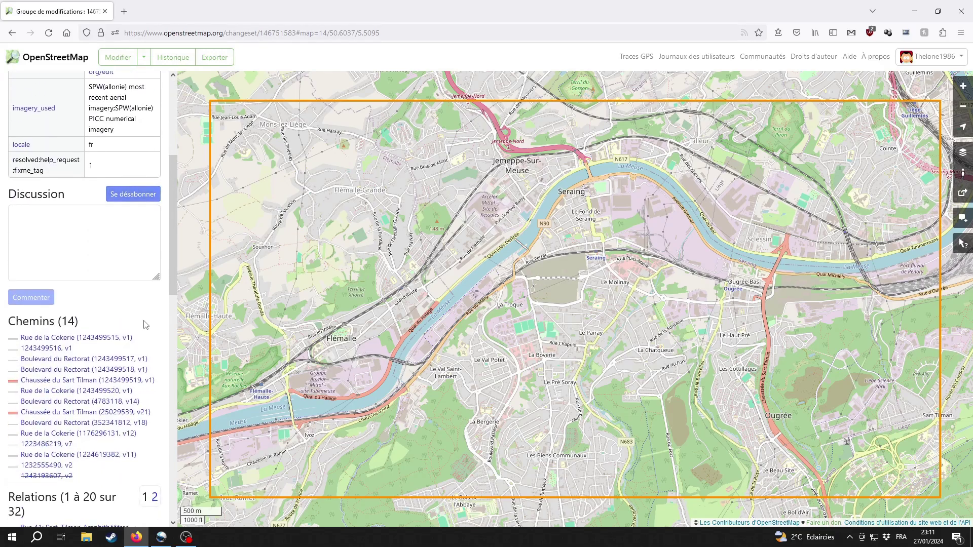
{"action": "scroll", "coordinate": [160, 124], "scroll_direction": "up", "scroll_amount": 6}
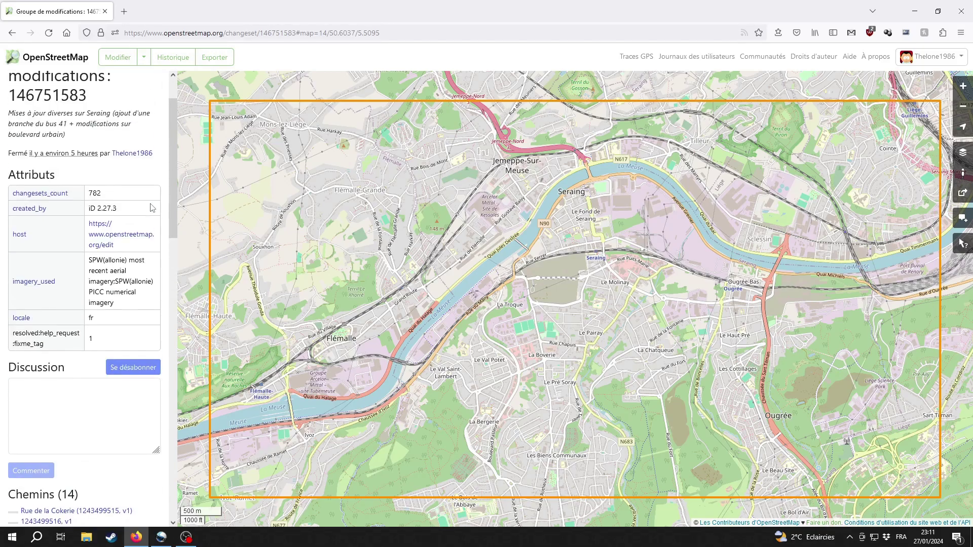
{"action": "left_click", "coordinate": [155, 112]}
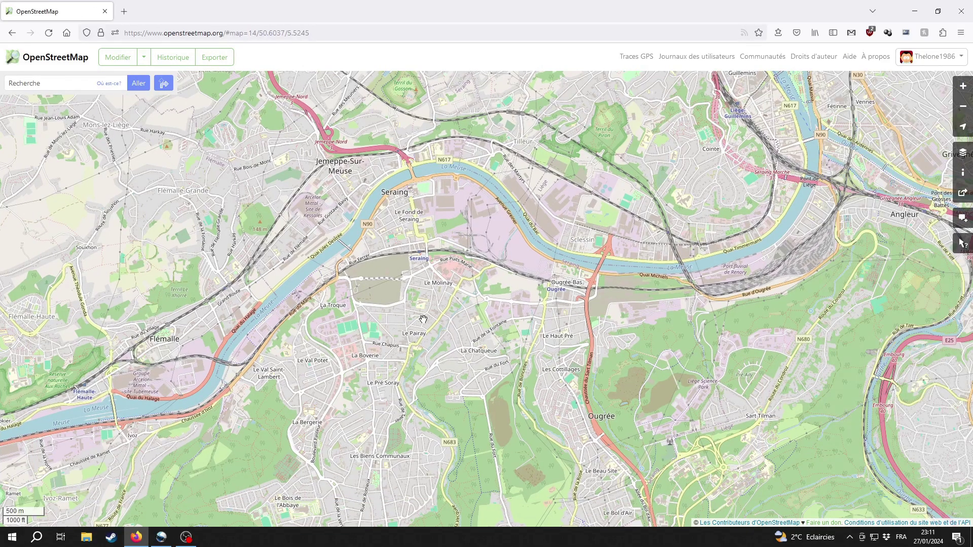
Examine the map of Ougrée between the station, Rue Ferdinand Nicolay, Rue de la Cokerie and Chaussée du Sart Tilman
{"action": "scroll", "coordinate": [580, 290], "scroll_direction": "up", "scroll_amount": 1}
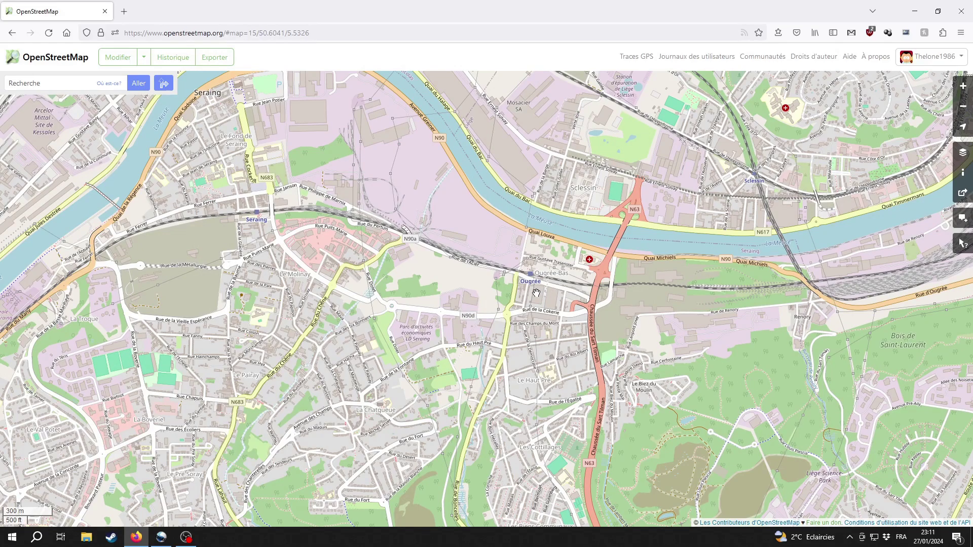
{"action": "scroll", "coordinate": [536, 293], "scroll_direction": "up", "scroll_amount": 1}
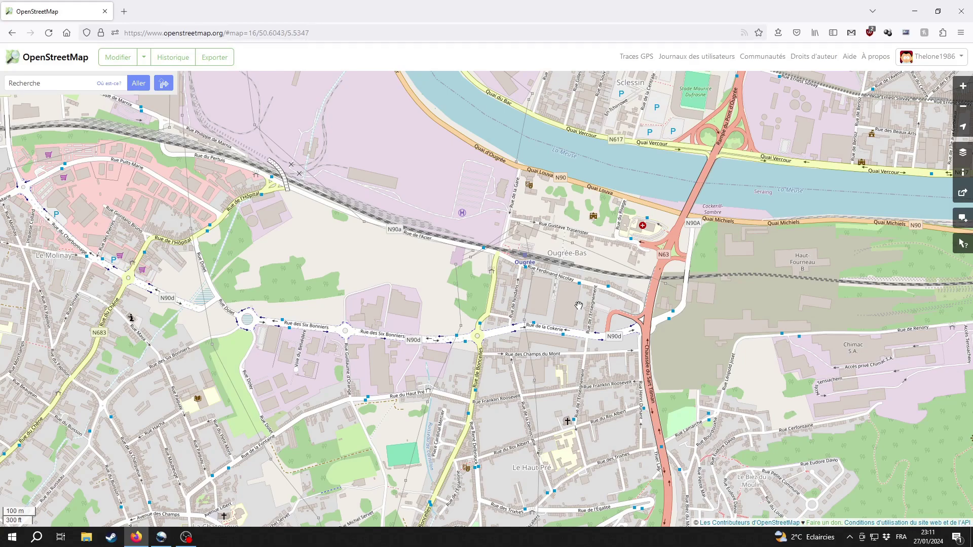
{"action": "scroll", "coordinate": [579, 305], "scroll_direction": "up", "scroll_amount": 1}
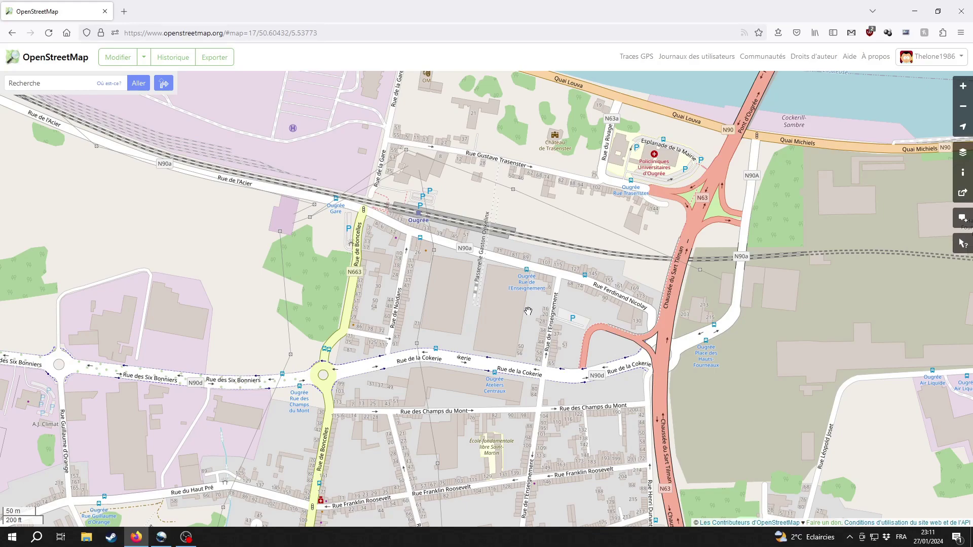
{"action": "left_click_drag", "start_coordinate": [482, 329], "coordinate": [477, 343]}
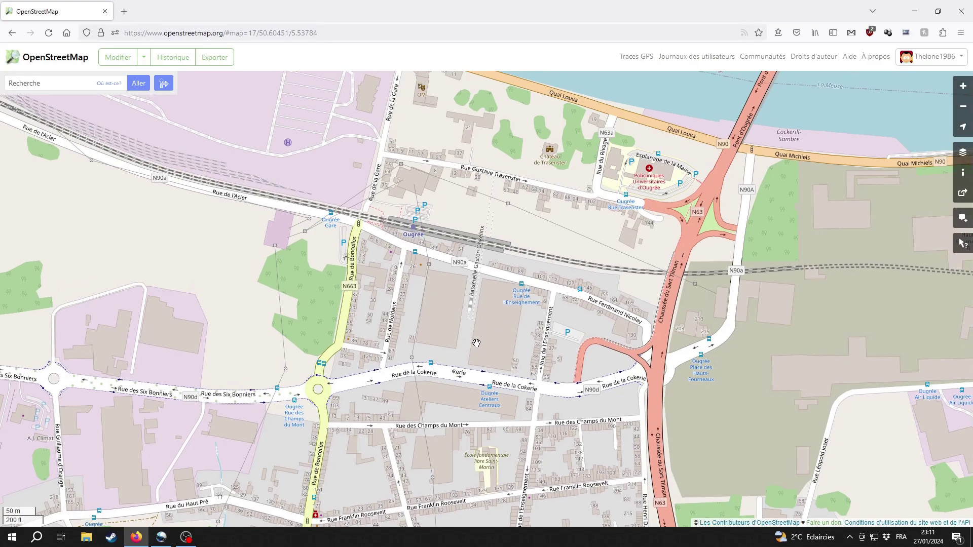